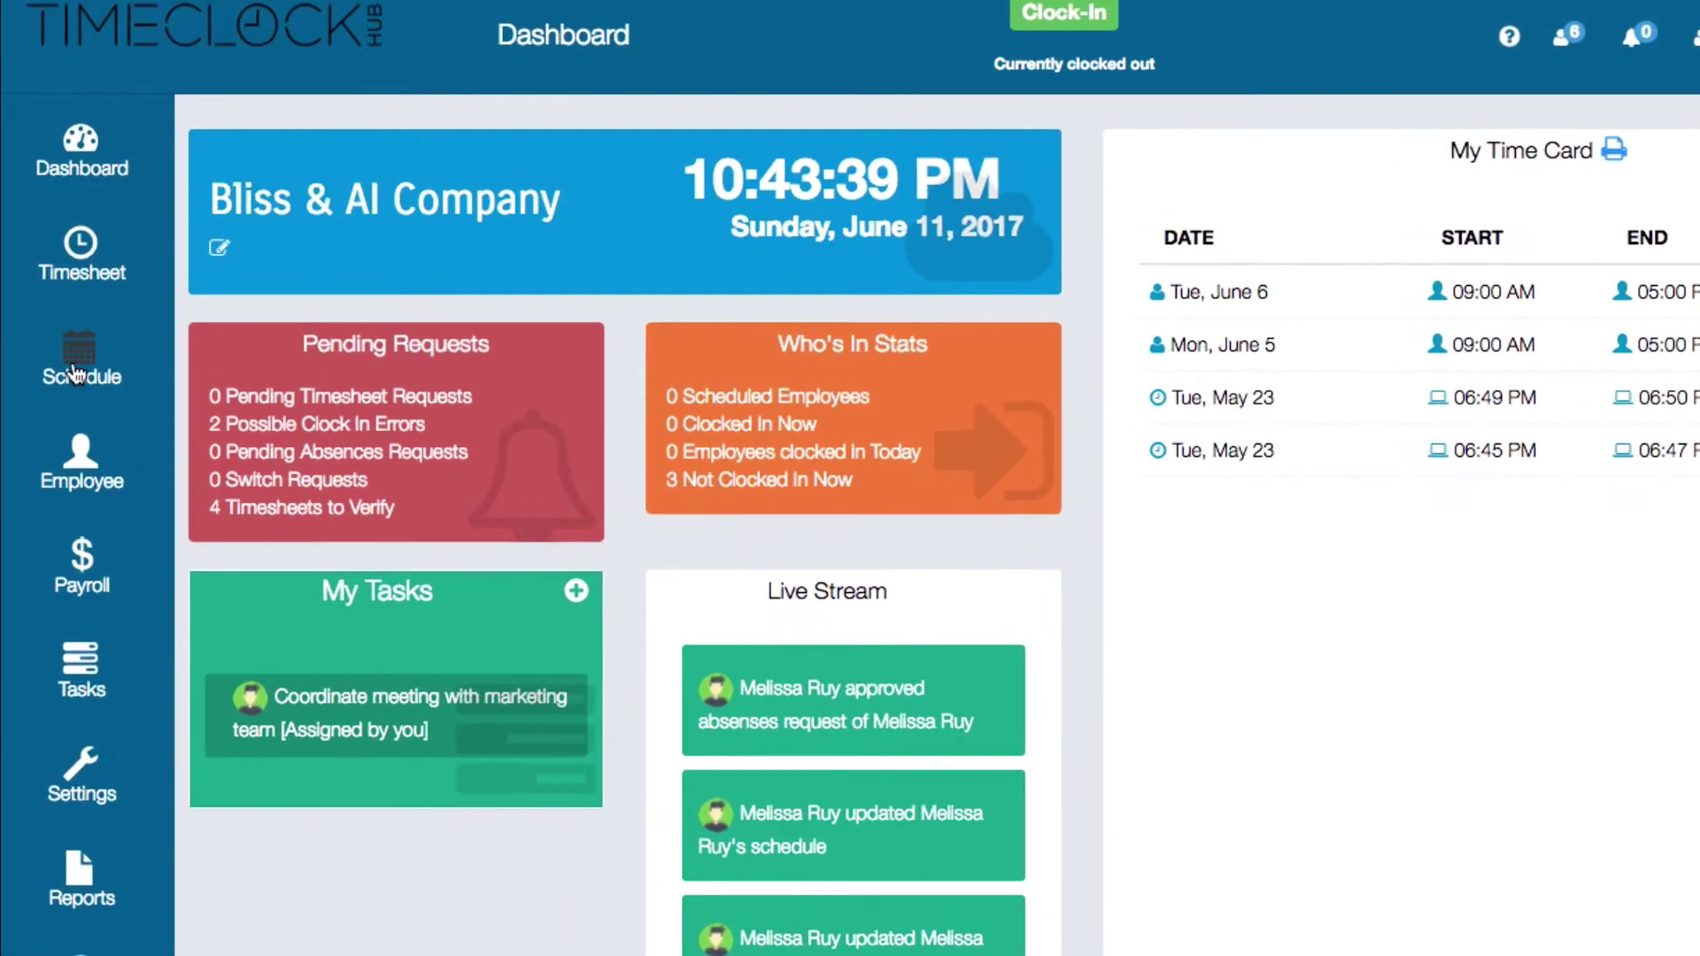
# Go to the Schedule page to view the June 2017 shift calendar.
pyautogui.click(74, 362)
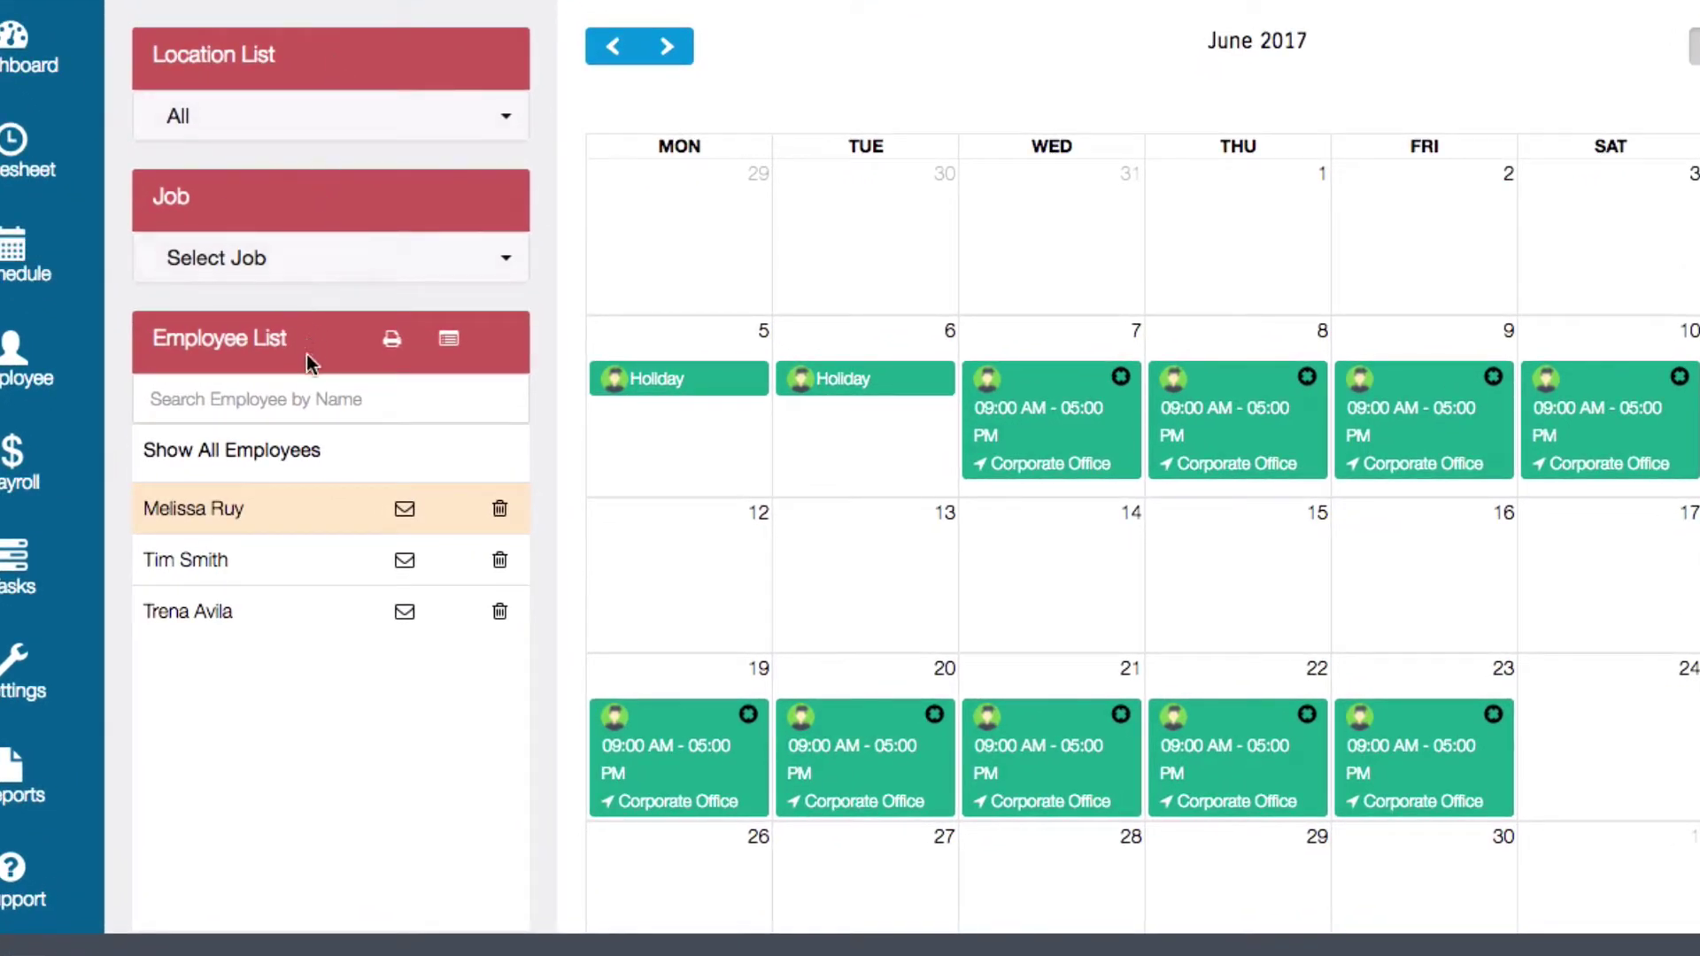
# Keep the location filter on All and show only the third employee's 1–5 PM shifts.
pyautogui.click(360, 120)
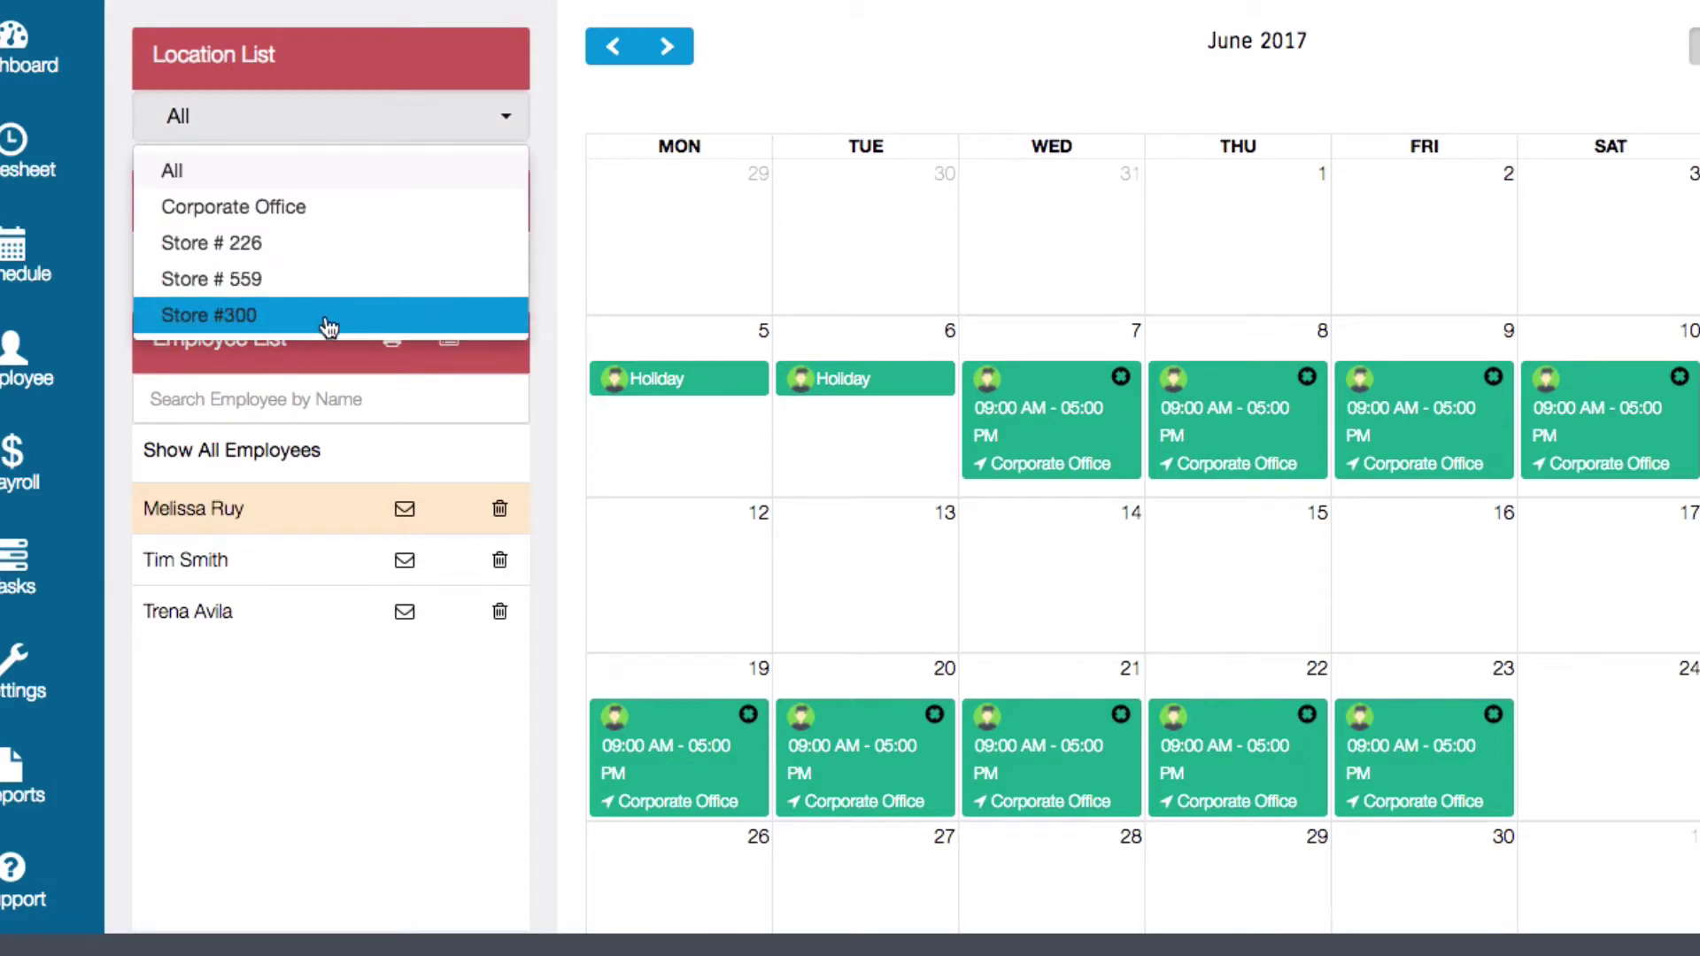
pyautogui.click(330, 181)
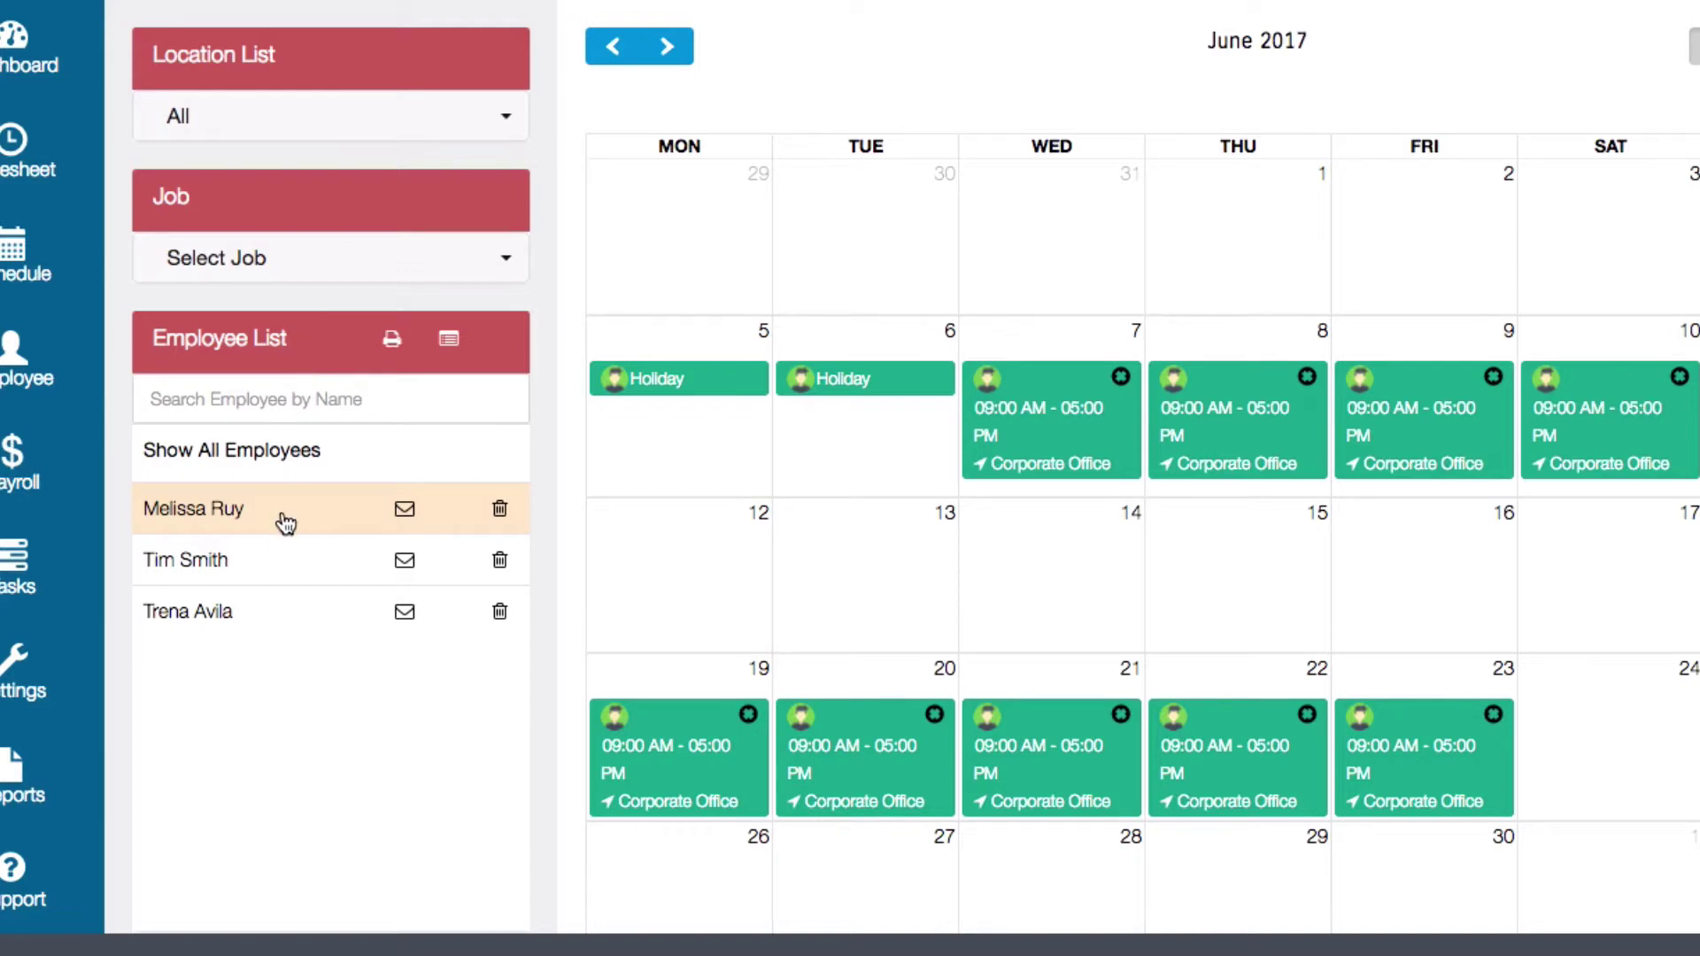
pyautogui.click(214, 572)
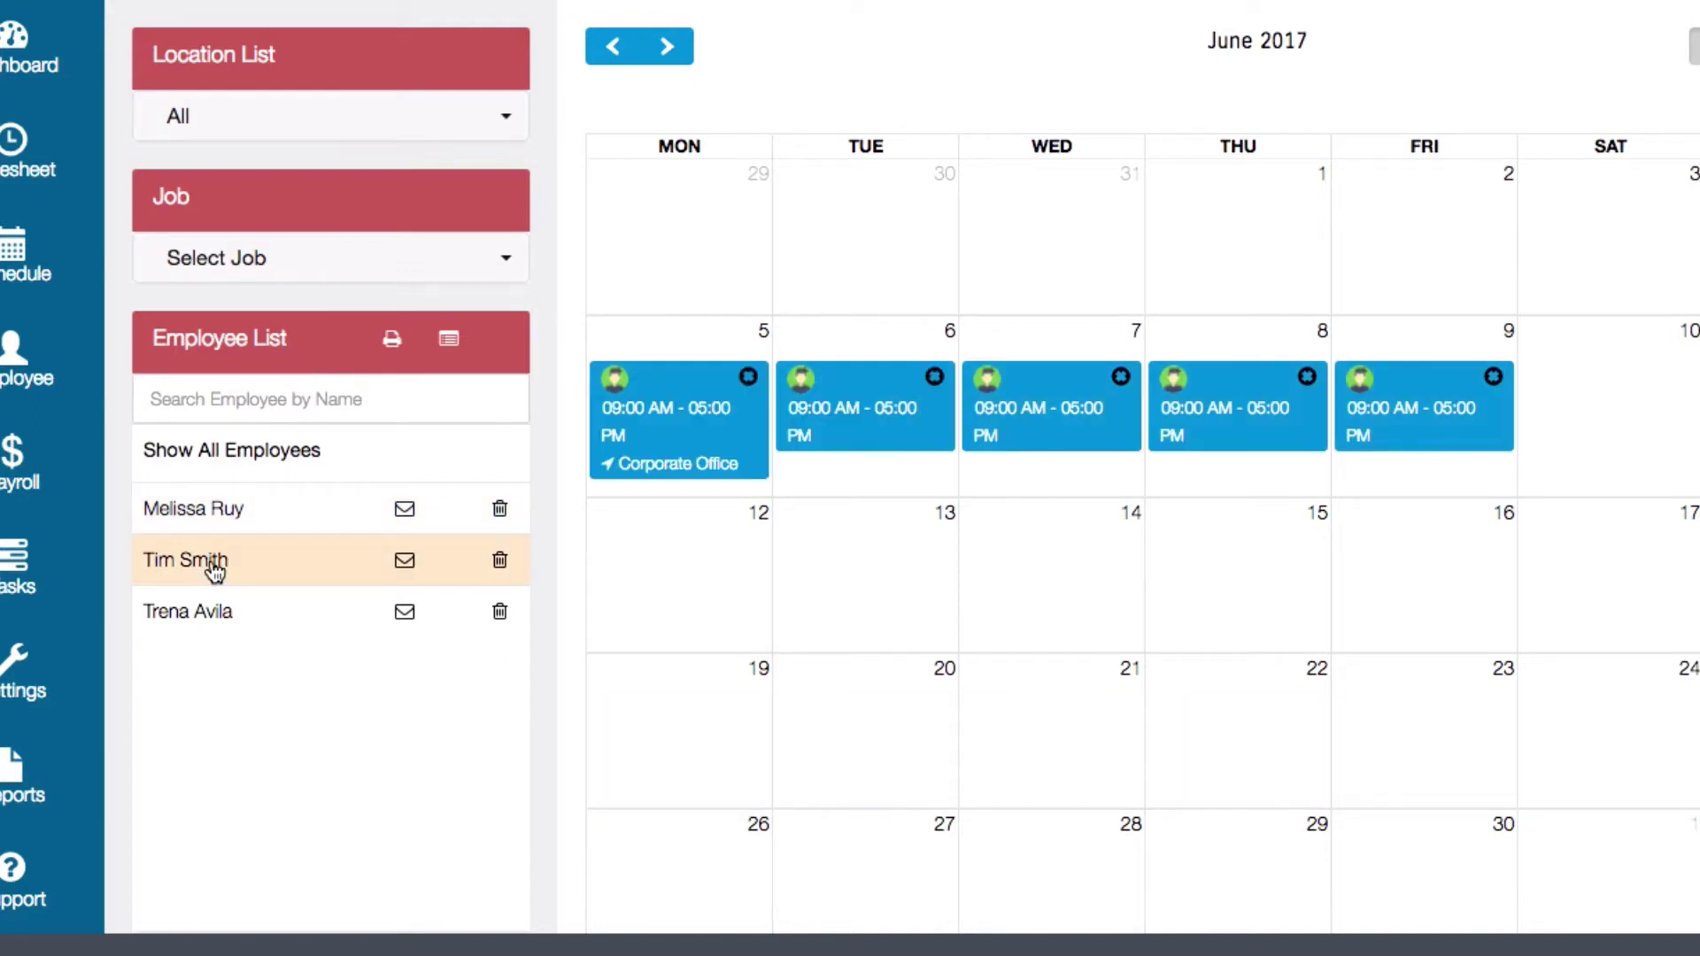
pyautogui.click(206, 623)
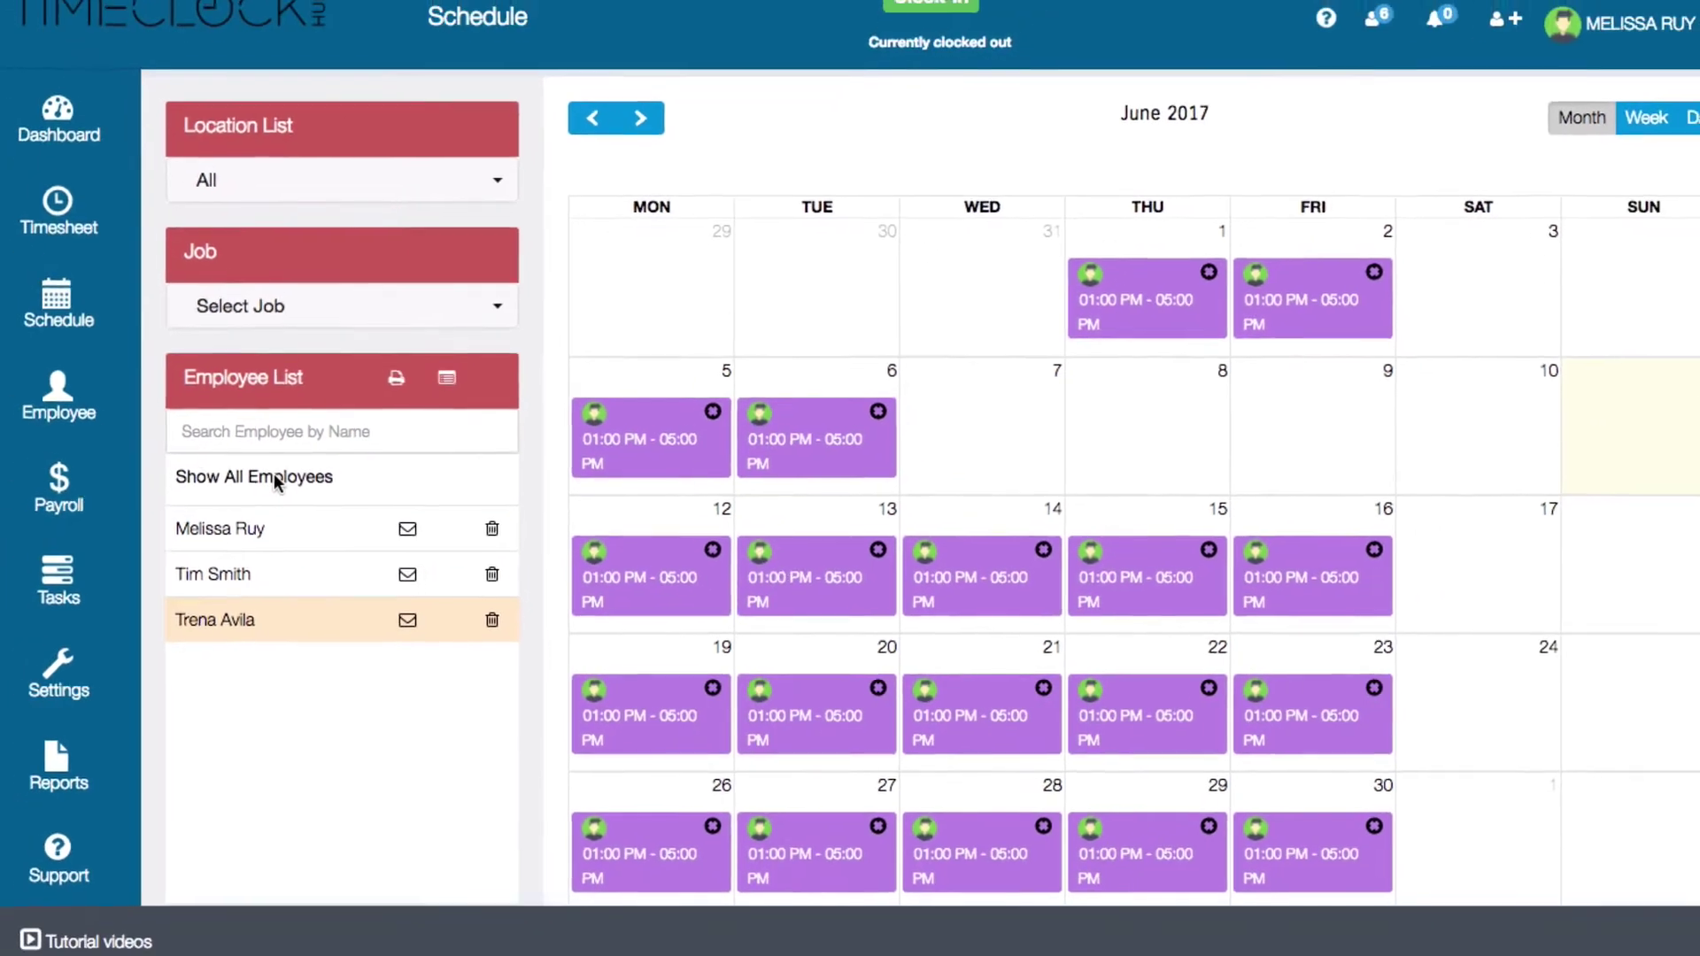
# Show all employees, then email the first employee their June schedule.
pyautogui.click(276, 479)
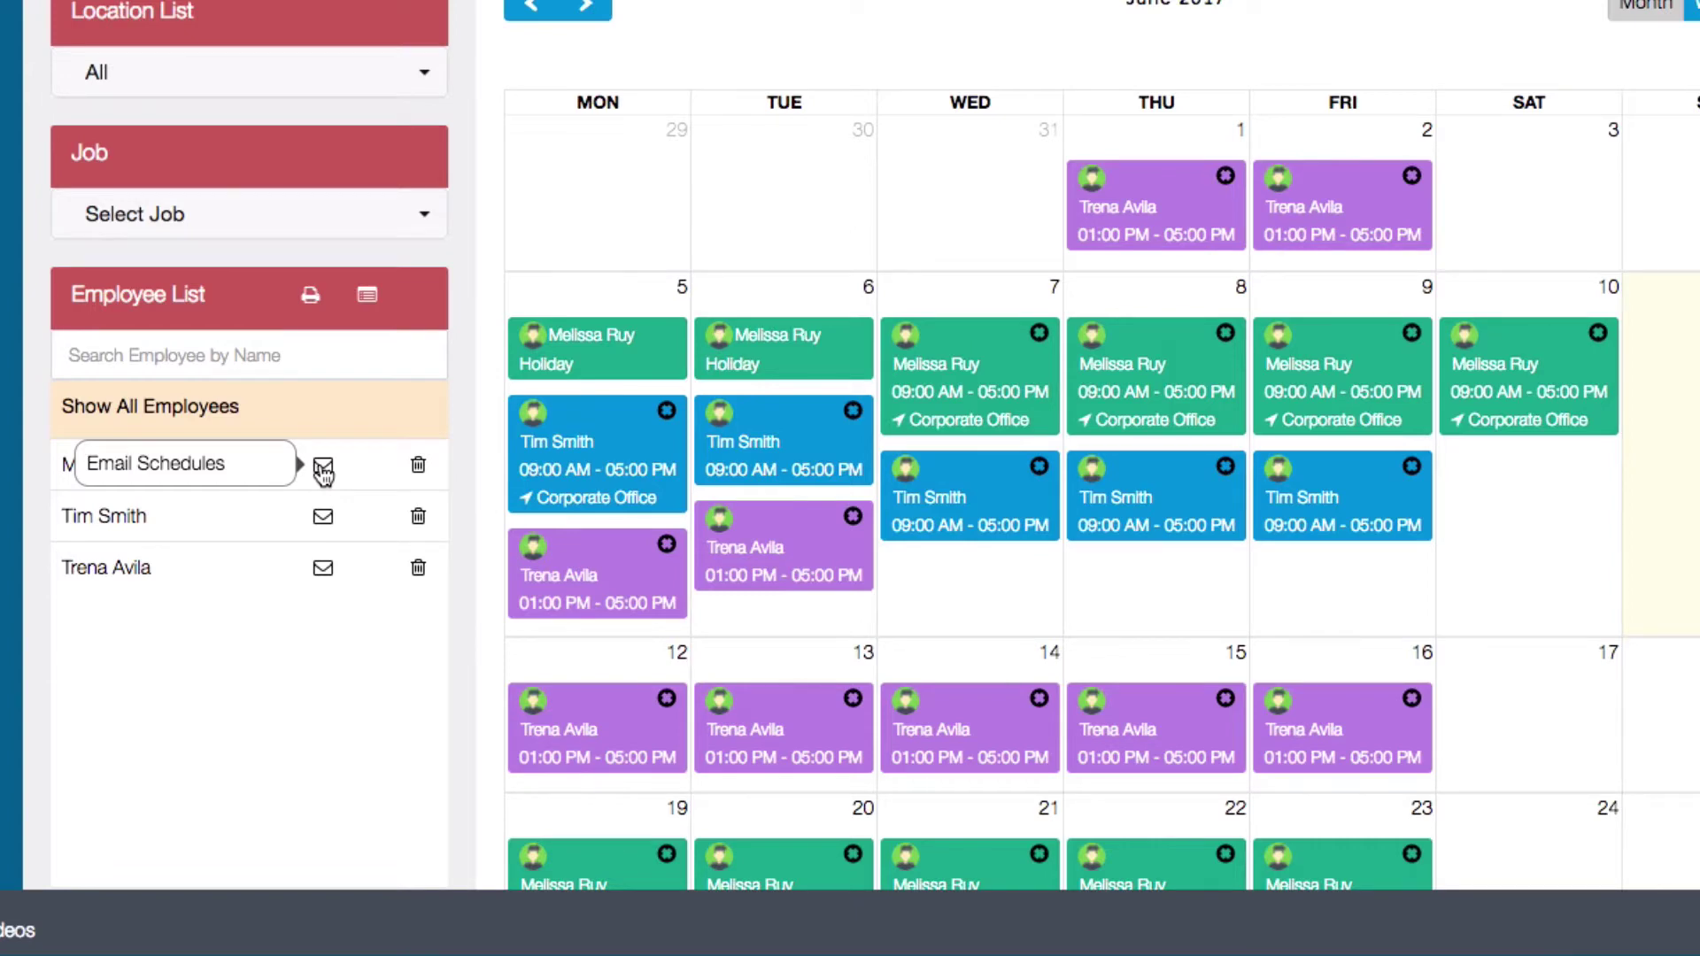
pyautogui.click(323, 467)
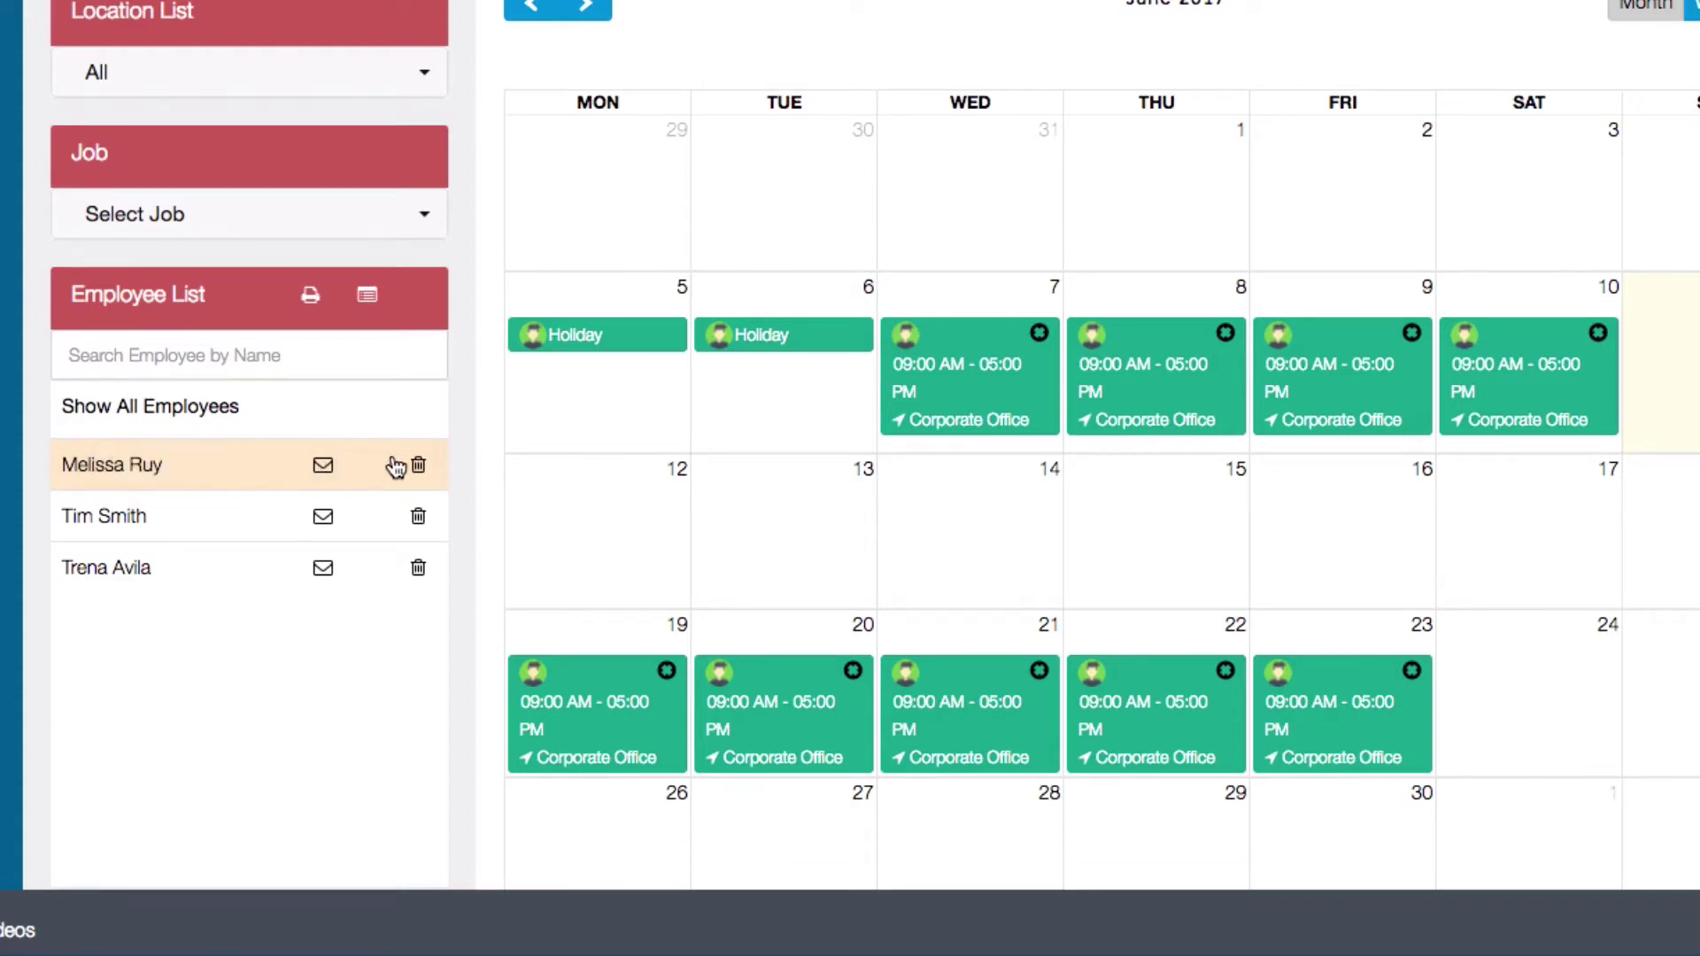
# Delete the first employee's Wednesday, June 7 shift and confirm the deletion.
pyautogui.click(418, 469)
pyautogui.click(1040, 334)
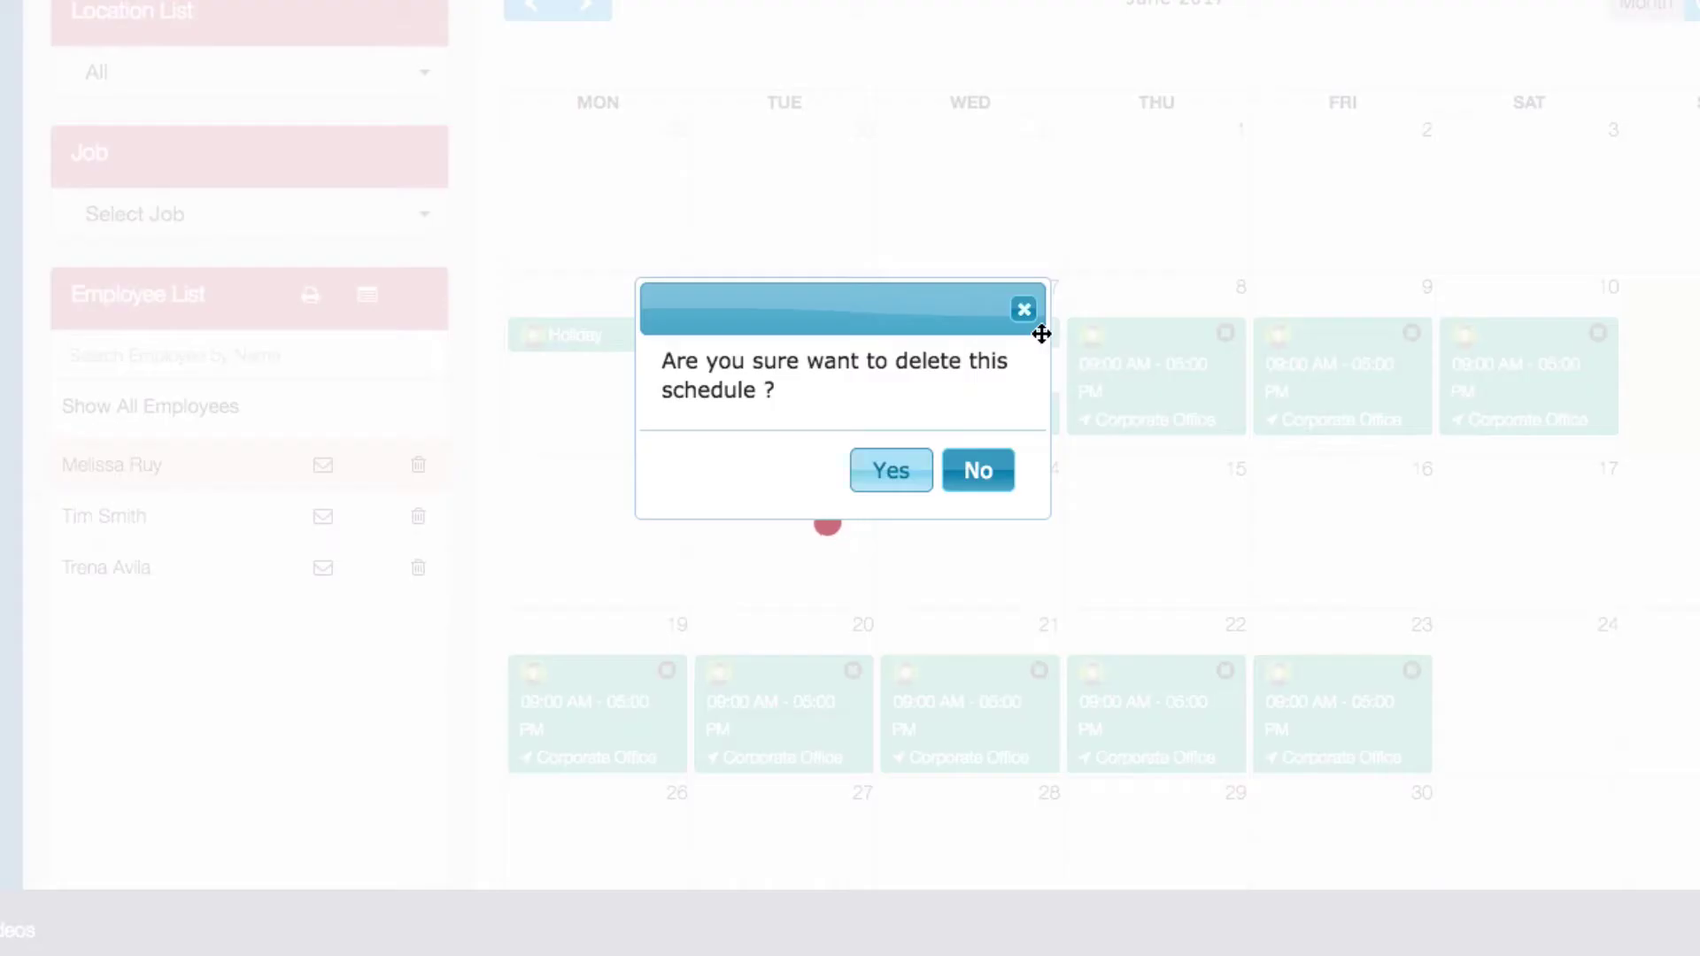
pyautogui.click(910, 467)
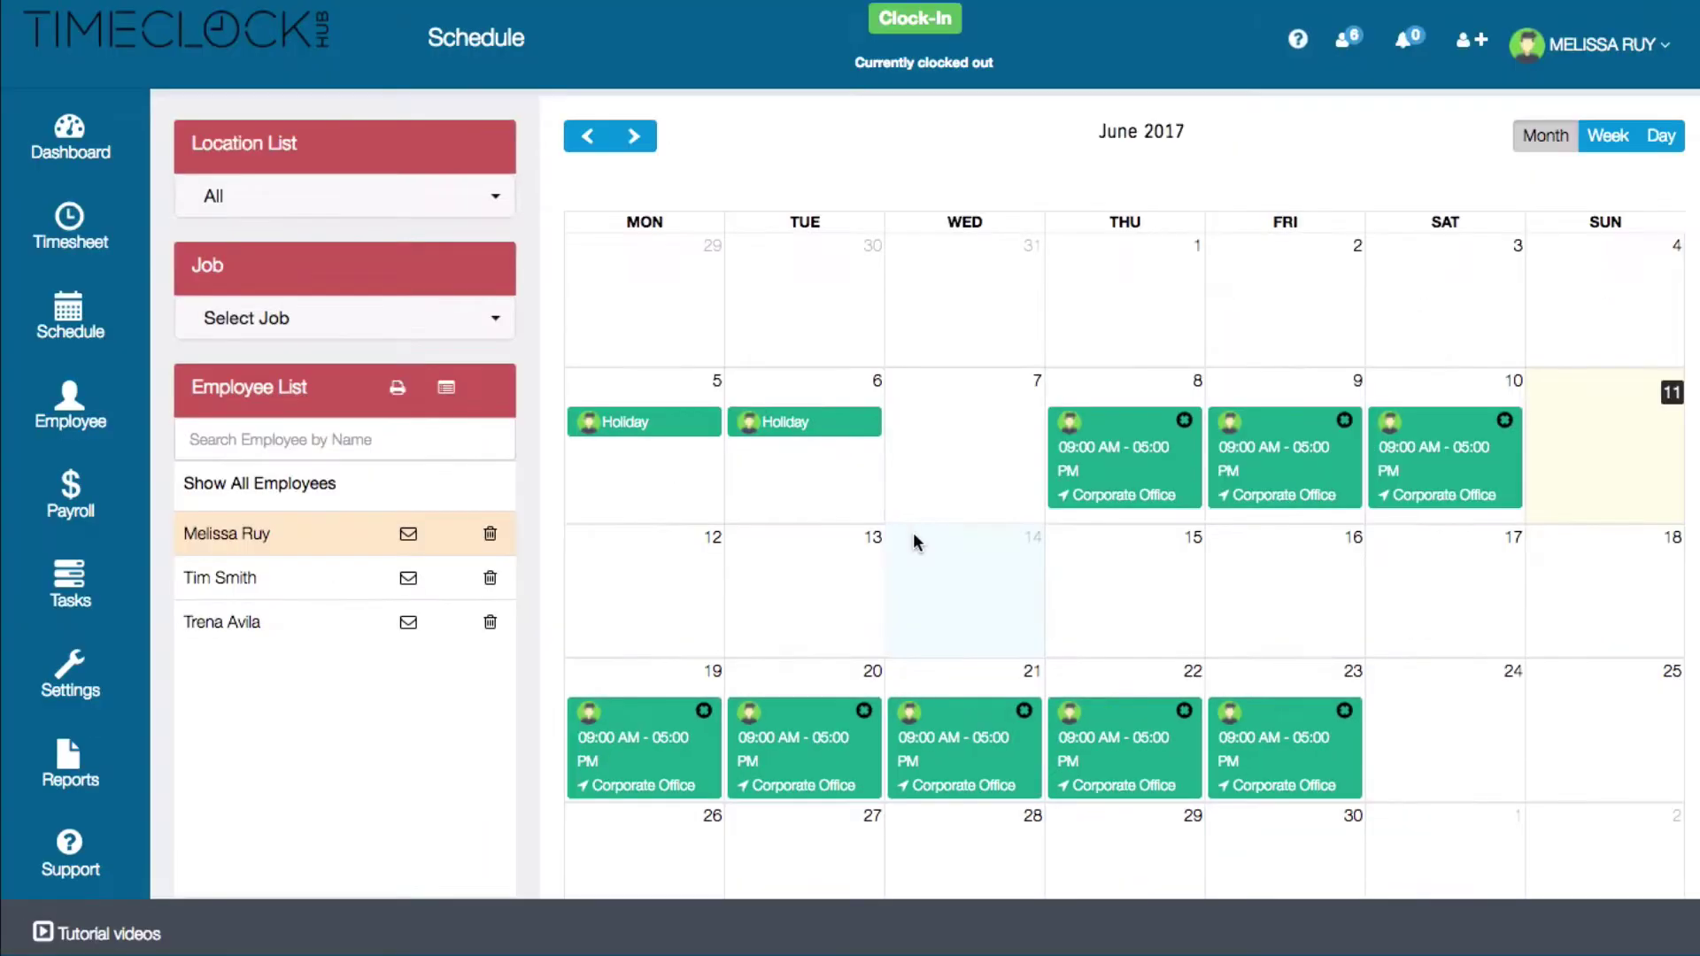
pyautogui.scroll(-3, 910, 465)
pyautogui.scroll(-2, 701, 574)
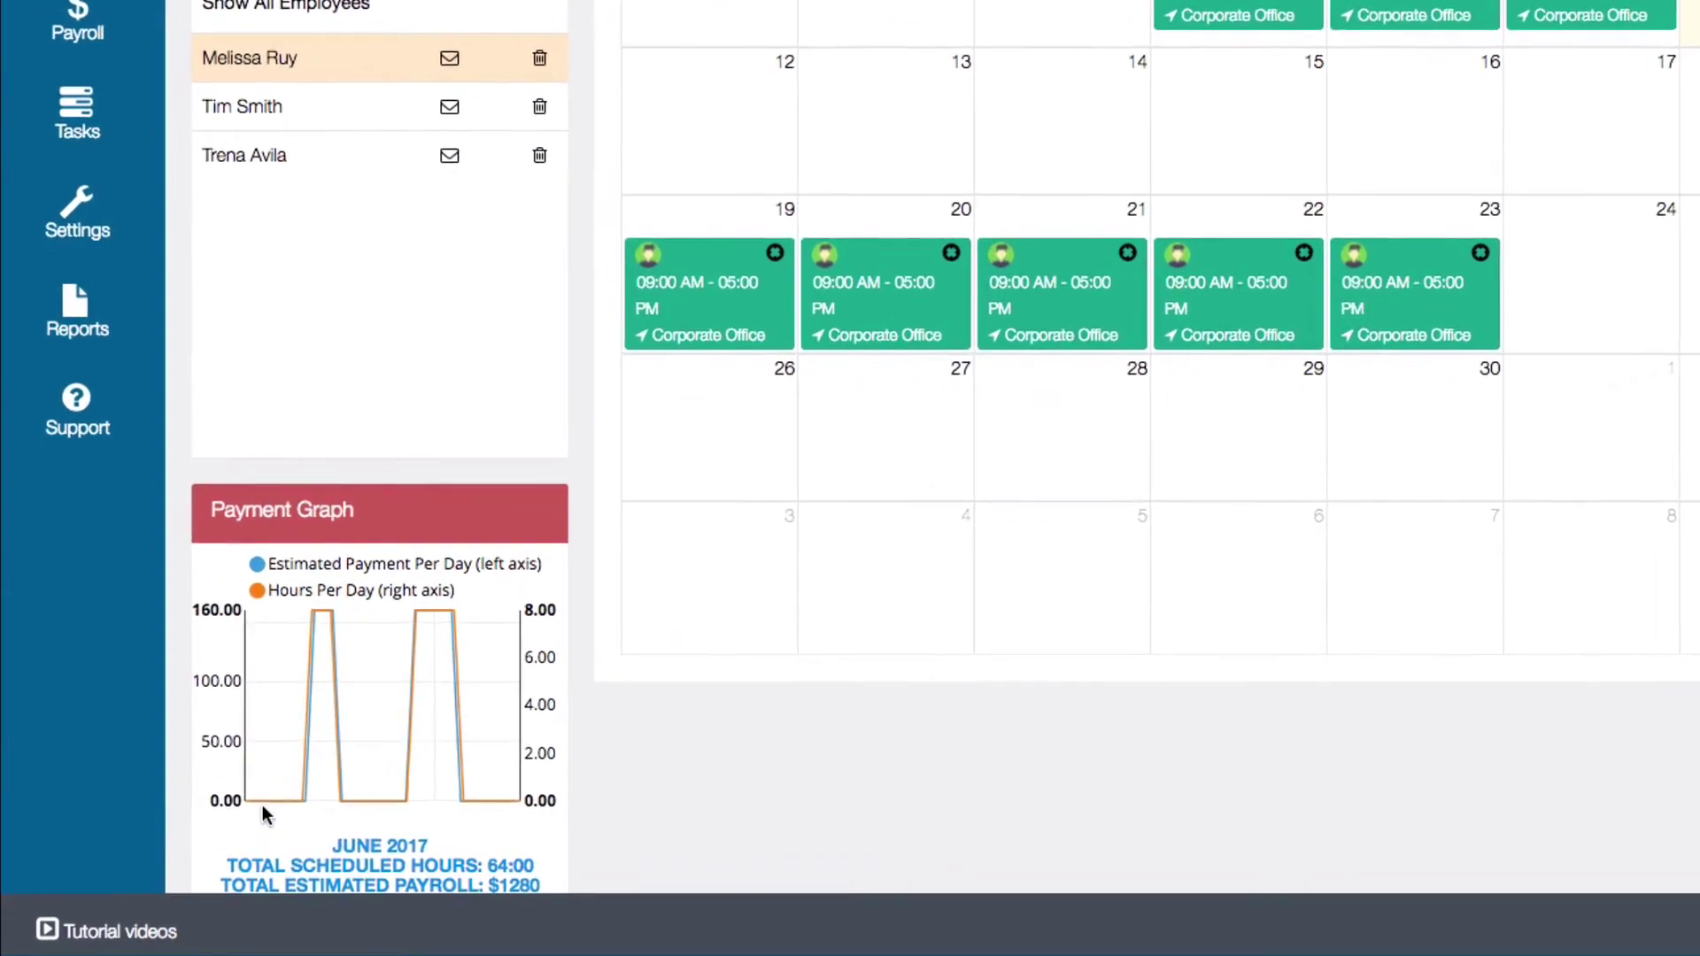
pyautogui.moveTo(243, 799)
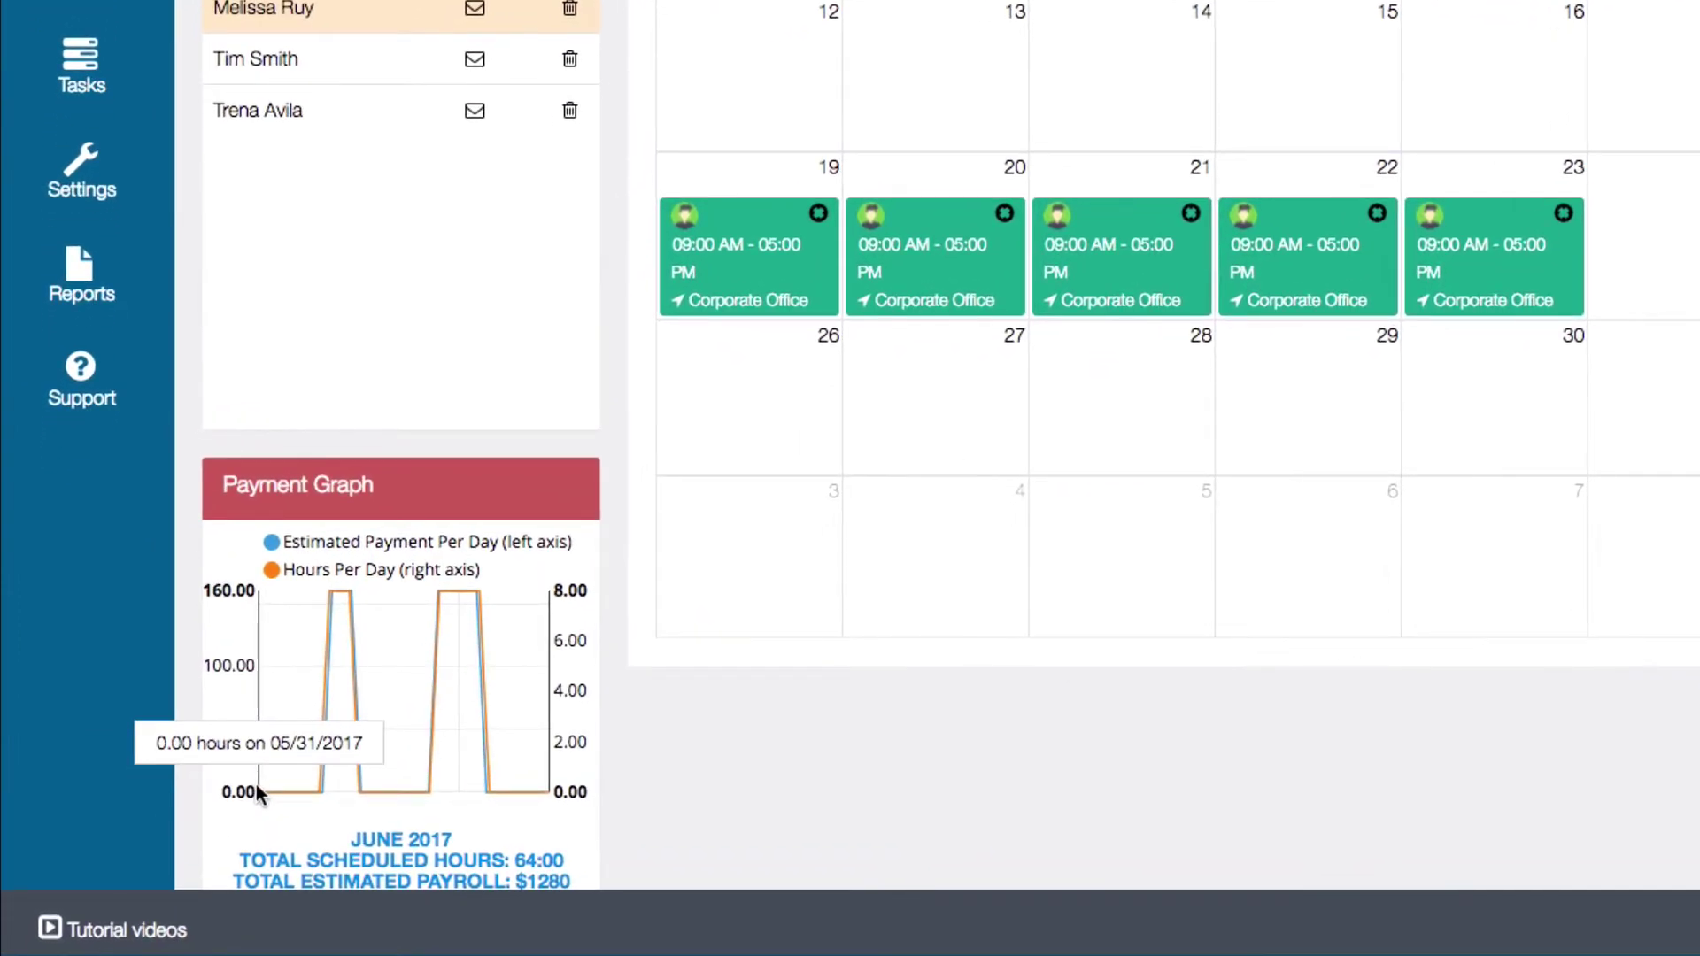
pyautogui.moveTo(342, 636)
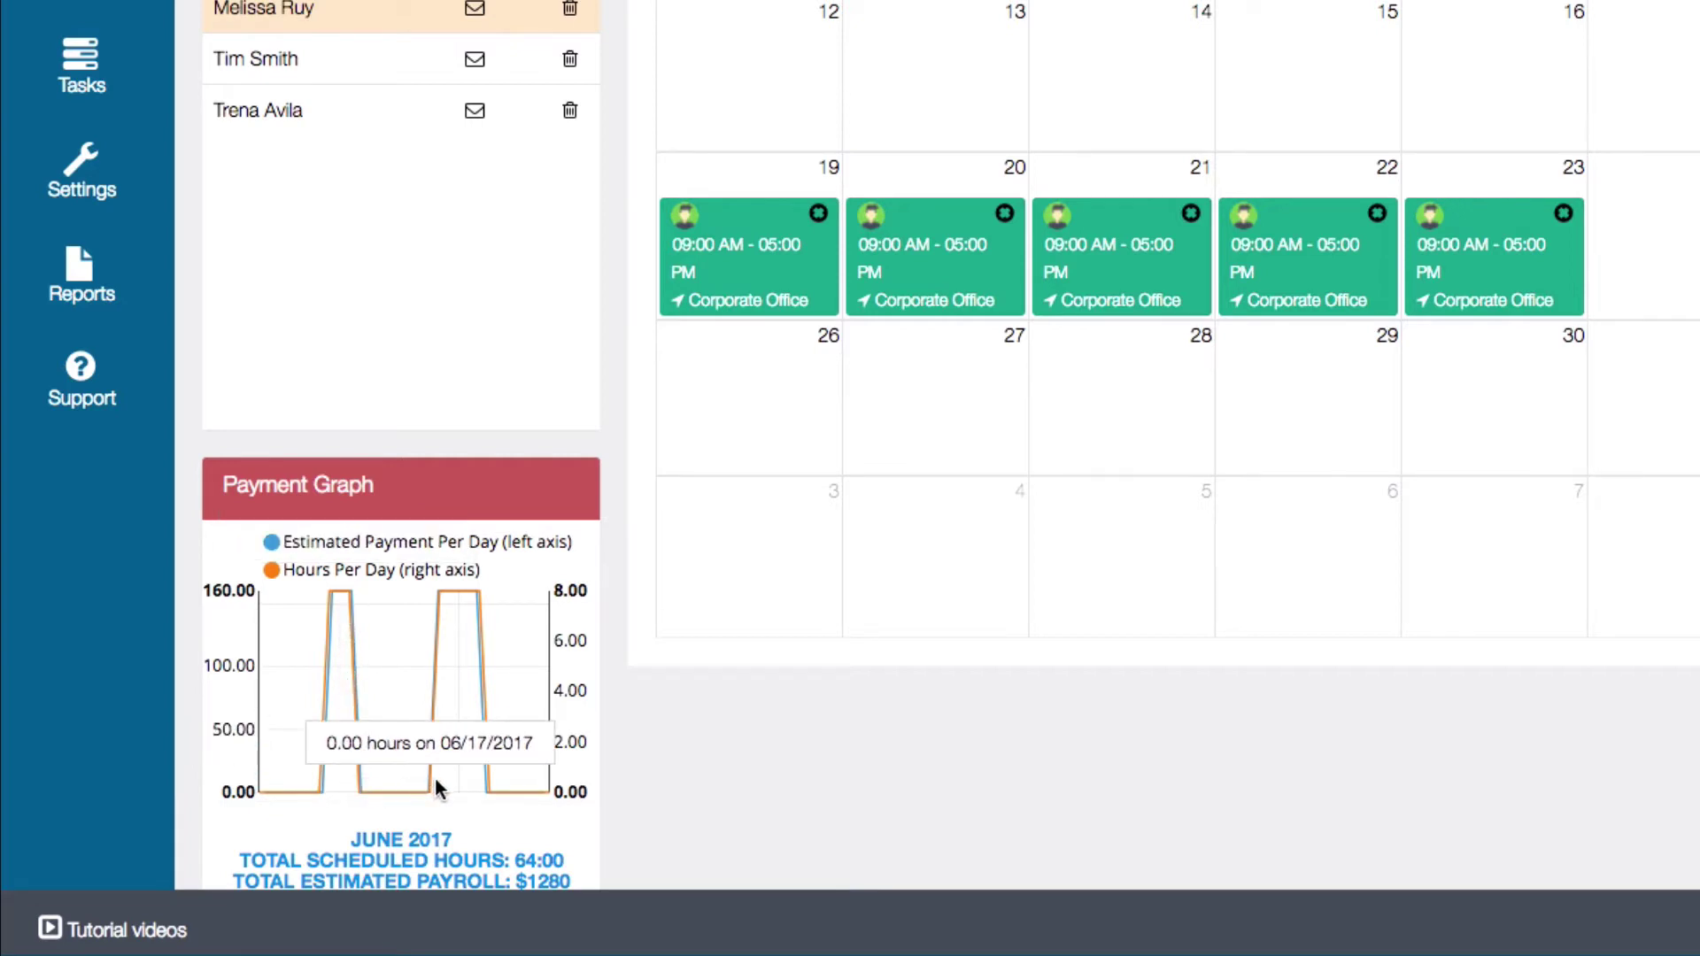
pyautogui.moveTo(466, 598)
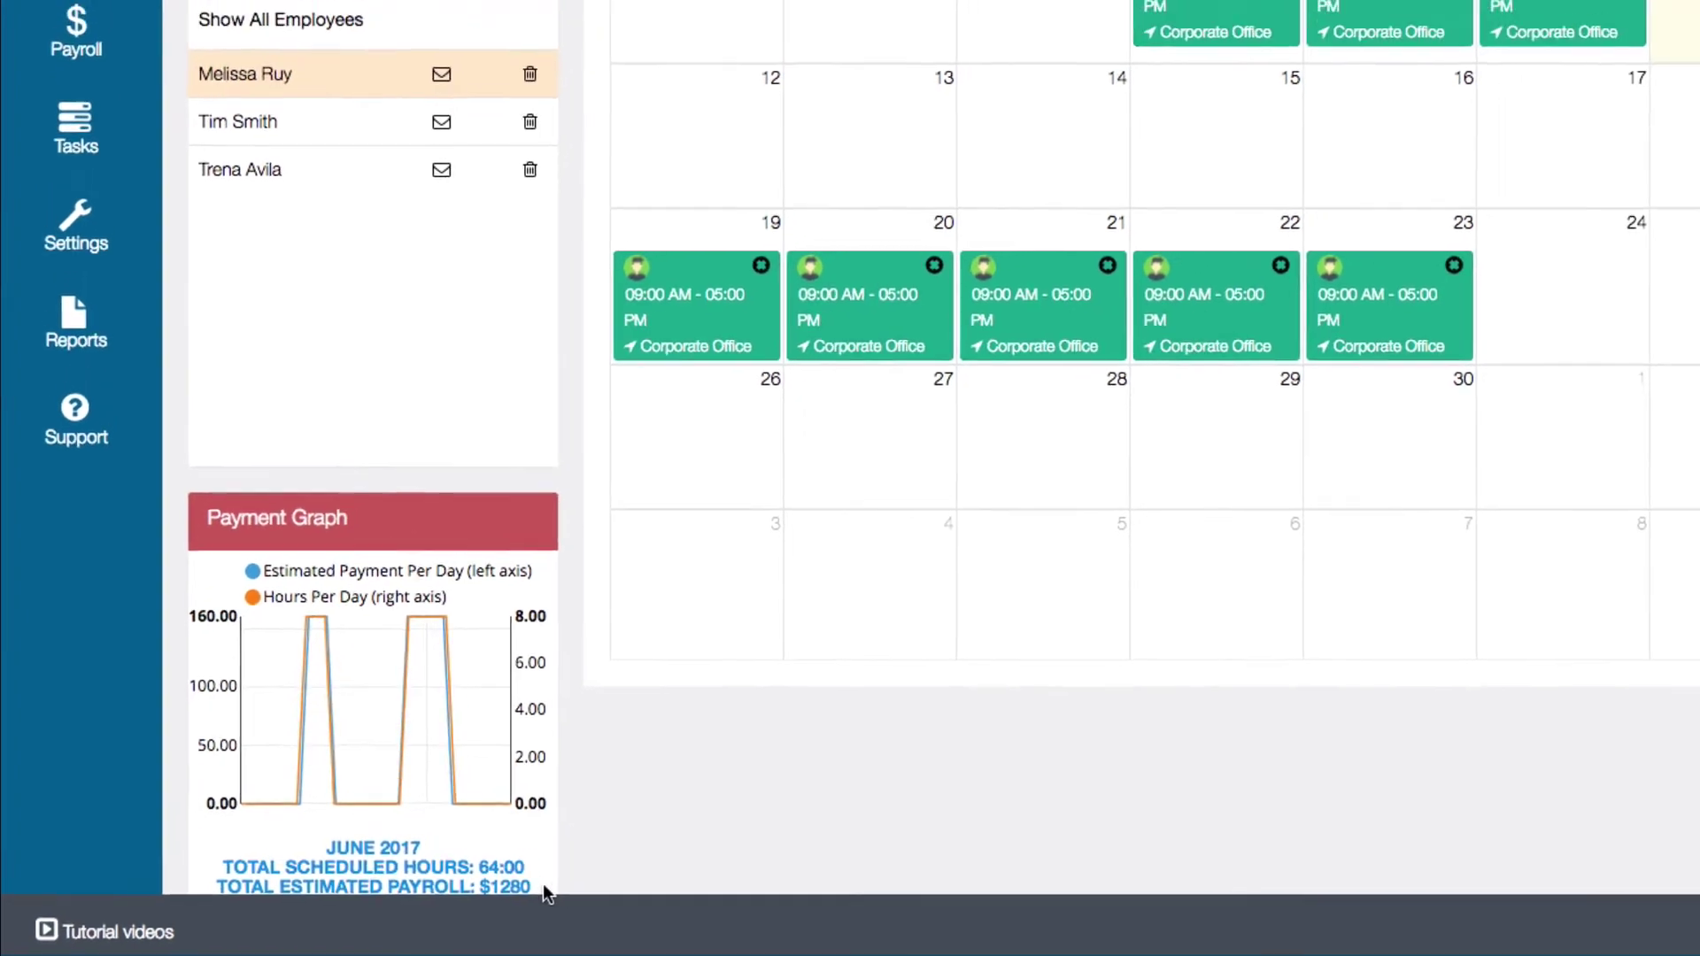
pyautogui.scroll(5, 506, 886)
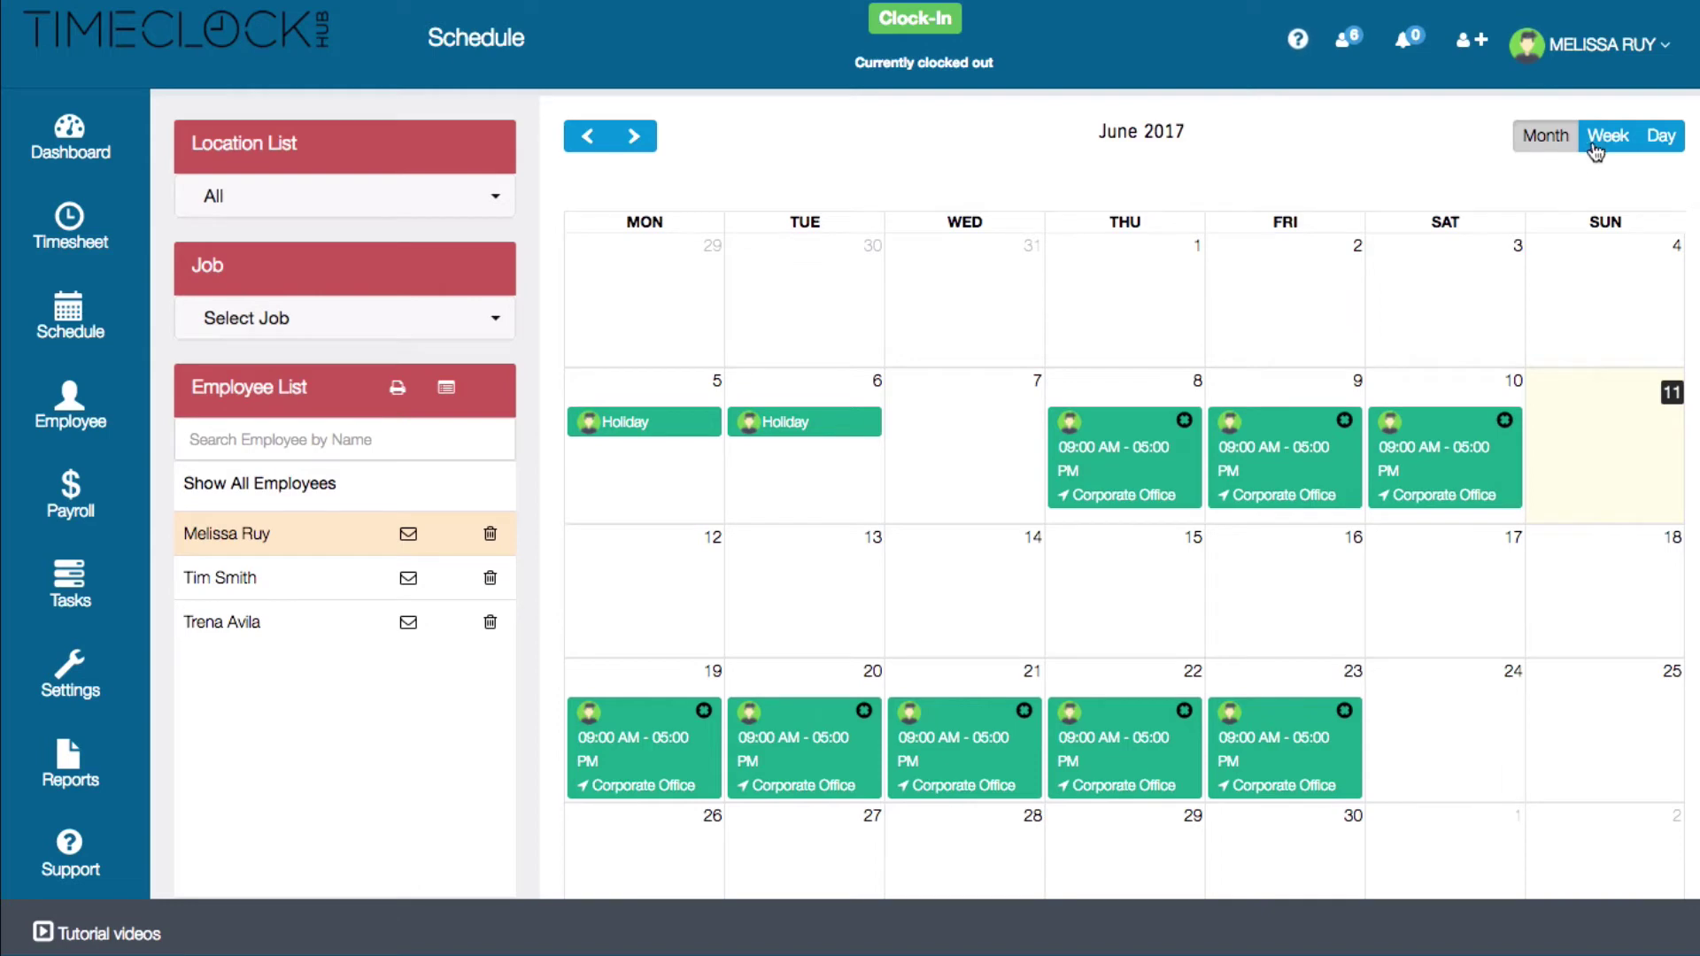
# Switch to Week view and navigate to the June 5–11, 2017 week.
pyautogui.click(1600, 140)
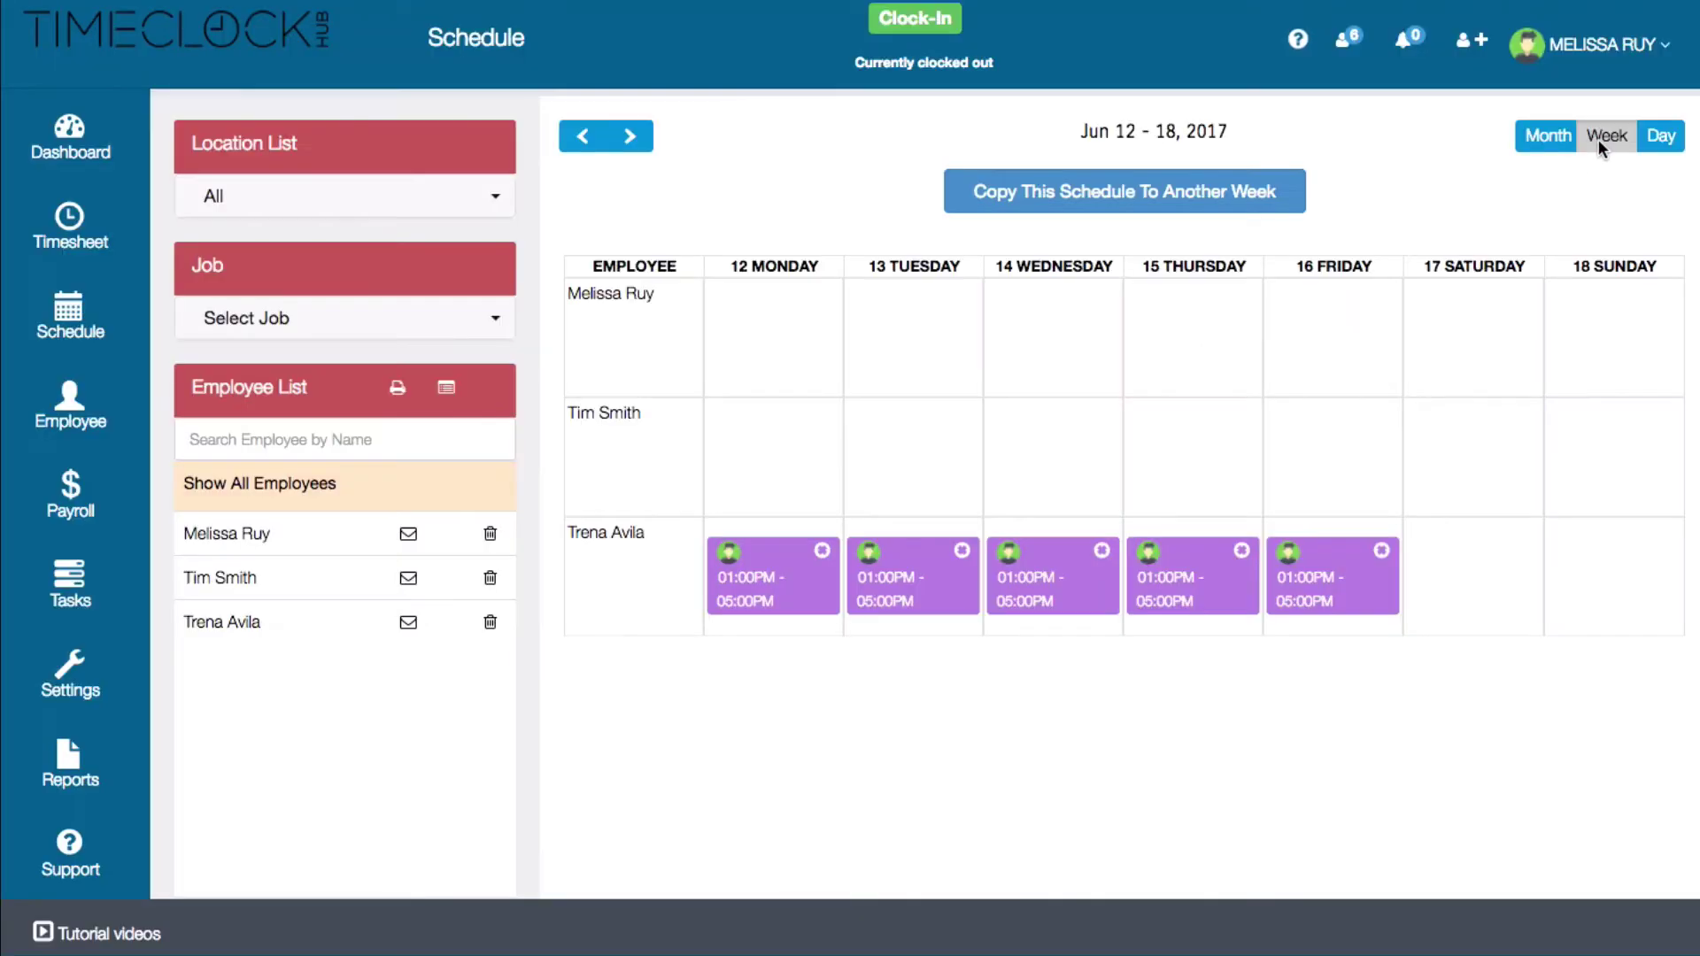
pyautogui.click(1656, 140)
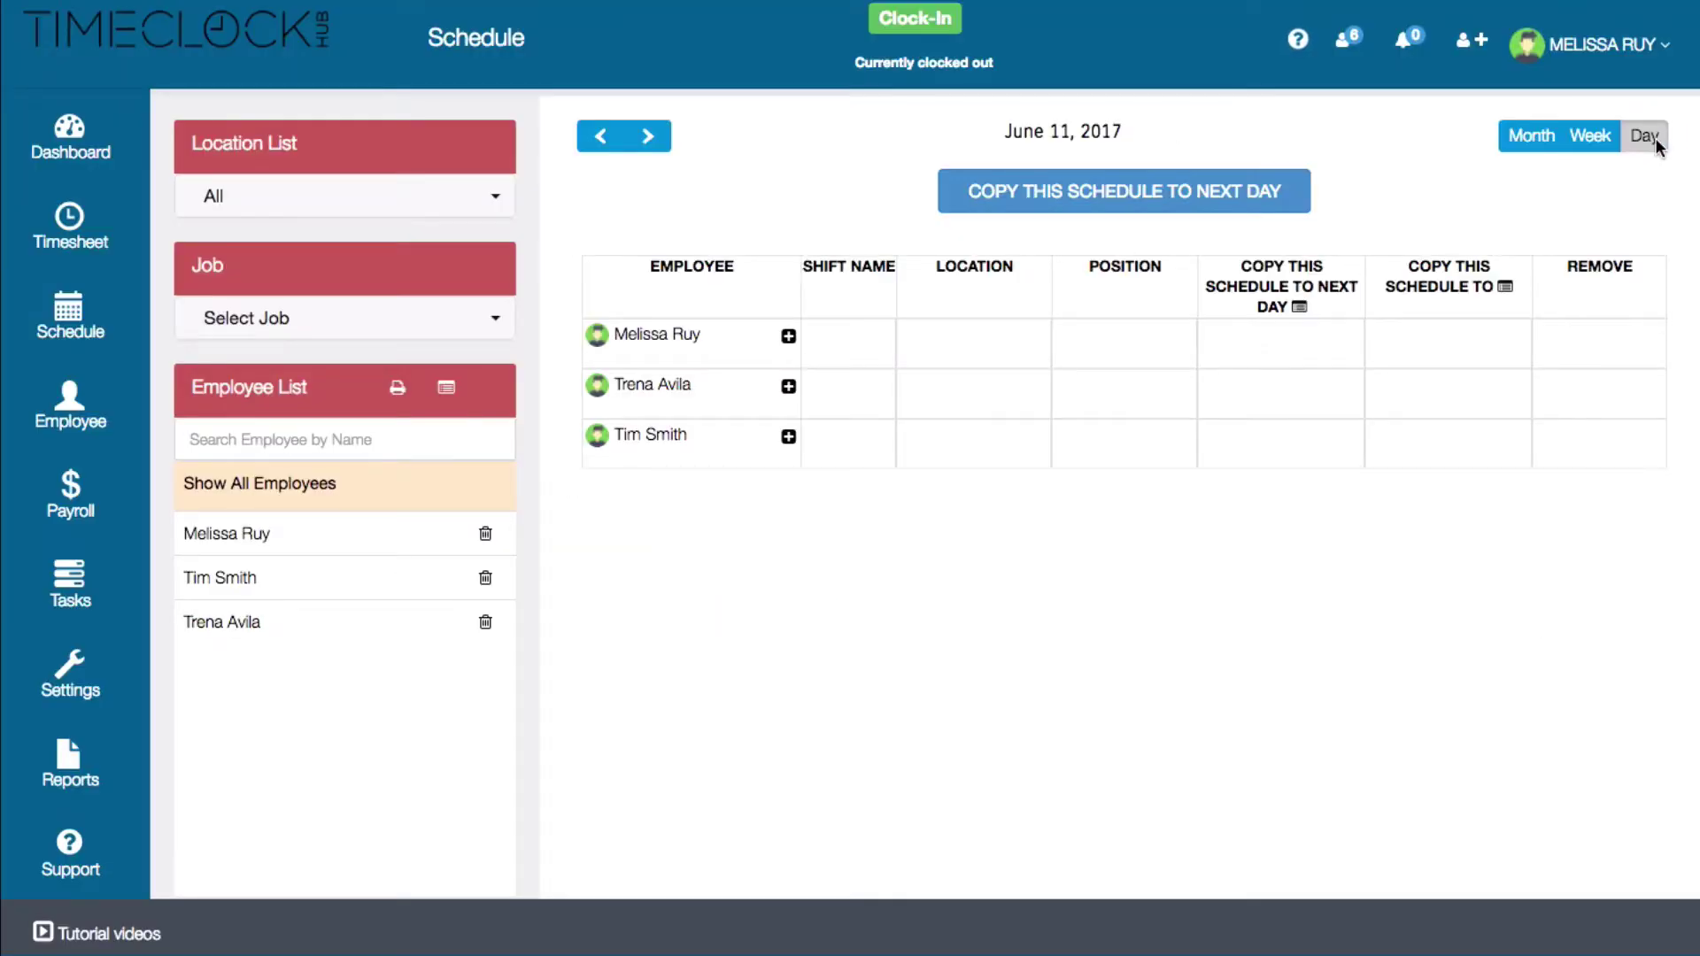
pyautogui.click(1607, 138)
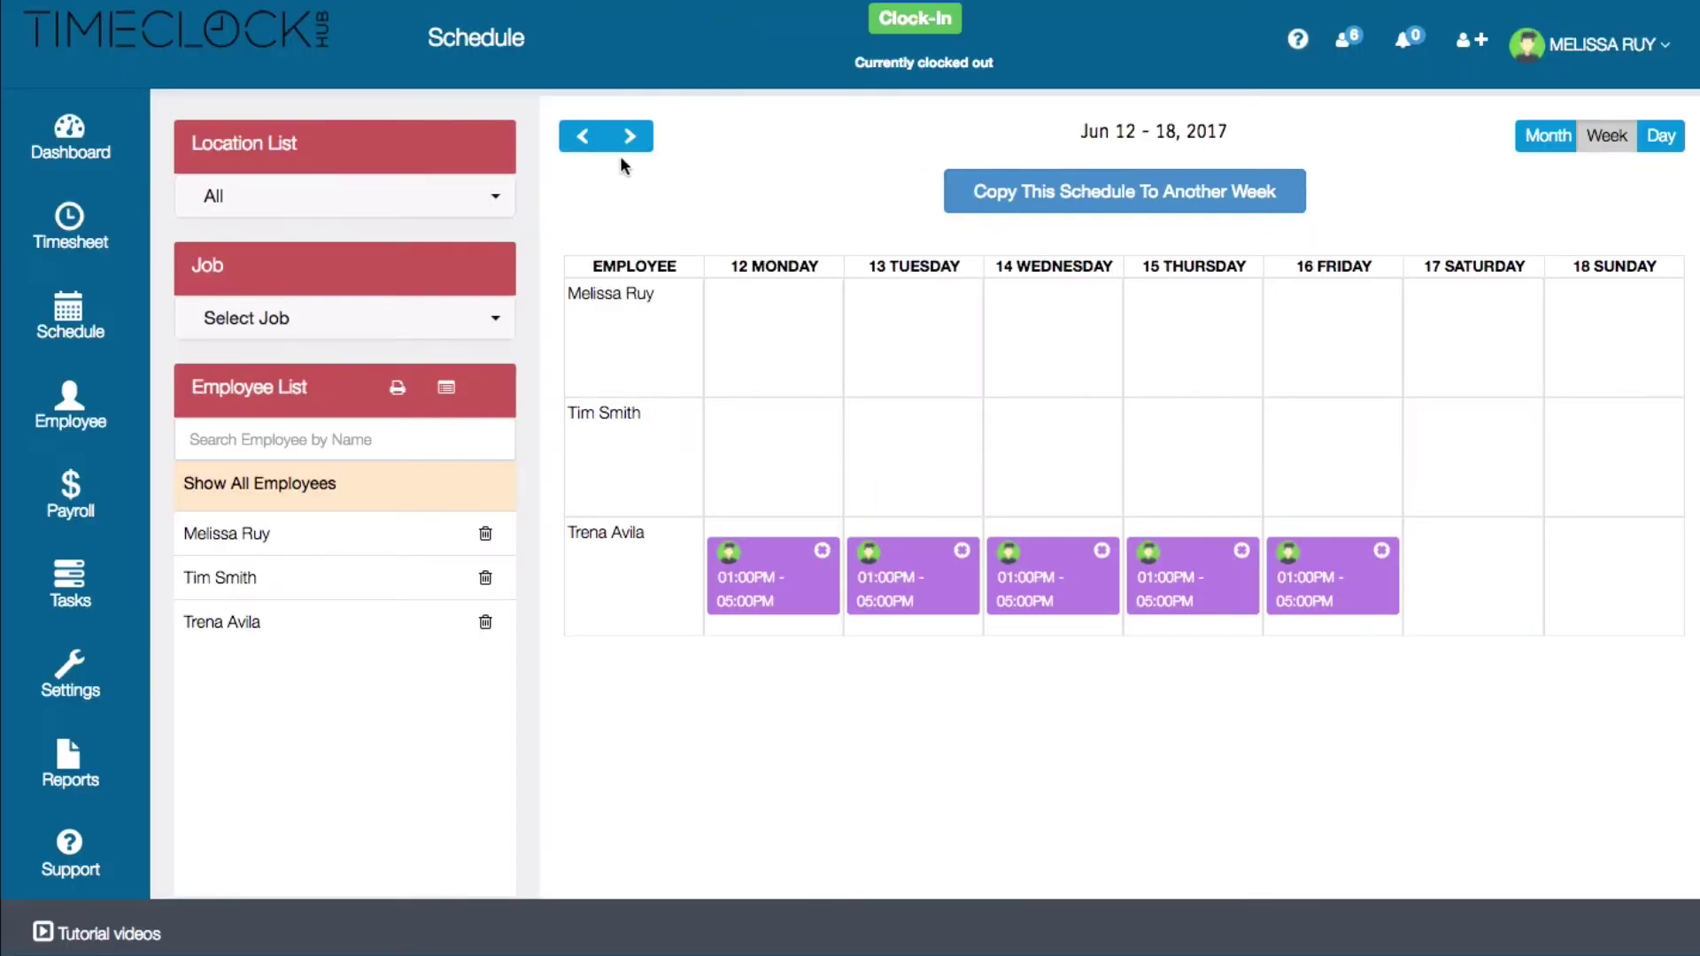
pyautogui.click(586, 136)
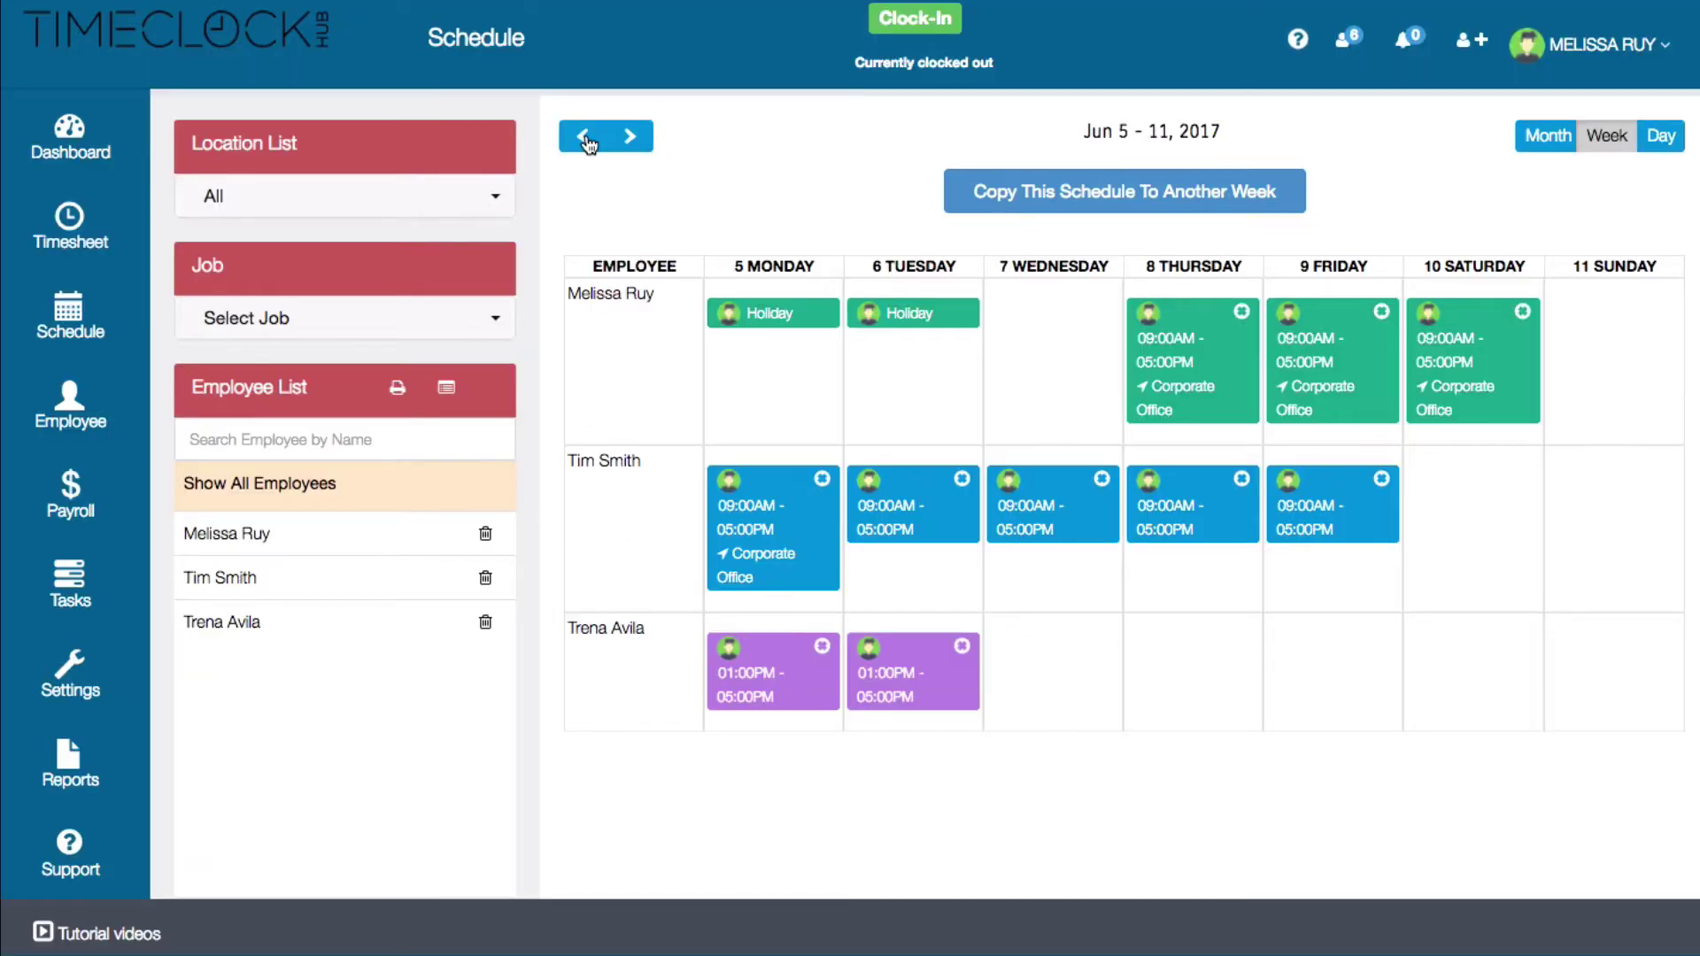
pyautogui.click(587, 138)
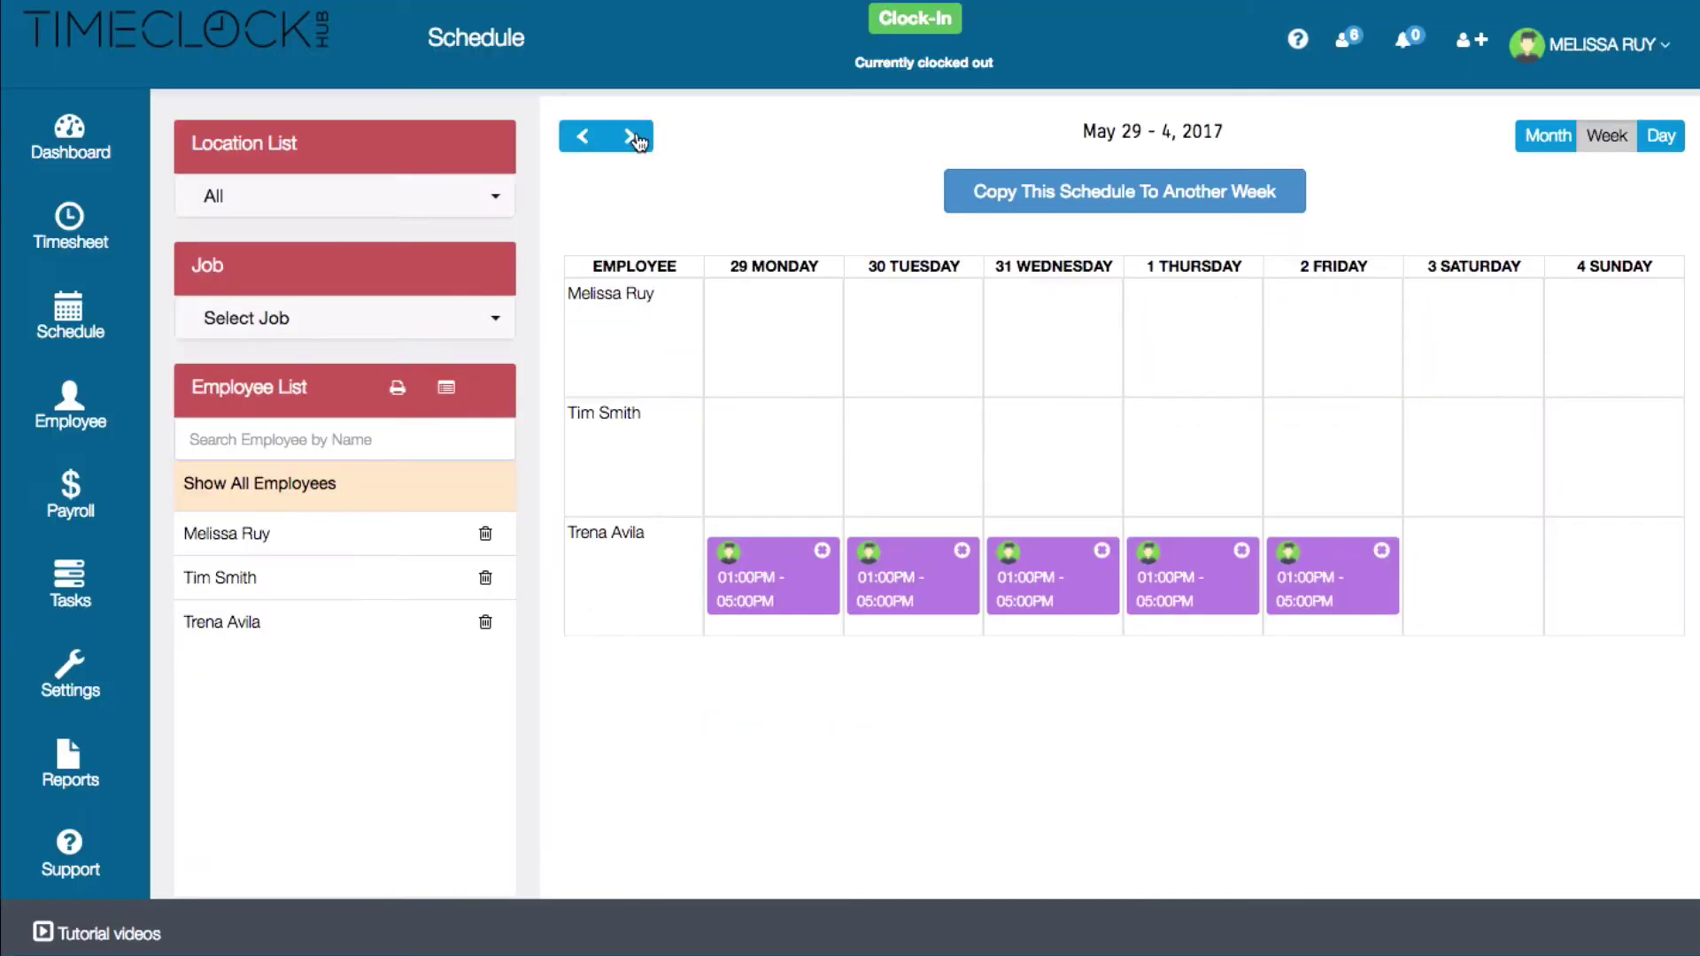
pyautogui.click(634, 137)
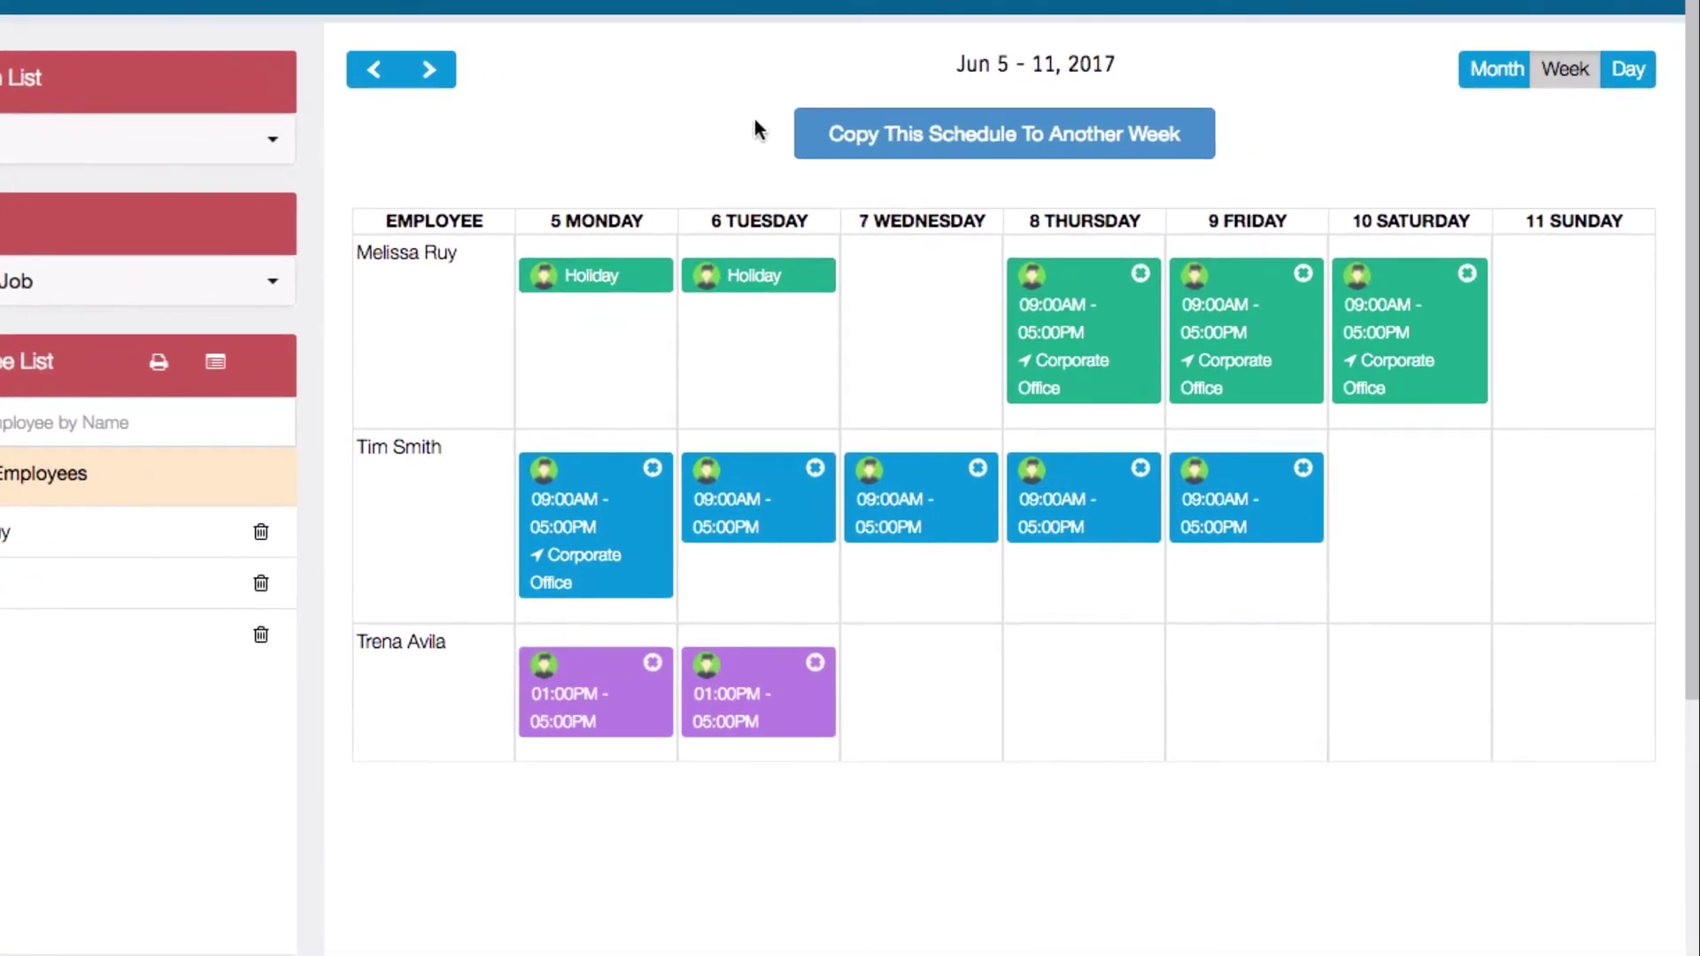
# Copy the second employee's June 5–11 schedule into week 24 (06/12/2017–06/18/2017).
pyautogui.click(849, 137)
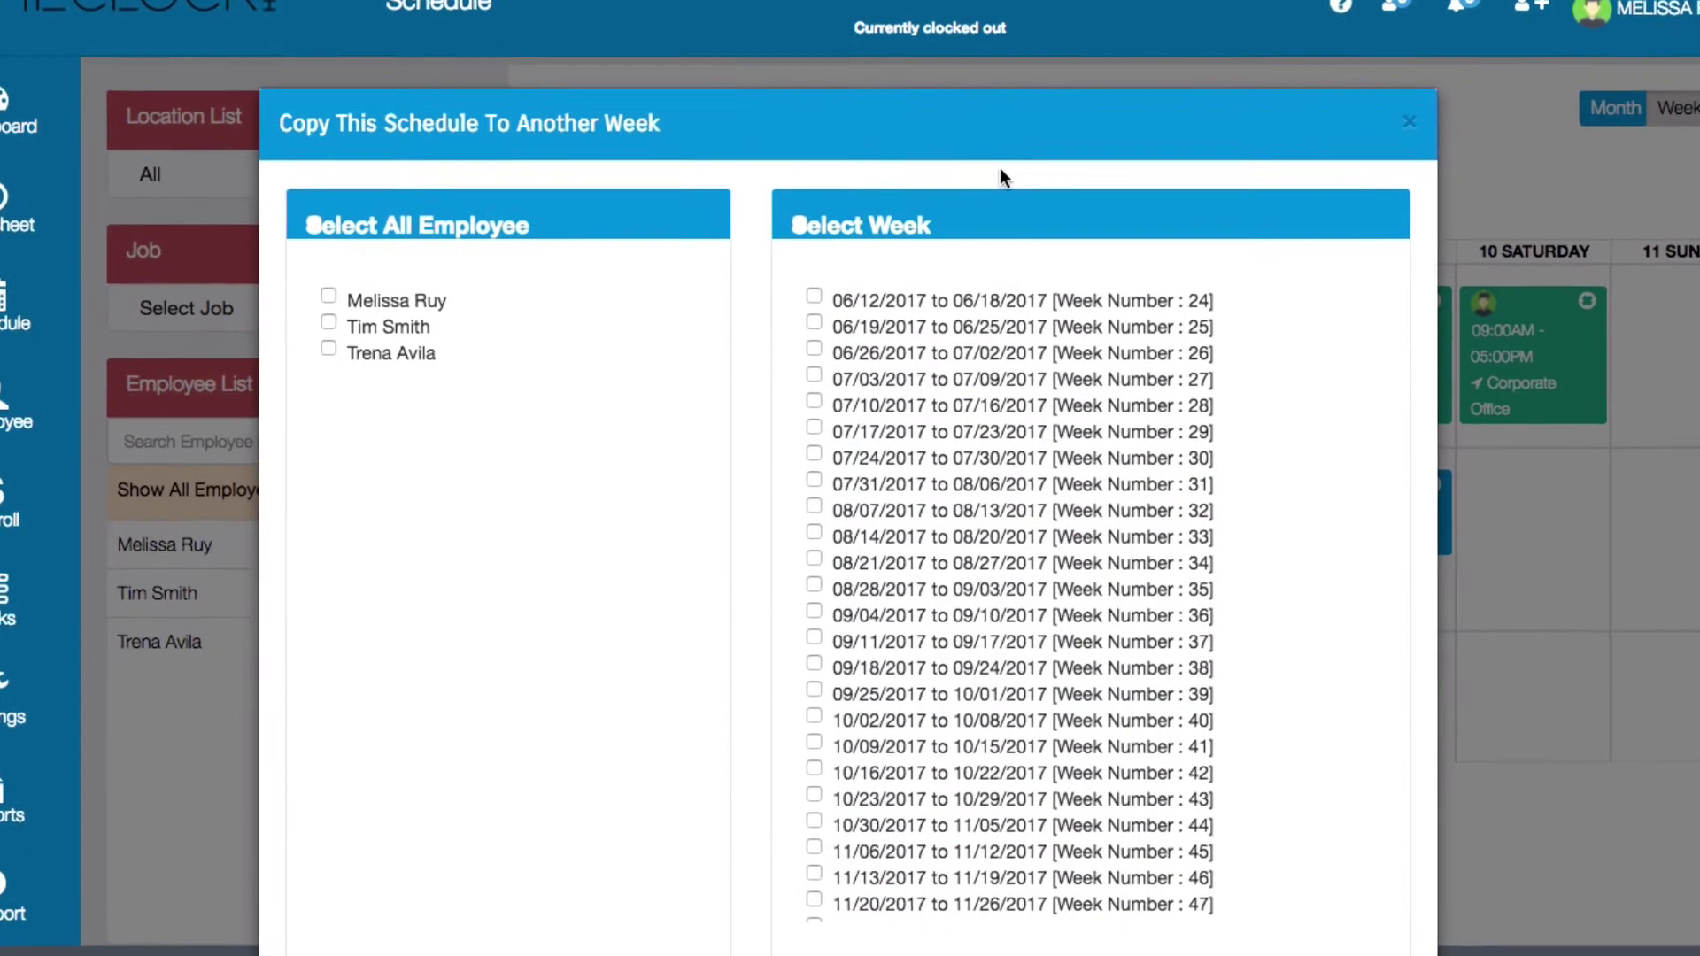
pyautogui.click(297, 320)
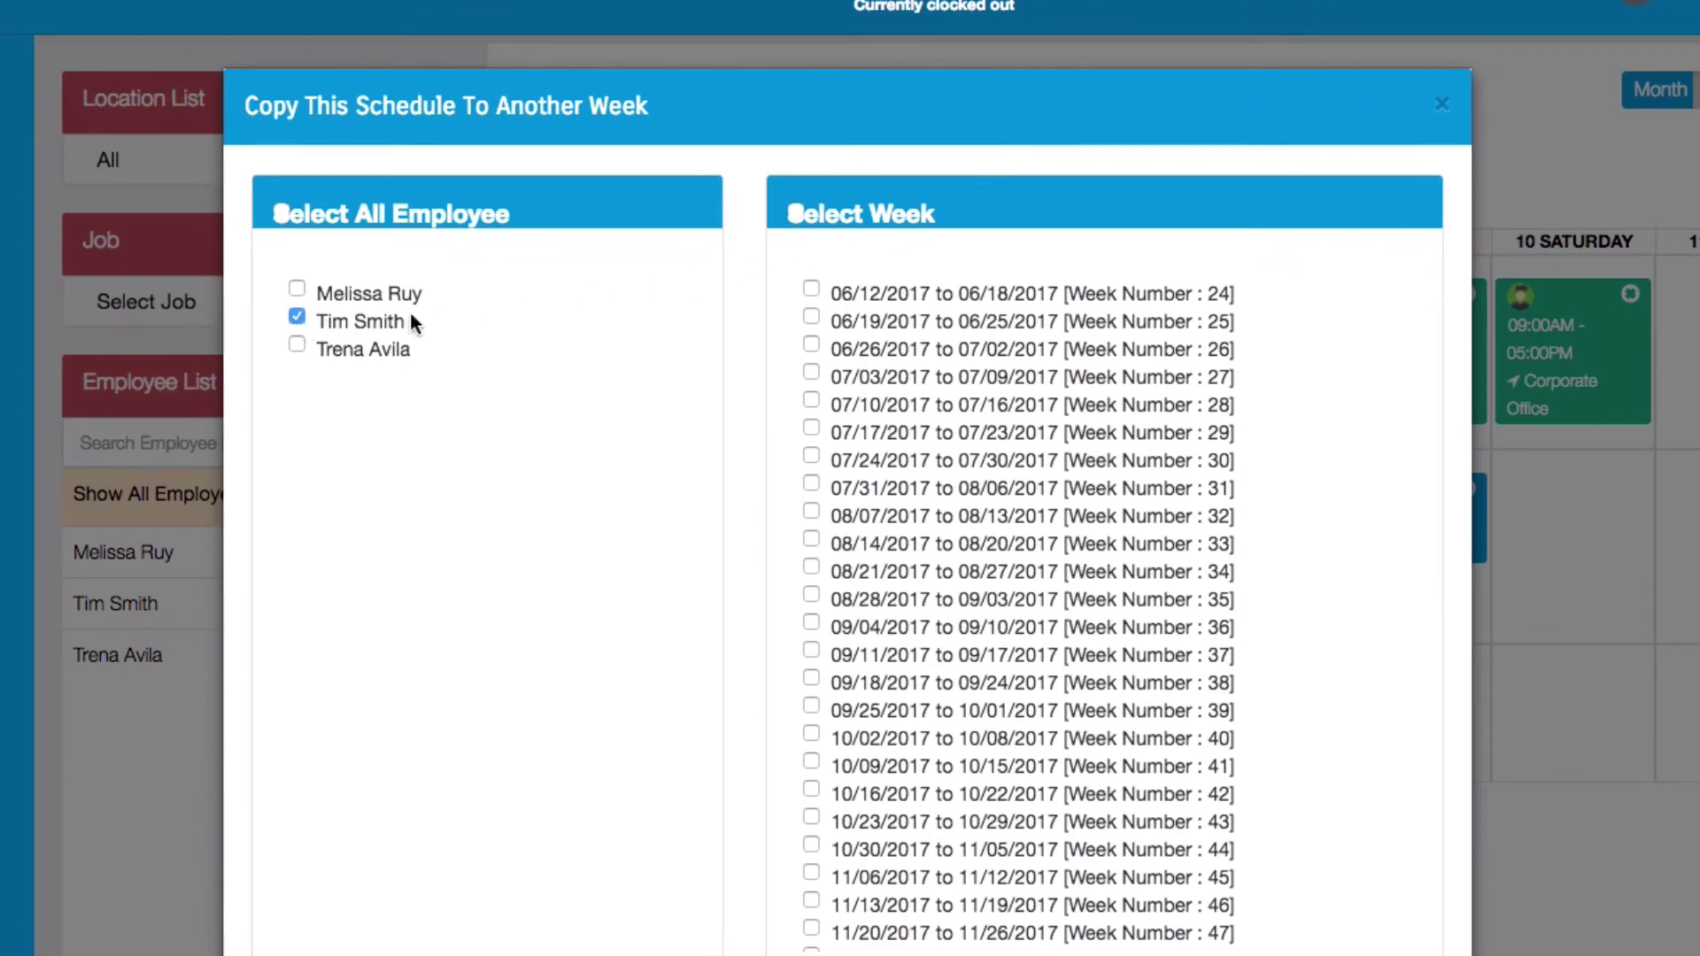
pyautogui.click(808, 290)
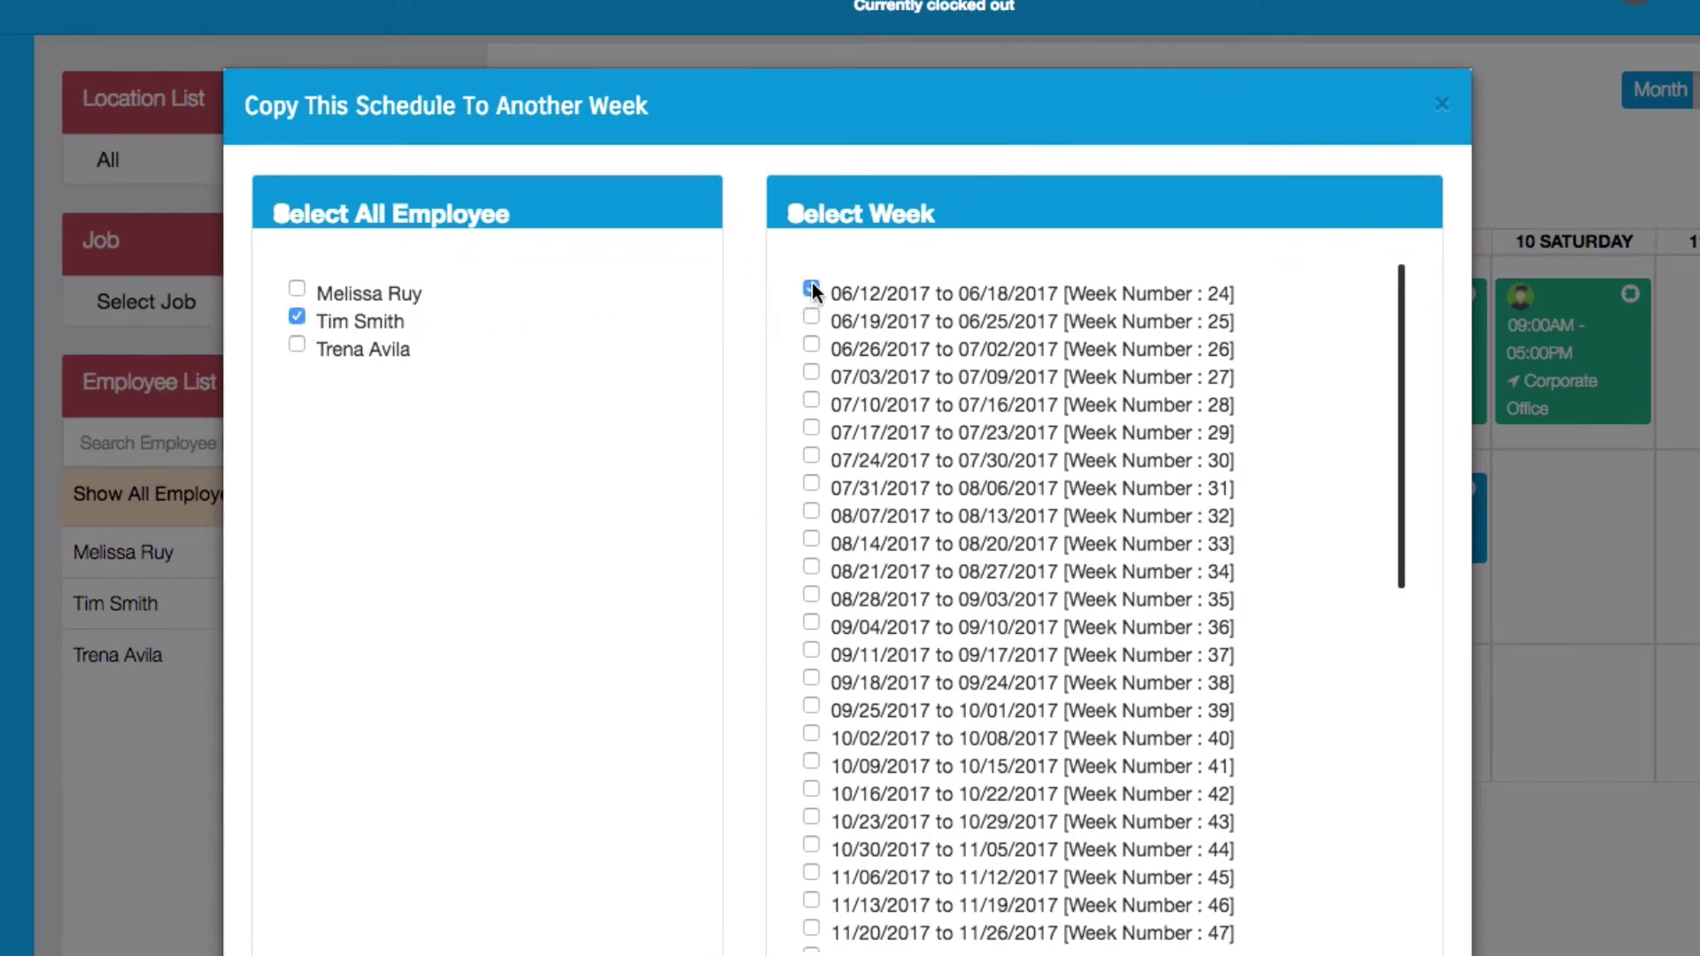
pyautogui.click(794, 214)
pyautogui.click(794, 214)
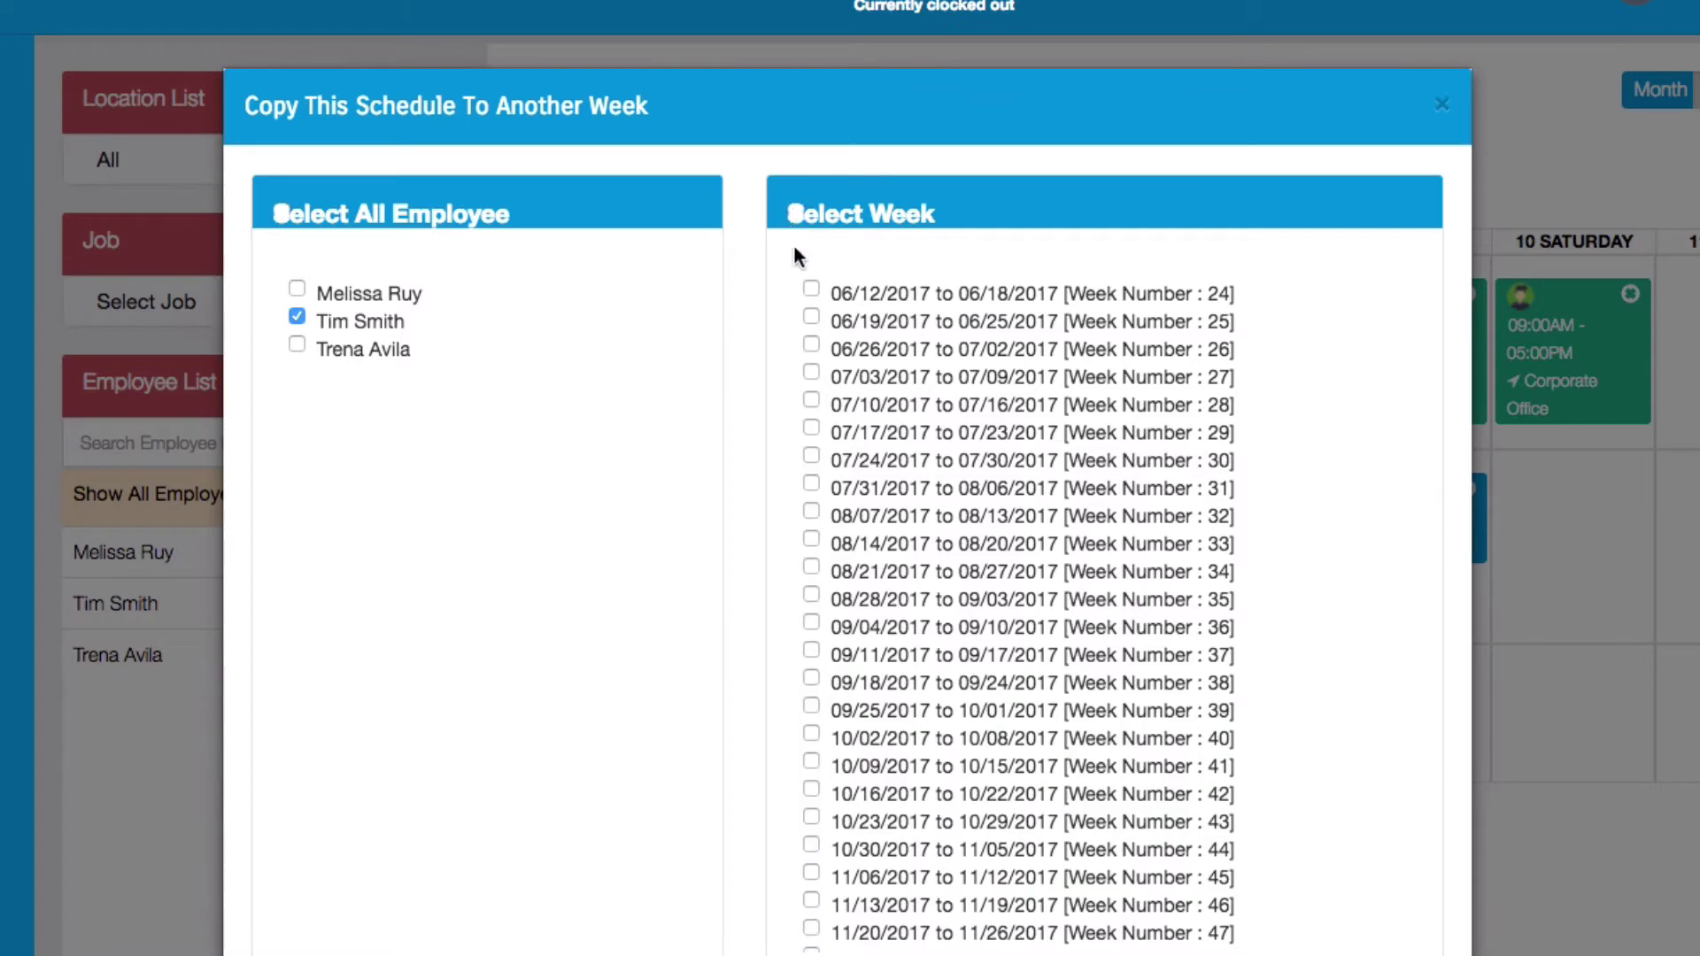
pyautogui.click(811, 289)
pyautogui.scroll(-3, 765, 381)
pyautogui.scroll(-2, 725, 614)
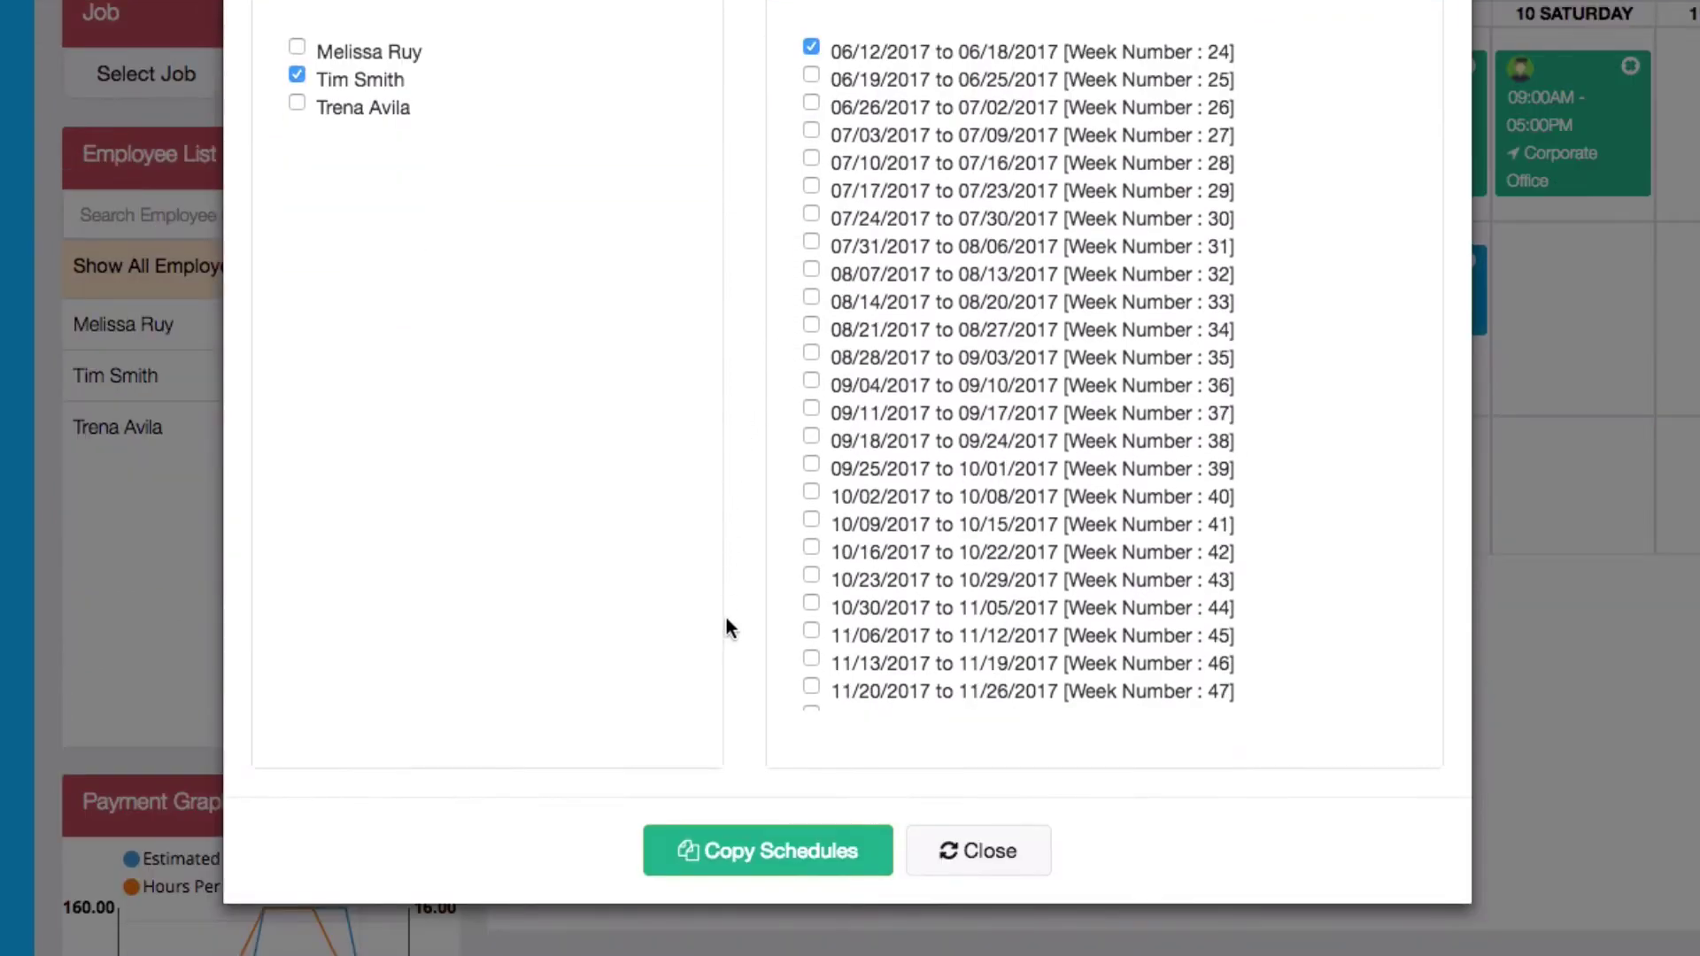
pyautogui.click(768, 829)
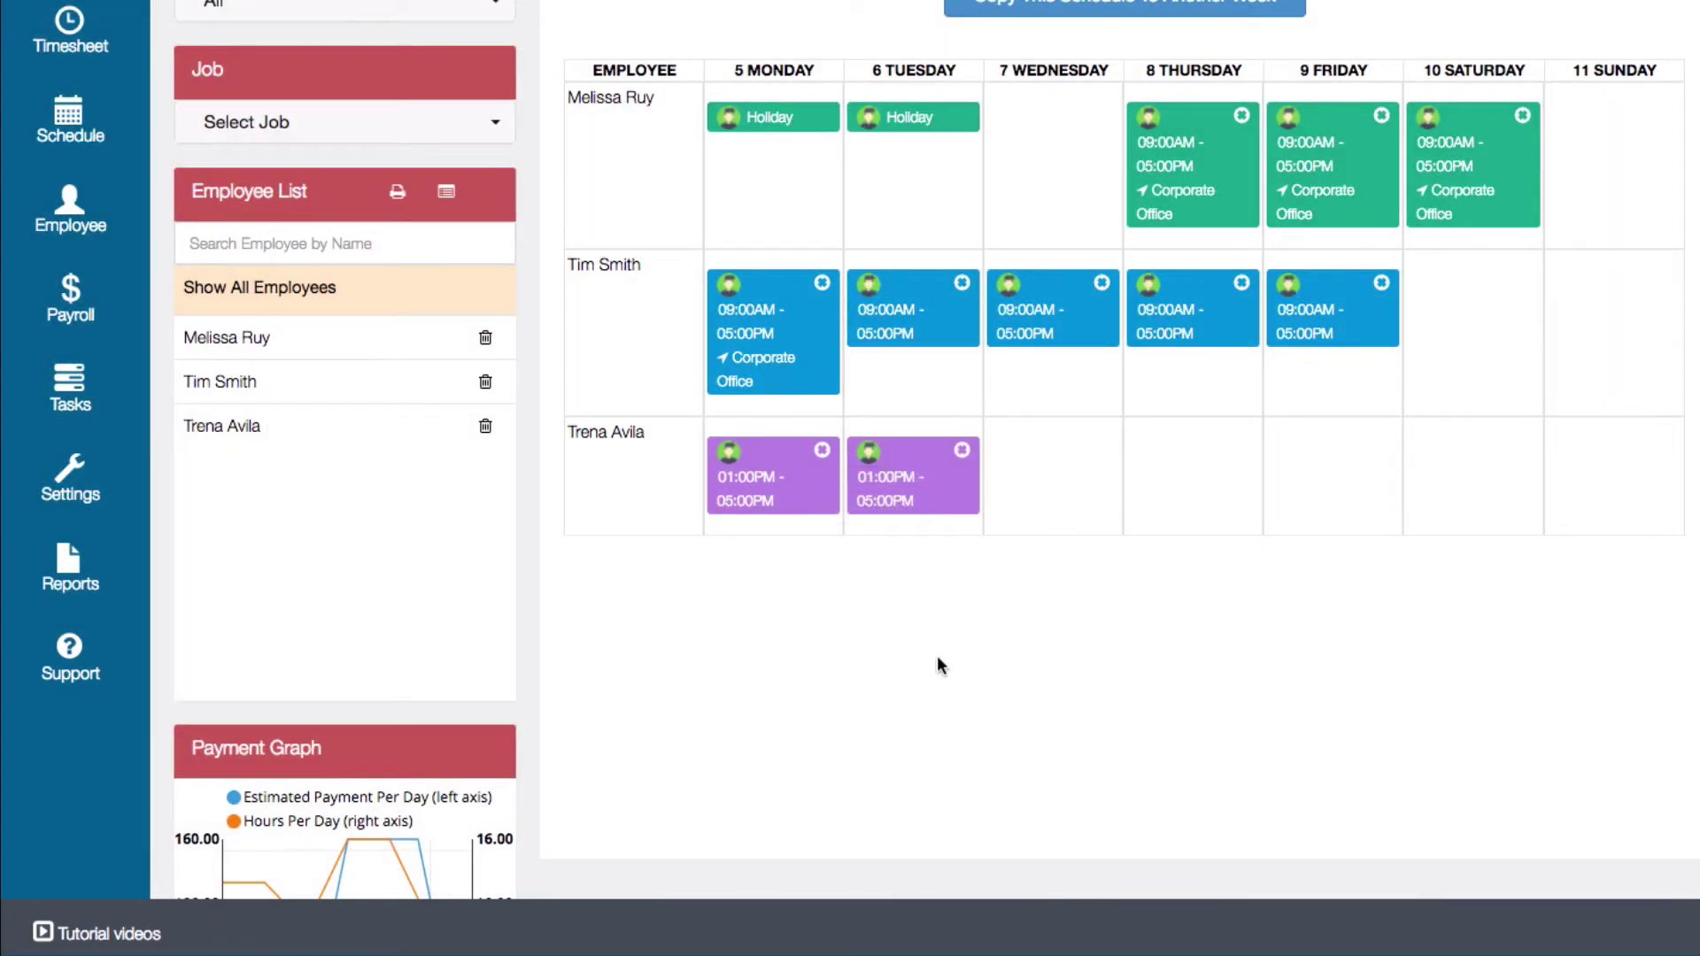
# In June 10 Day view, copy the 9:00 AM–5:00 PM Customer Service shift to the third employee.
pyautogui.scroll(3, 940, 666)
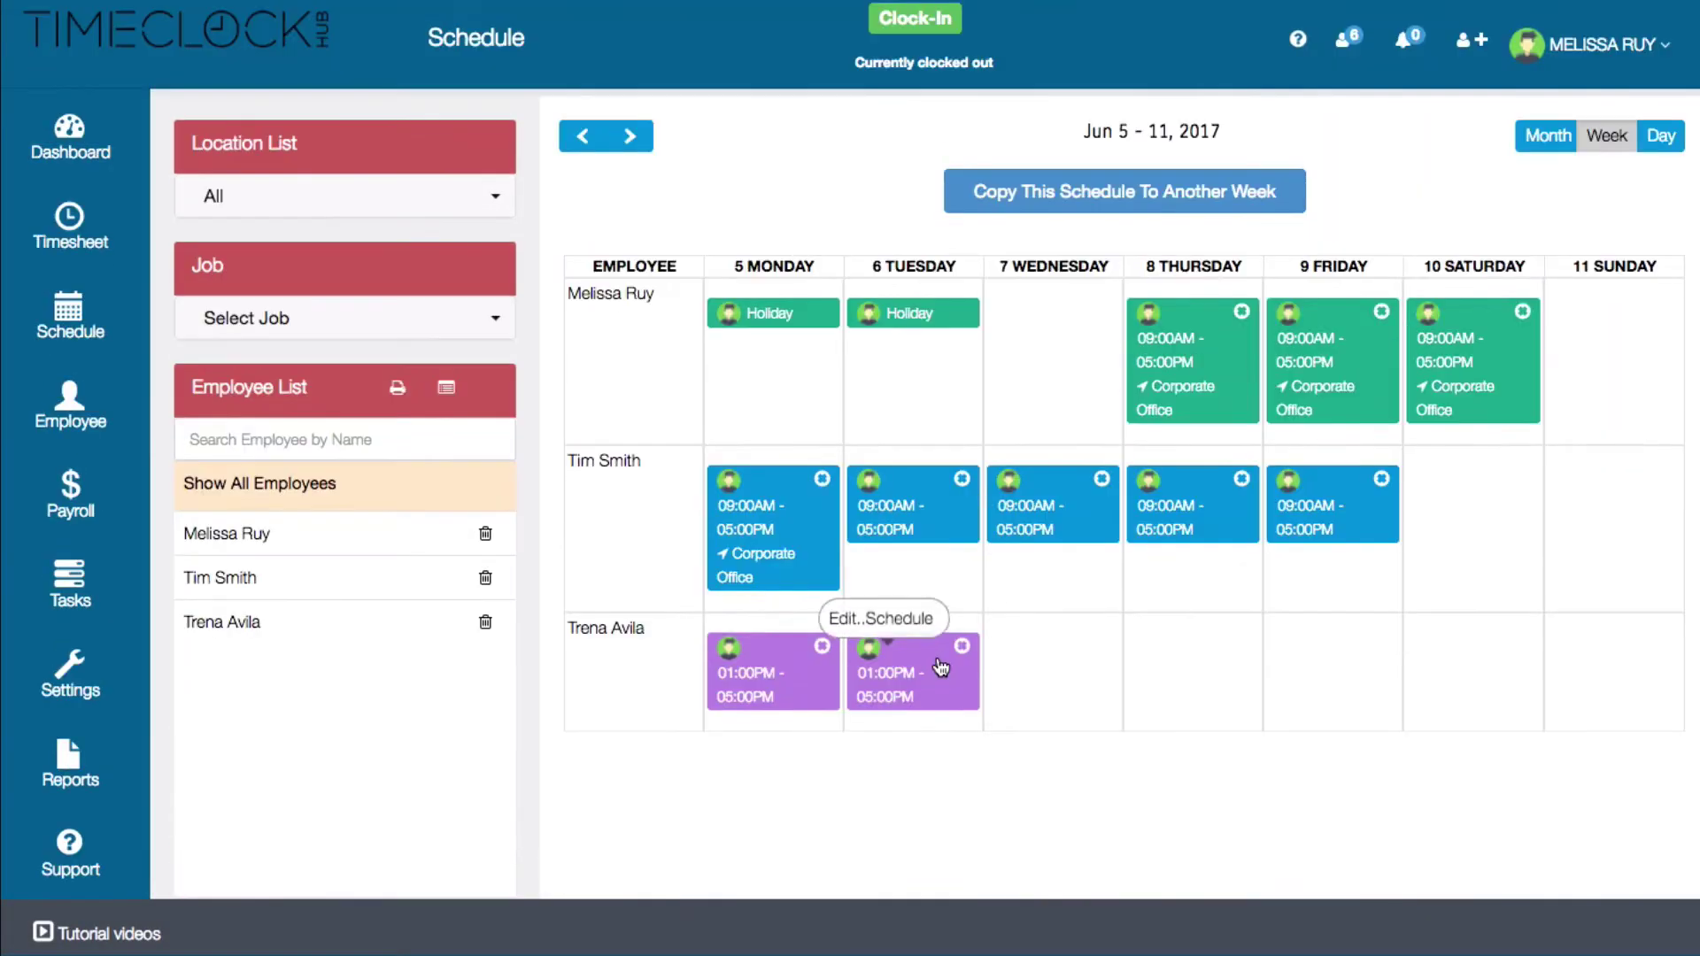
pyautogui.click(1662, 136)
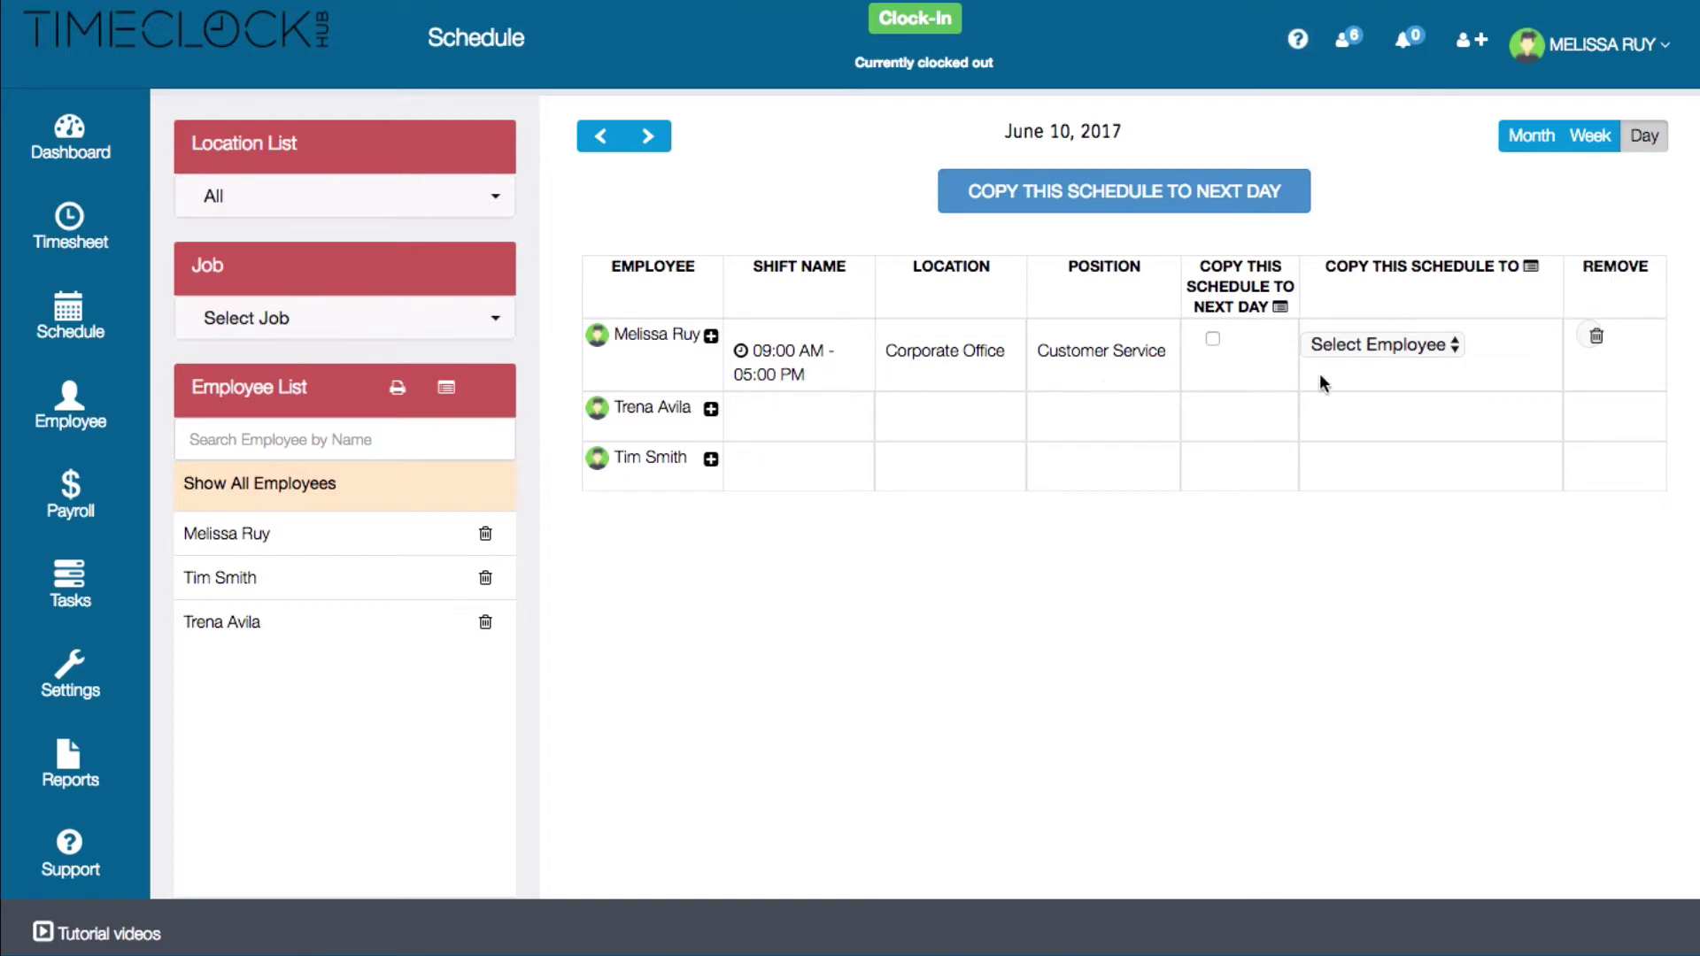
pyautogui.click(1352, 349)
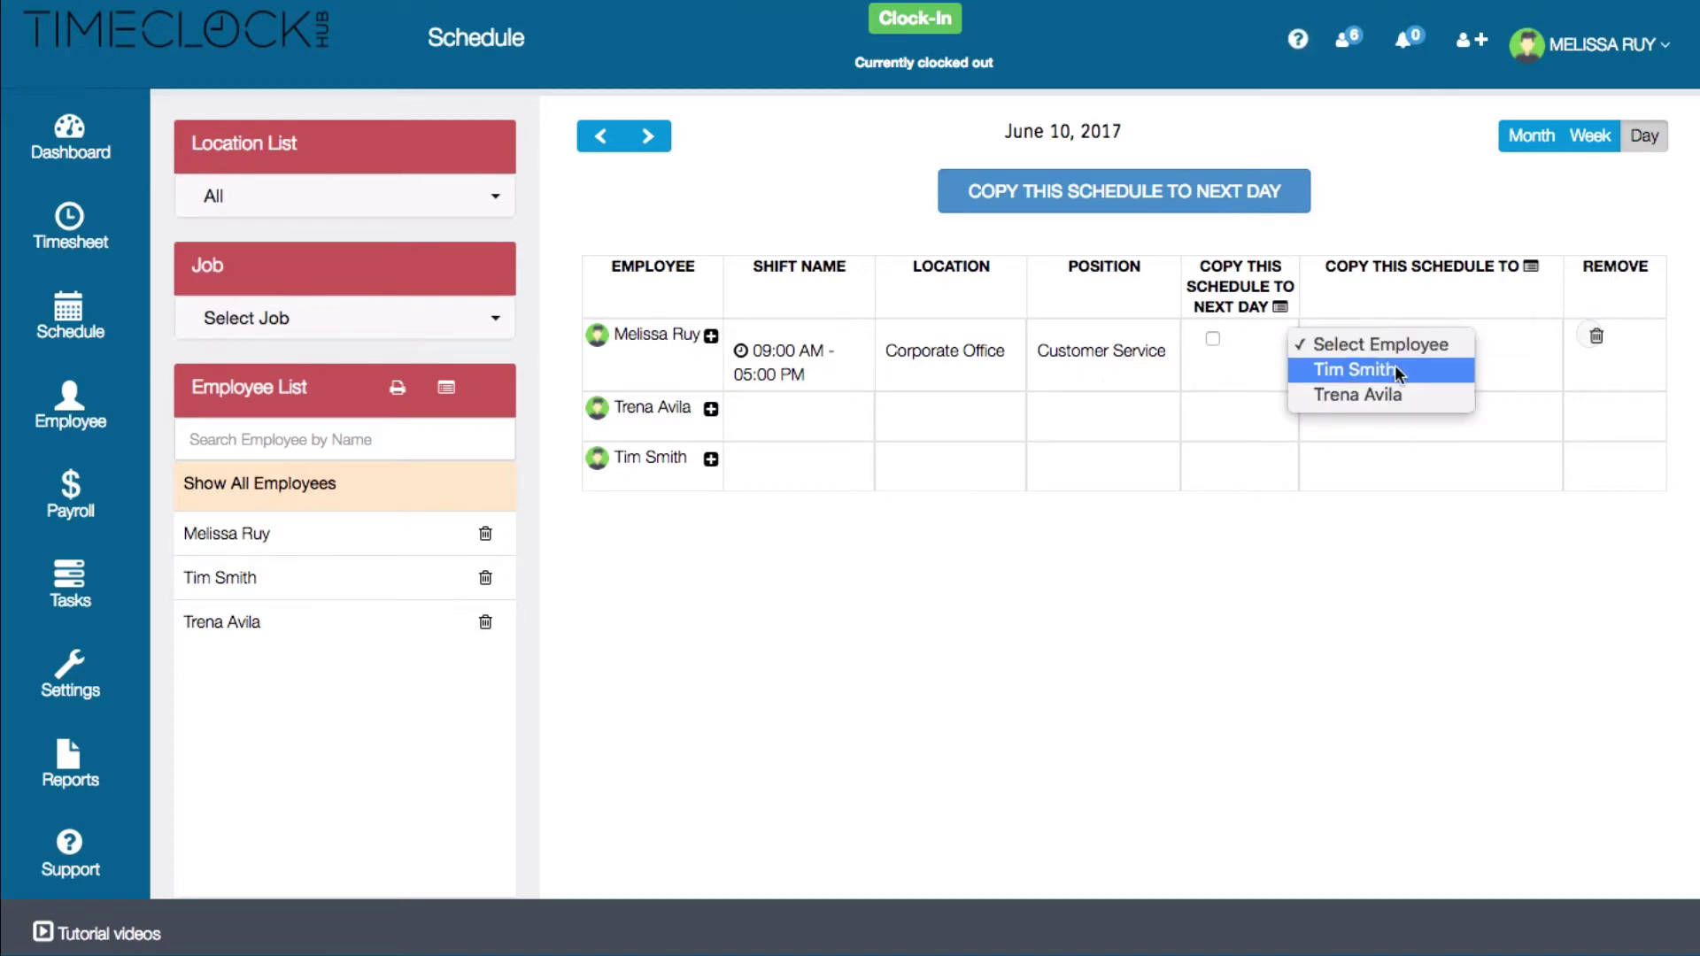
pyautogui.click(1406, 392)
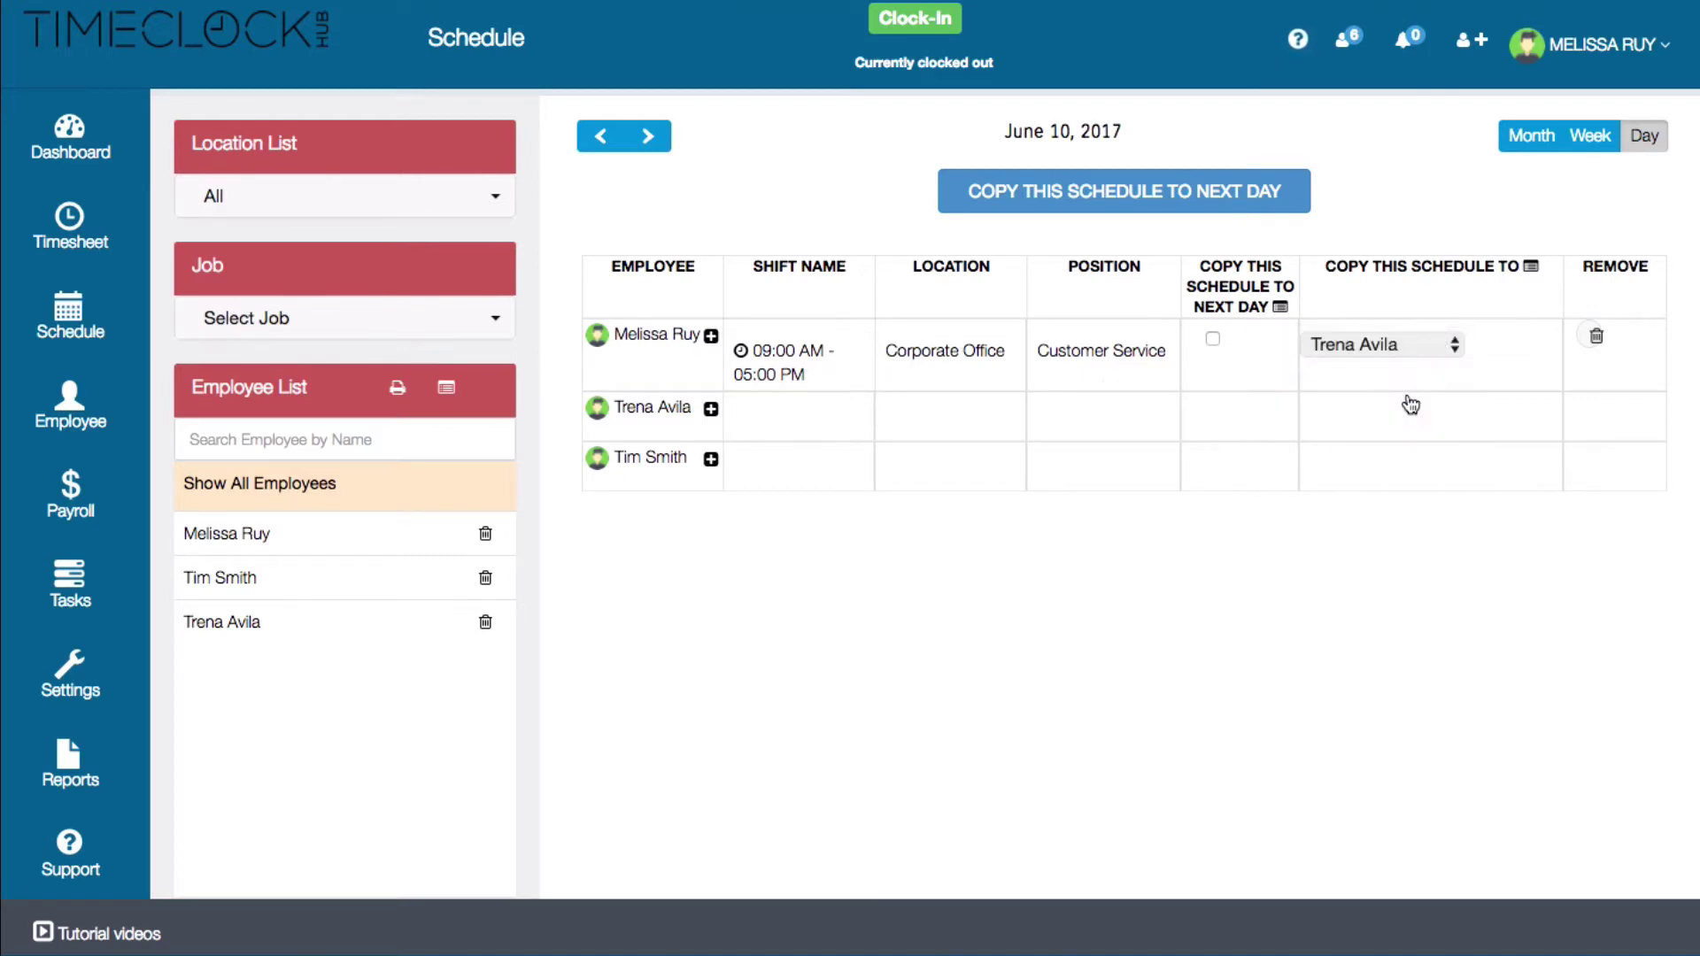
pyautogui.scroll(-5, 885, 620)
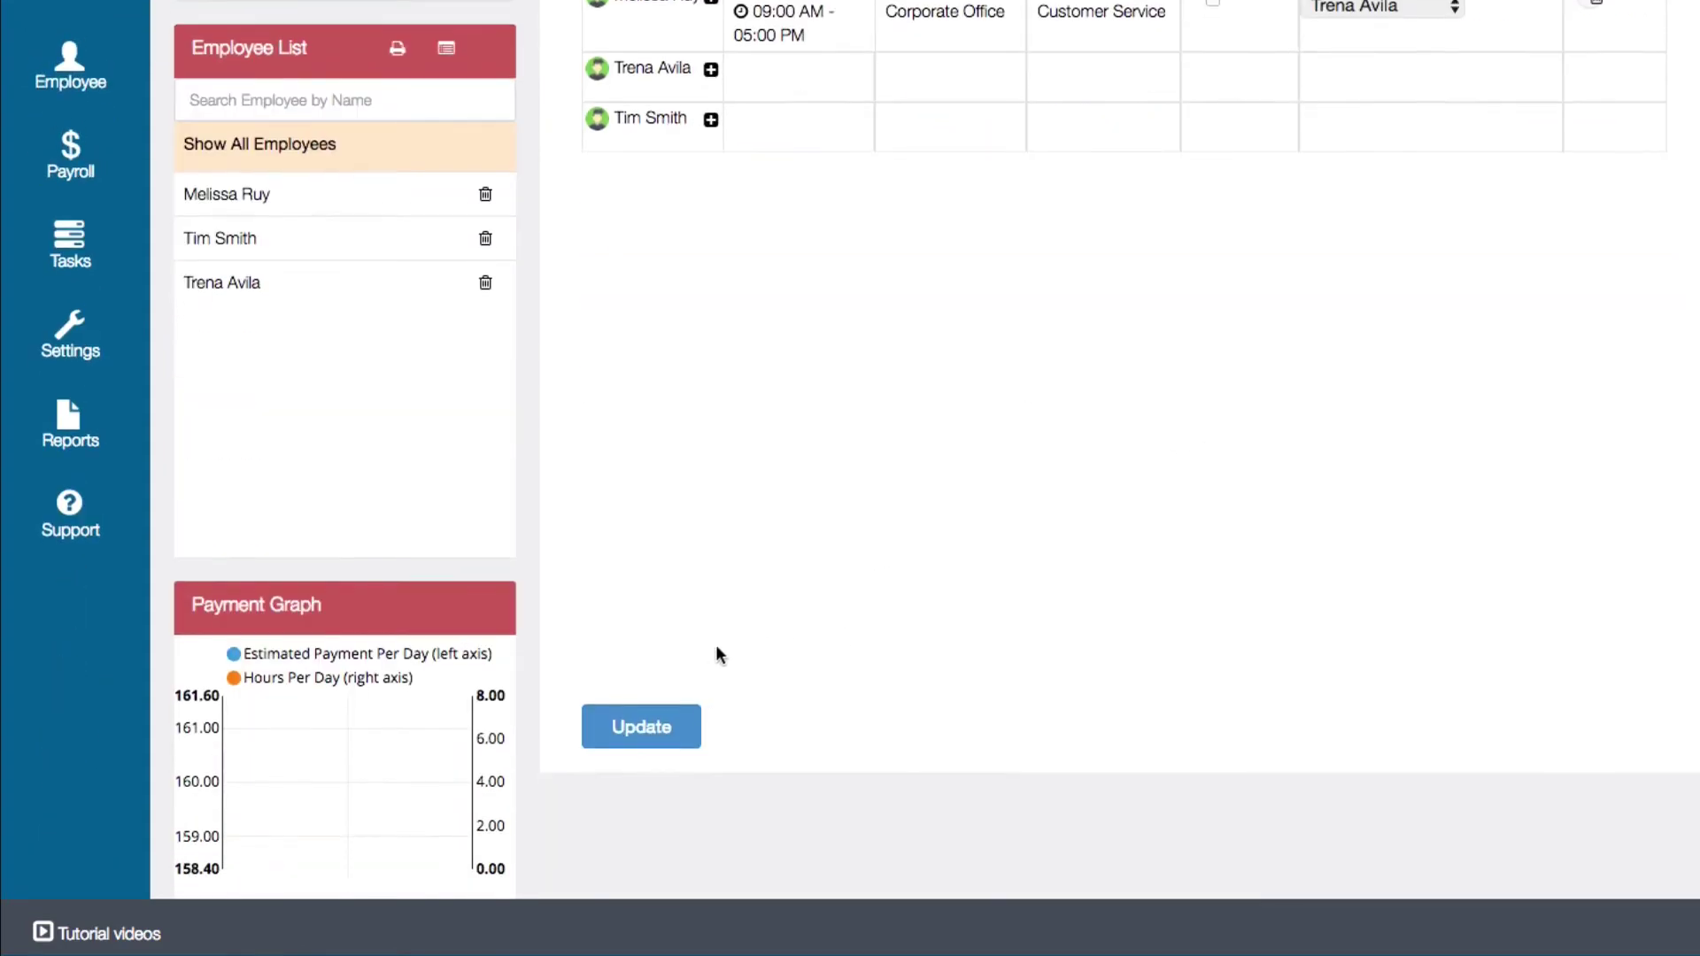
pyautogui.click(656, 723)
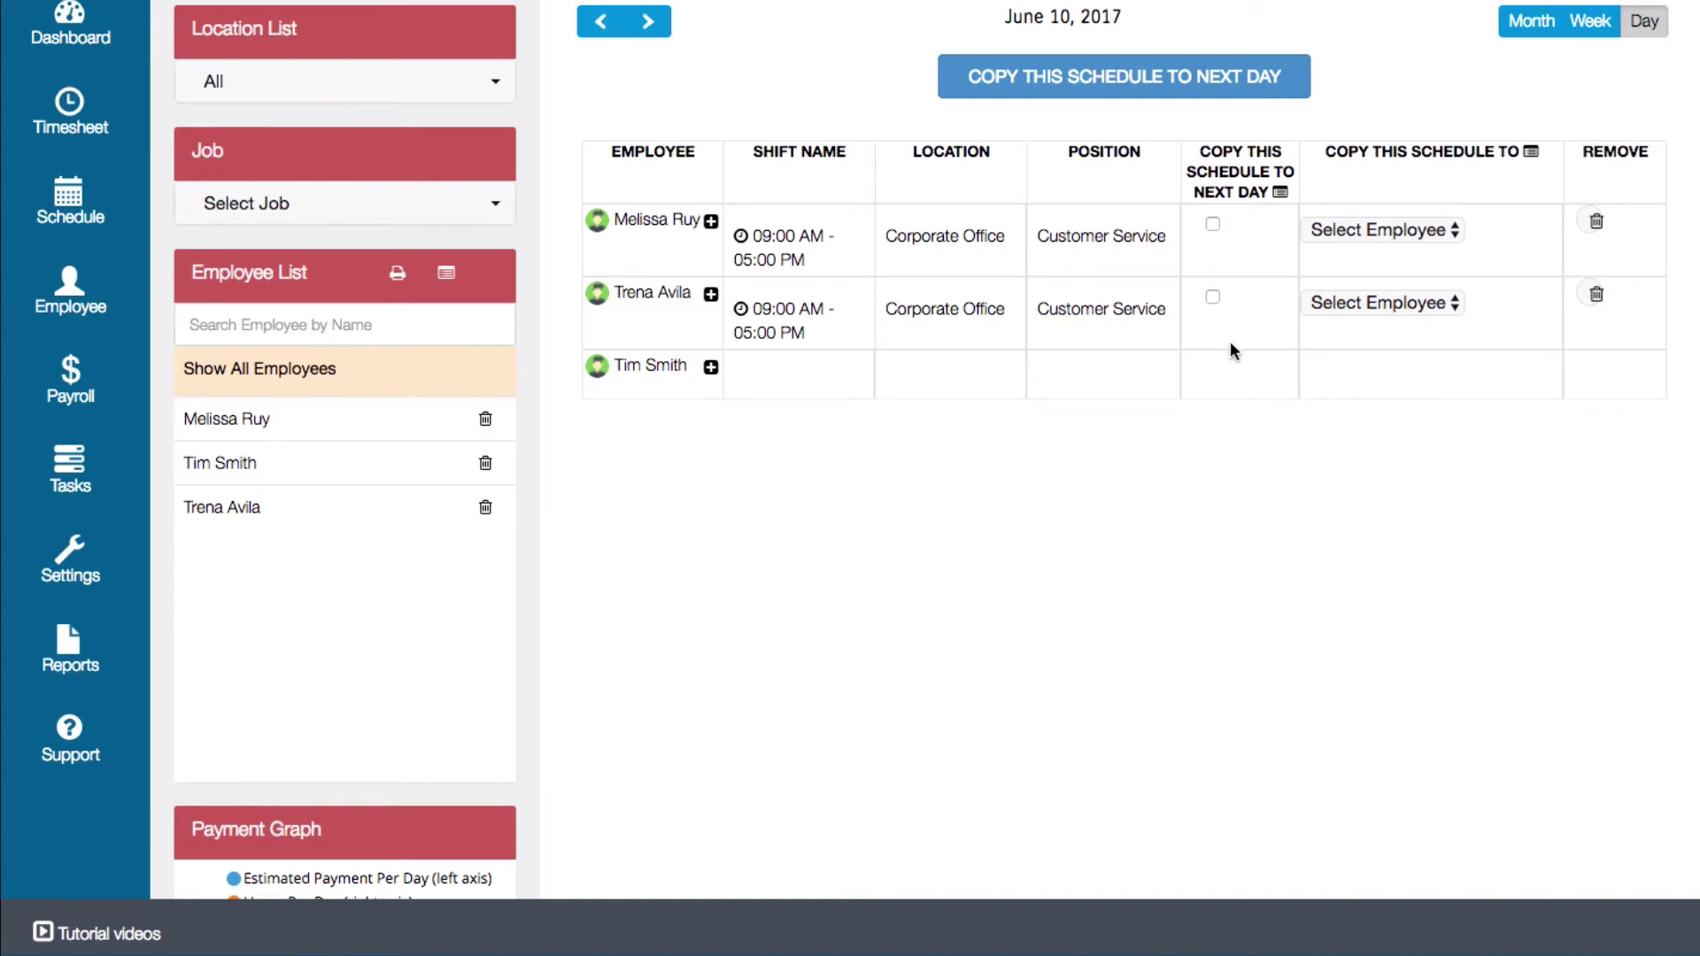
# Delete the second employee's June 10 shift and copy the first employee's shift to June 11.
pyautogui.click(1596, 296)
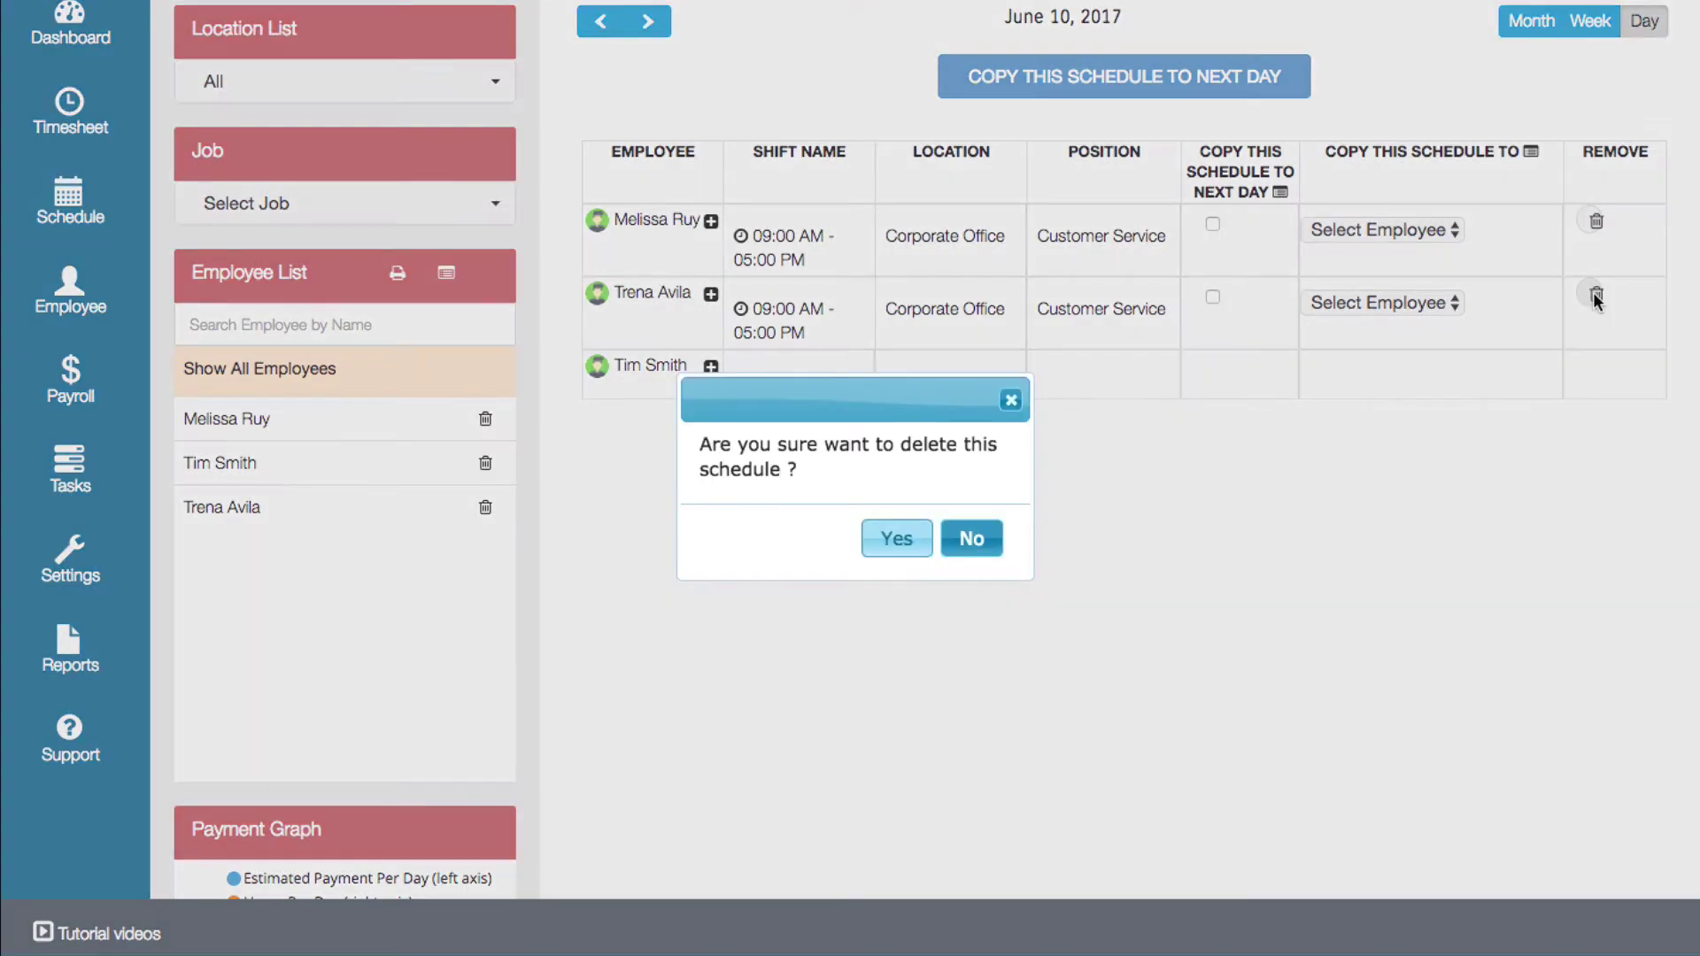
pyautogui.click(896, 542)
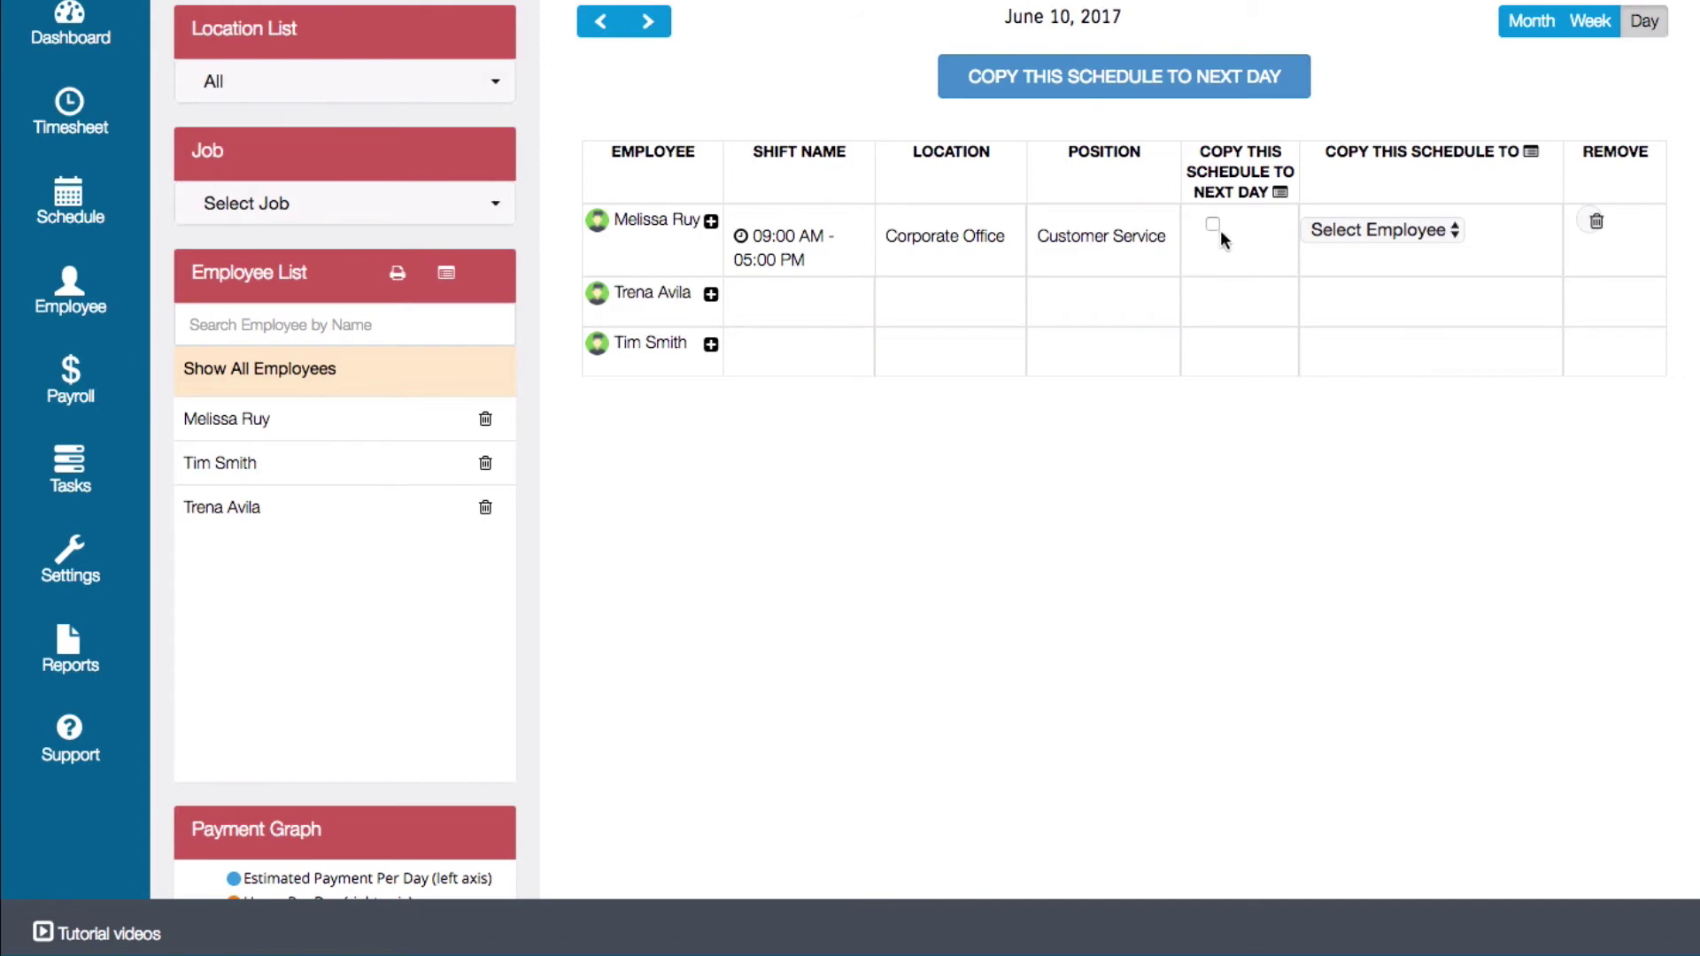
pyautogui.click(1213, 225)
pyautogui.scroll(-5, 820, 494)
pyautogui.click(653, 662)
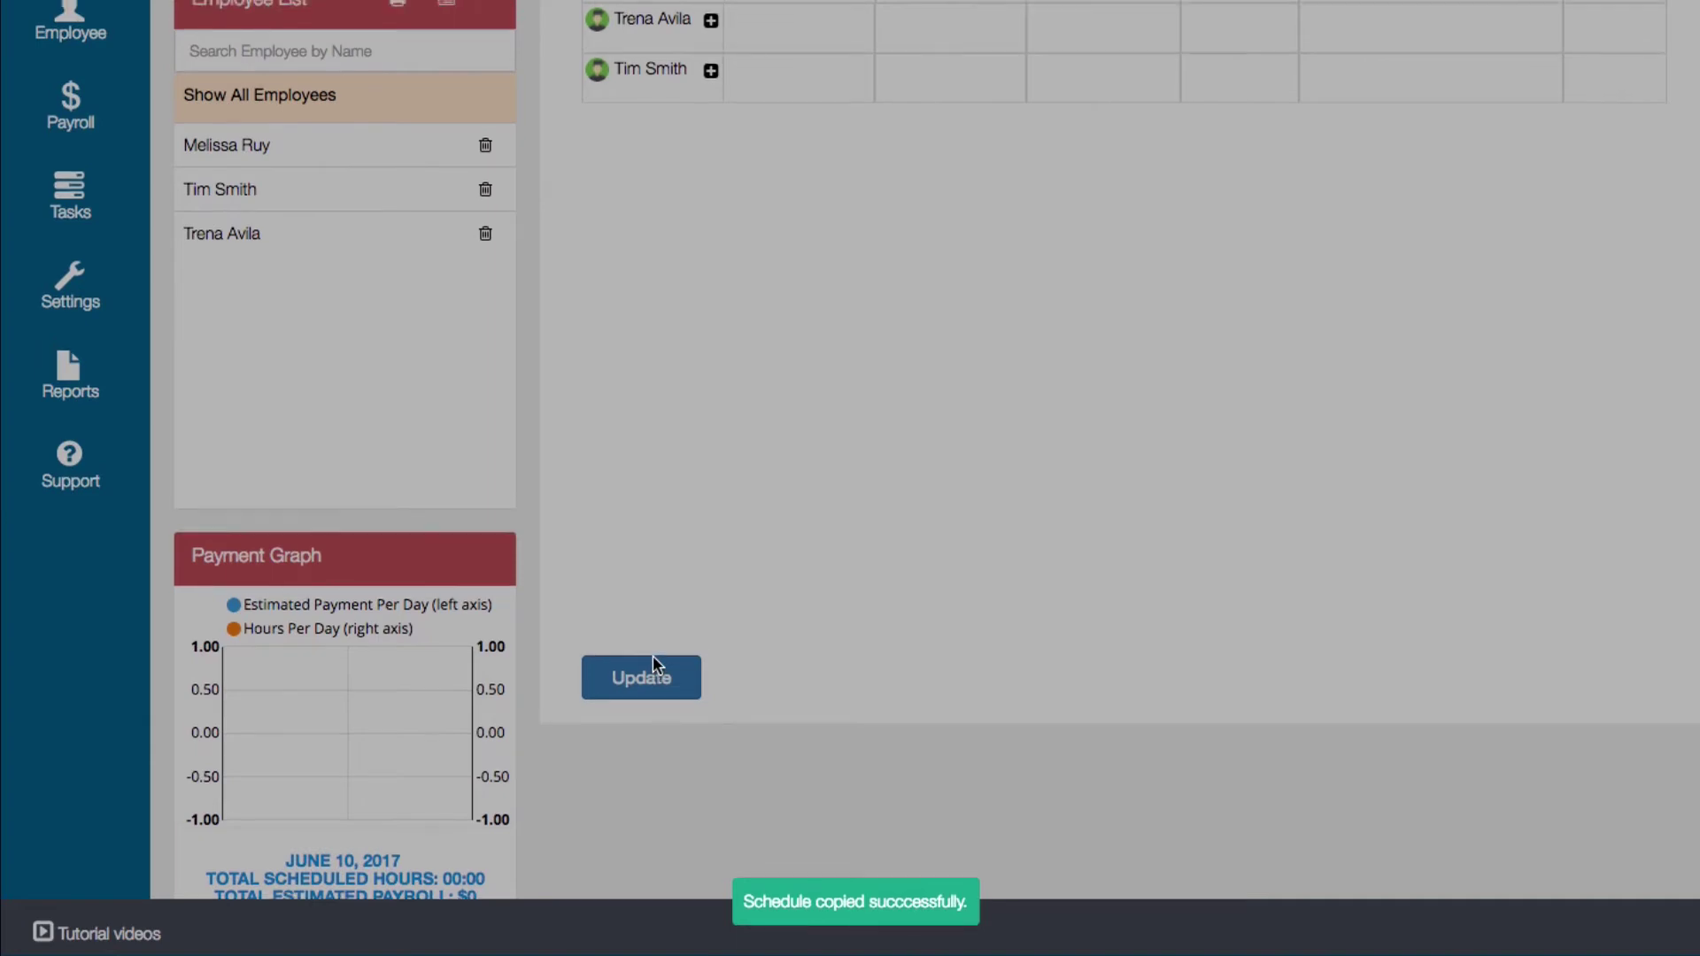
pyautogui.click(642, 677)
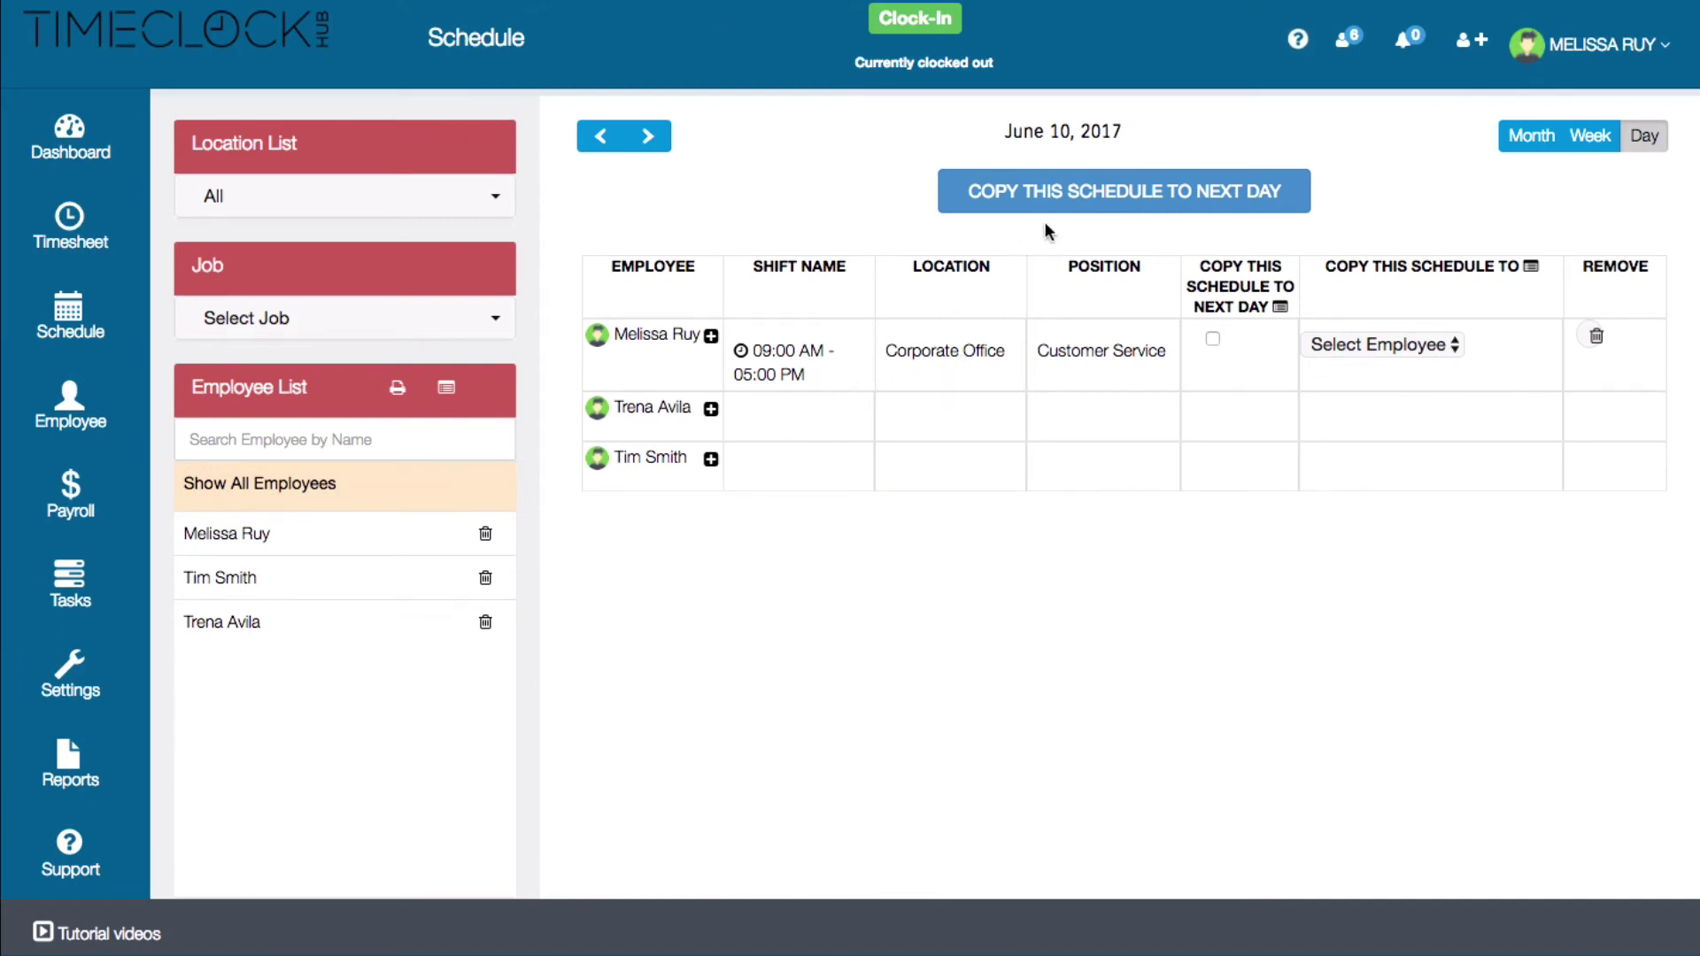
# In Month view, copy the June 8 9:00 AM–5:00 PM shift onto Thursday, June 15.
pyautogui.click(1539, 140)
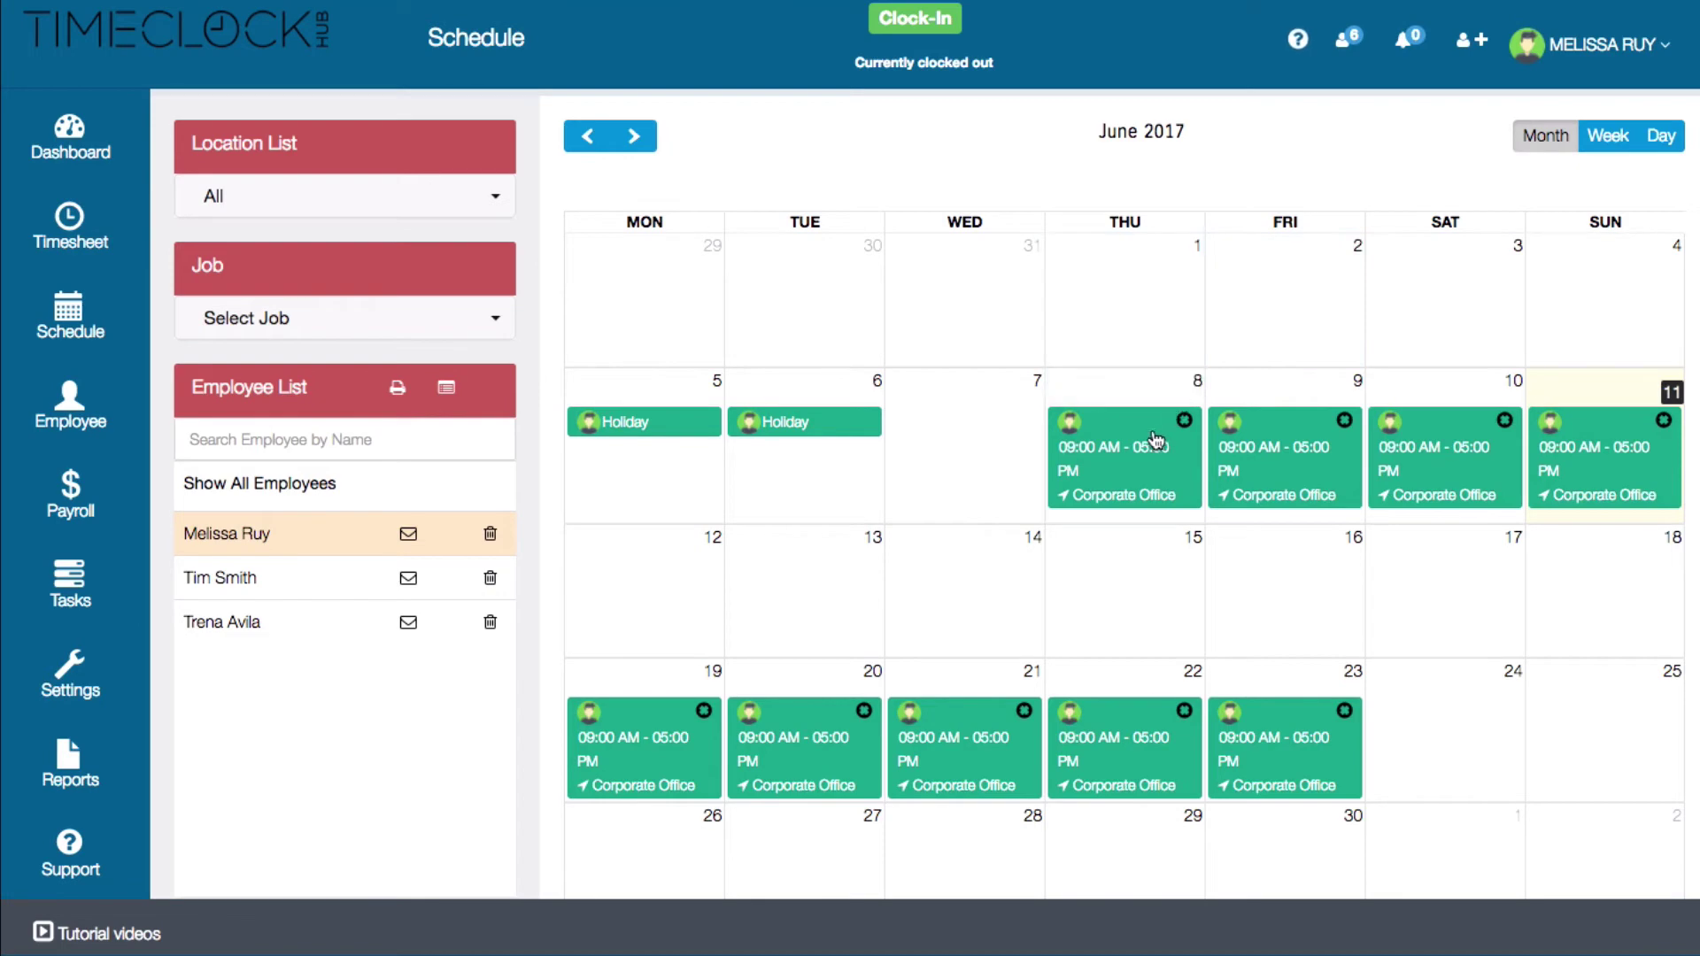
pyautogui.moveTo(1152, 440); pyautogui.dragTo(1150, 549)
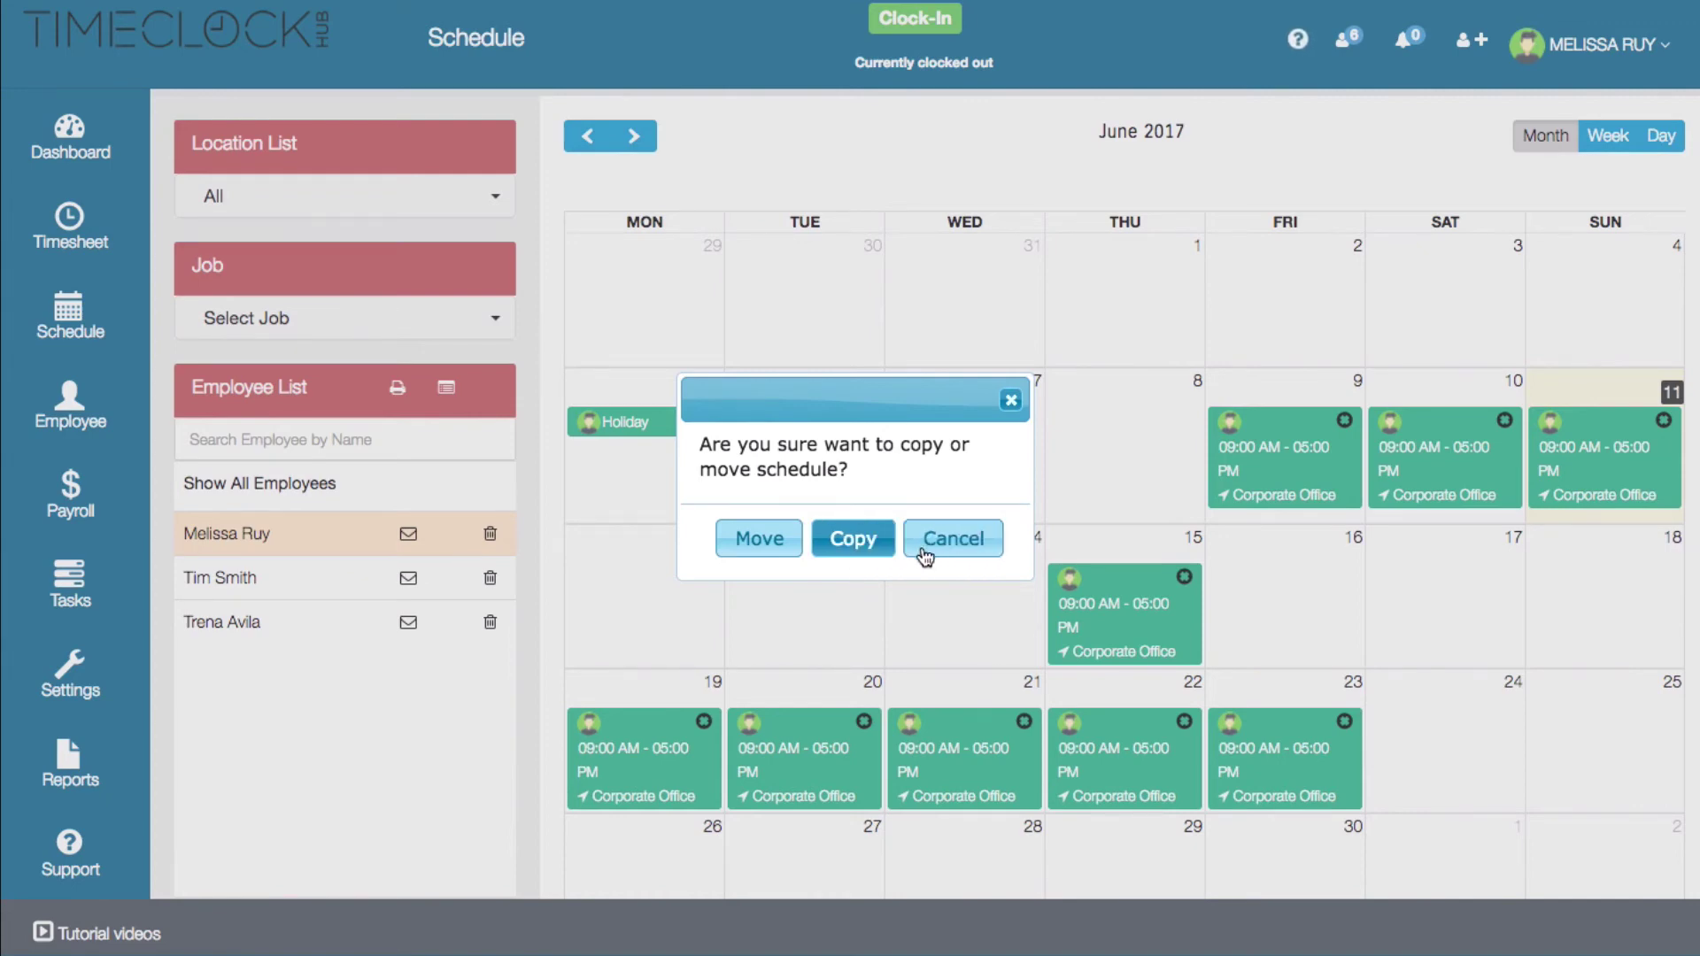
pyautogui.click(868, 548)
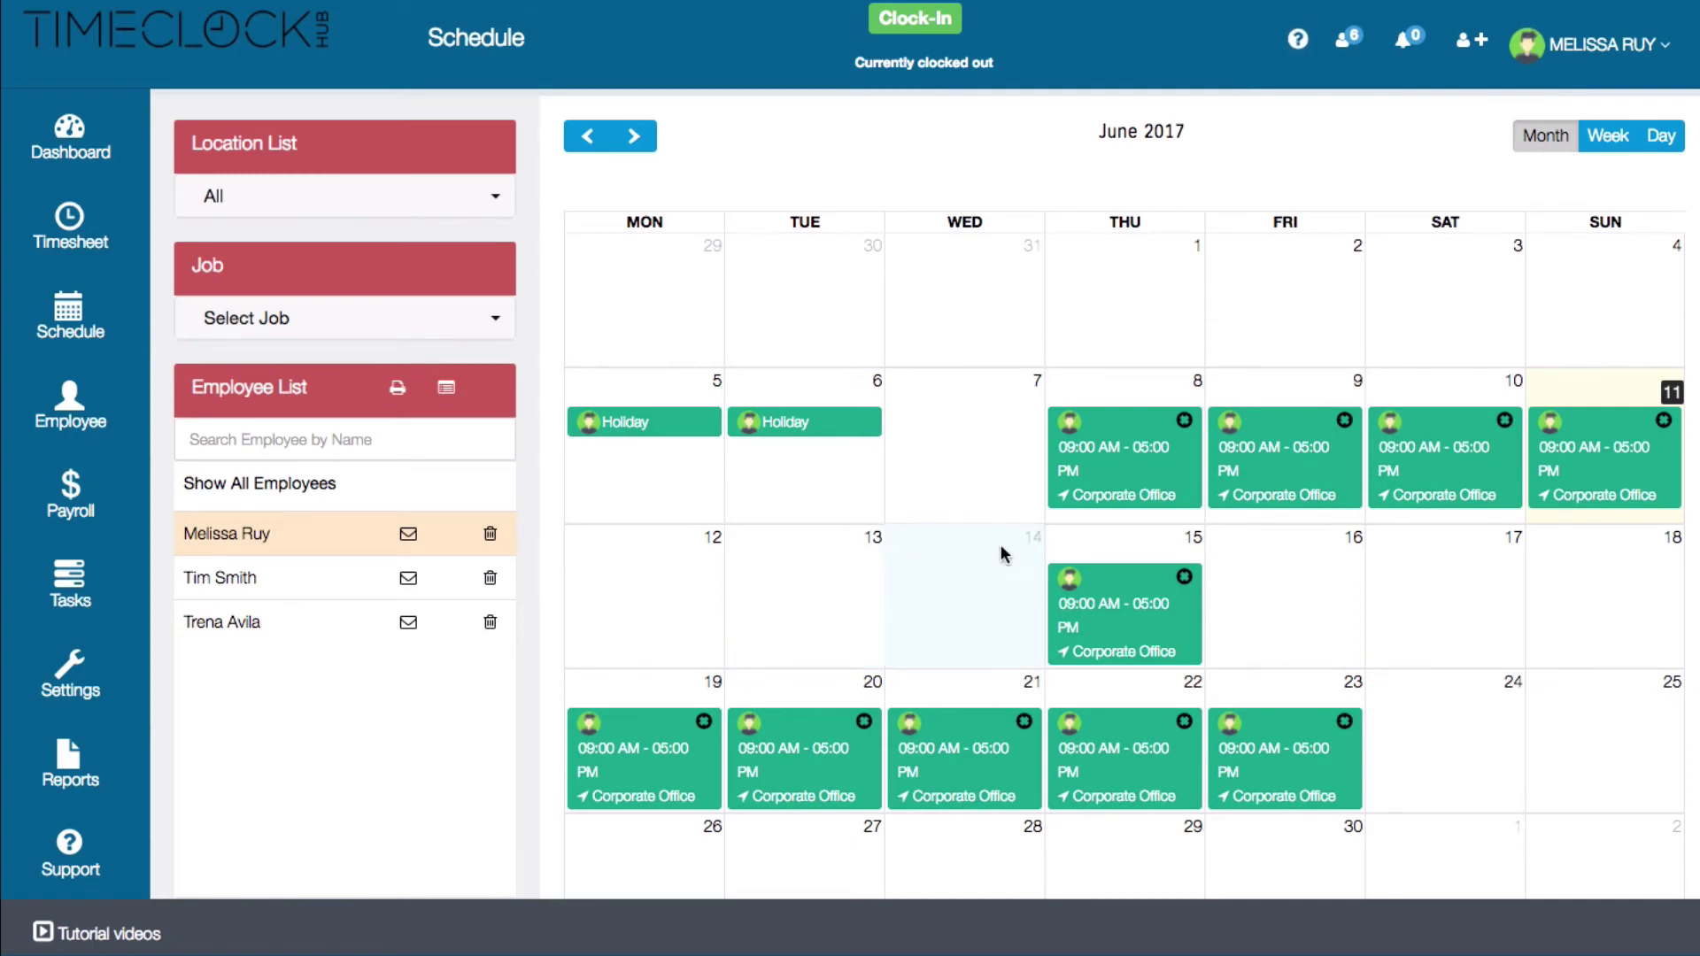
pyautogui.click(990, 474)
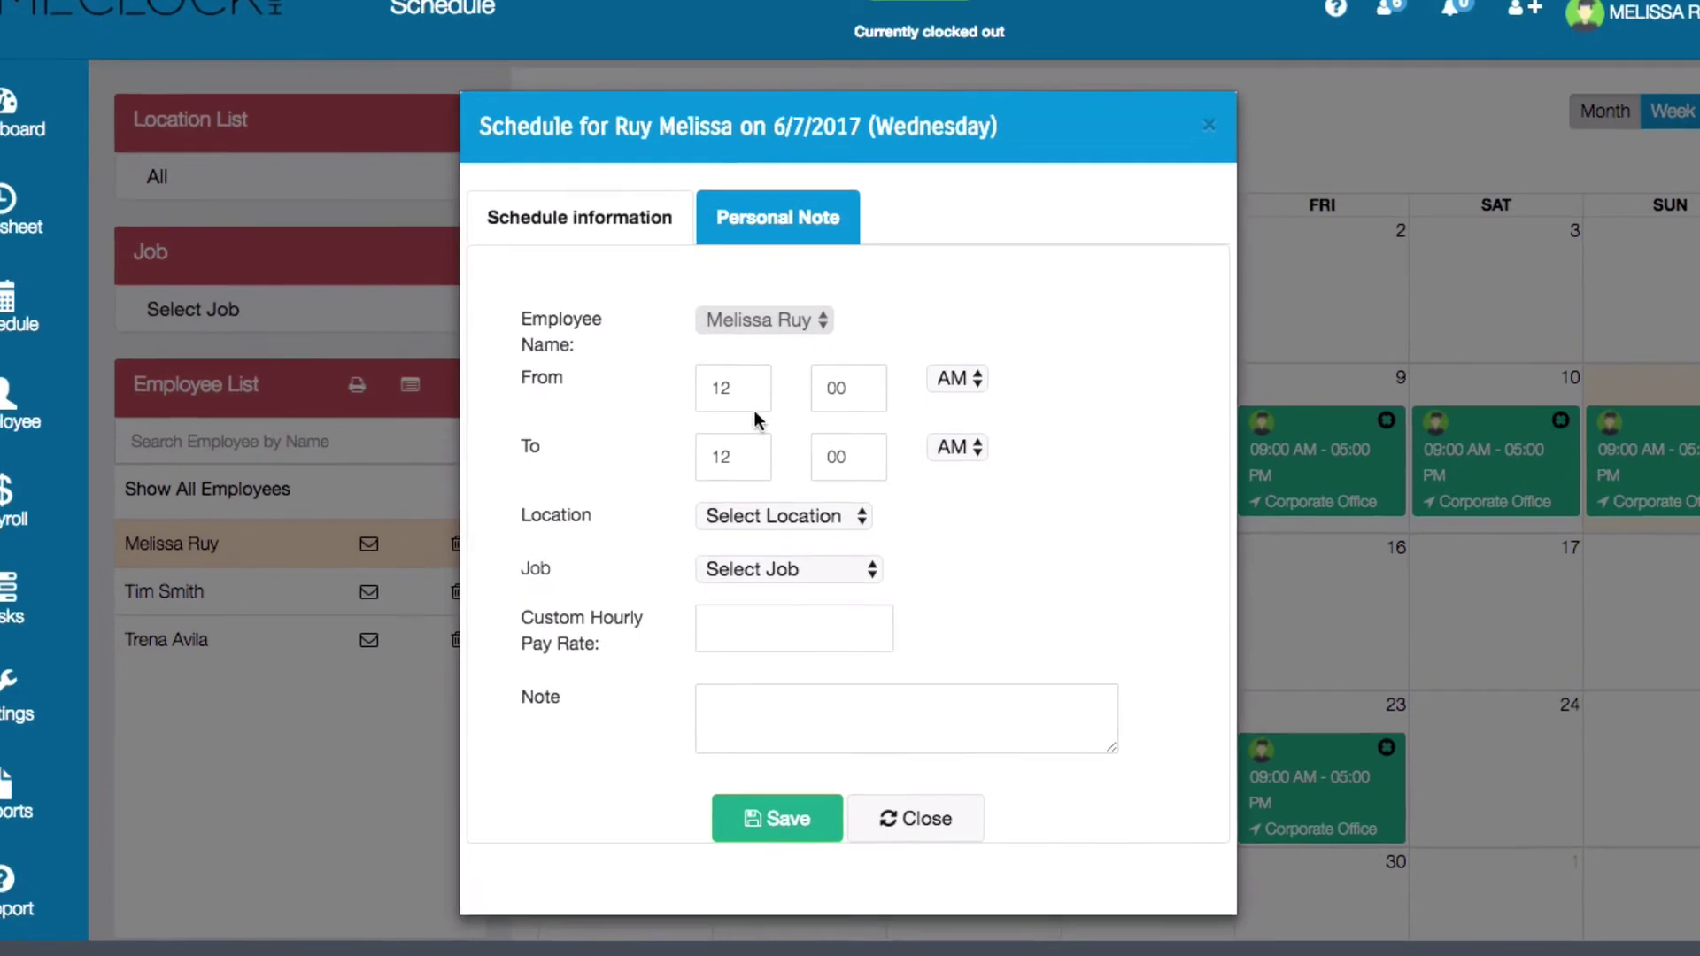
# Set the new June 7 shift's hours to 09:00 AM–05:00 PM.
pyautogui.doubleClick(709, 384)
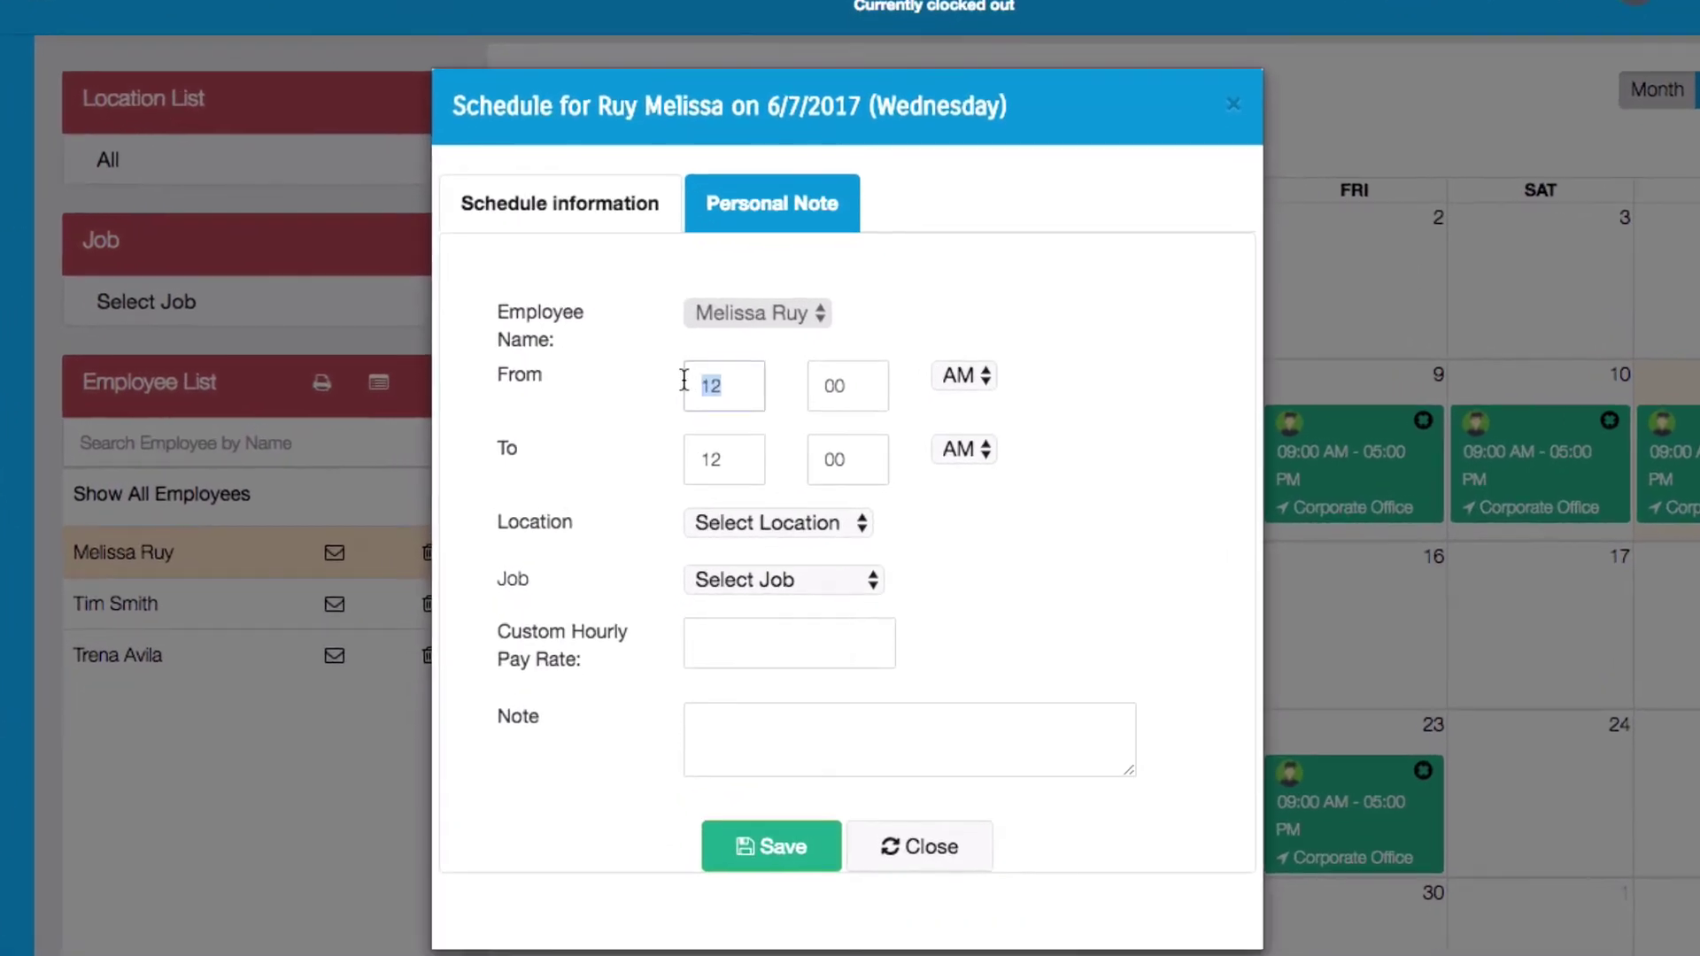
pyautogui.write('9')
pyautogui.doubleClick(686, 458)
pyautogui.write('5')
pyautogui.click(978, 449)
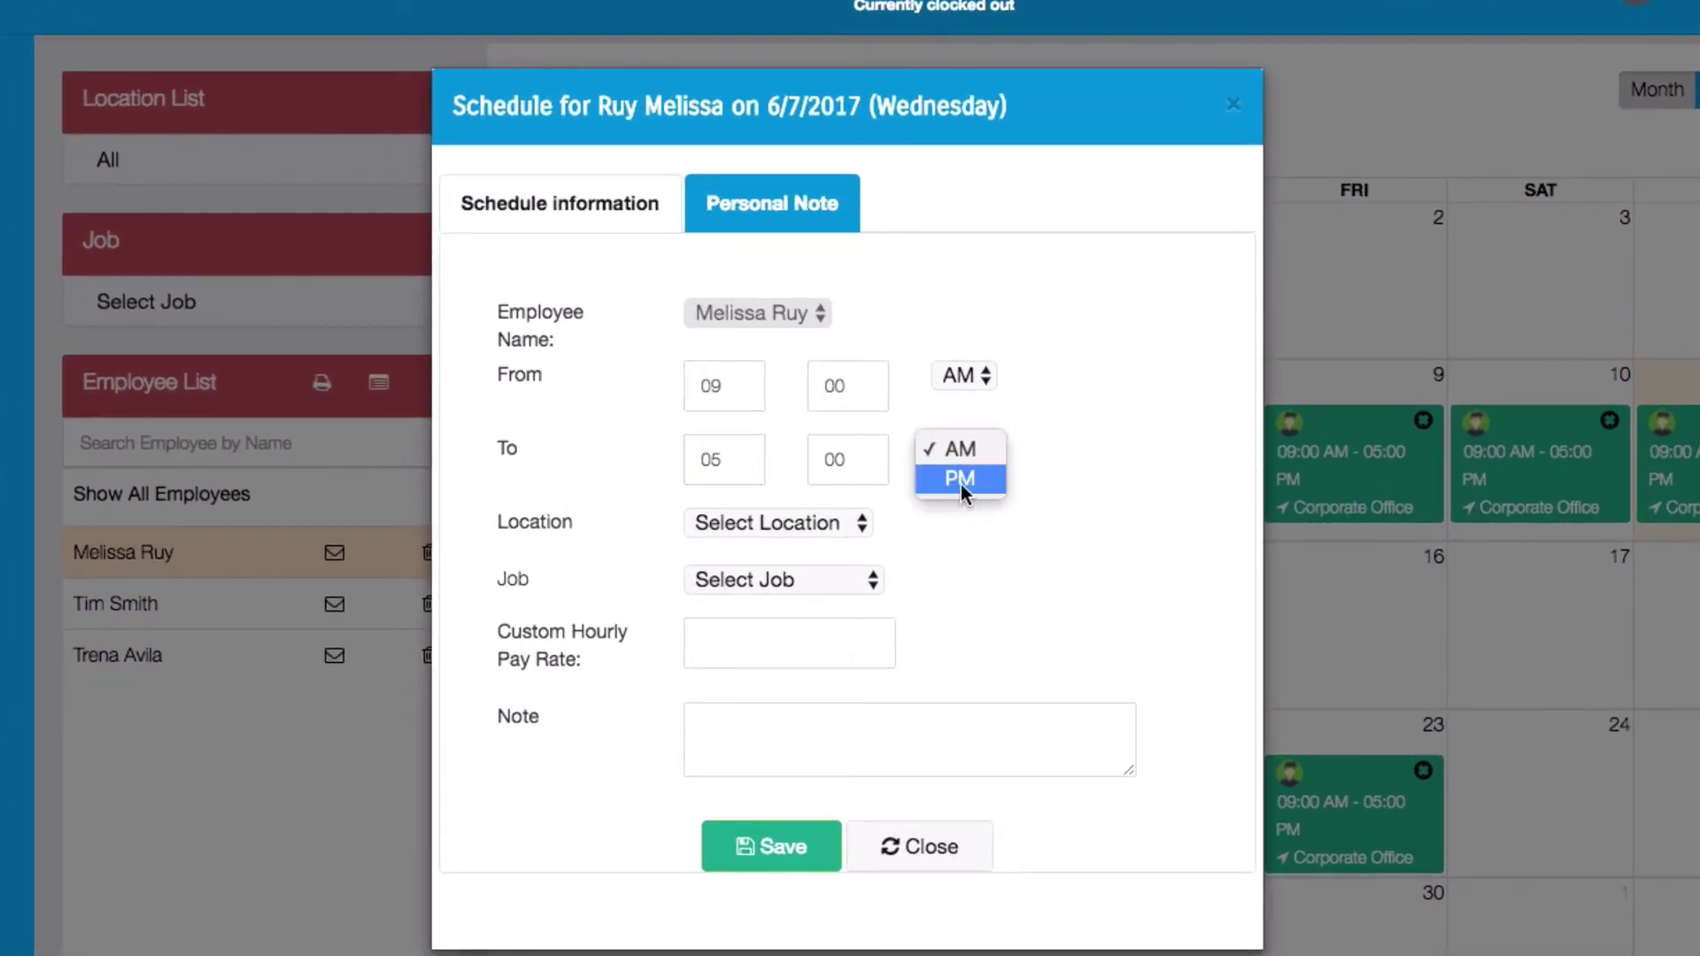
pyautogui.click(873, 530)
# Set location Corporate Office, job Customer Service and pay rate 0, then save the shift.
pyautogui.click(855, 523)
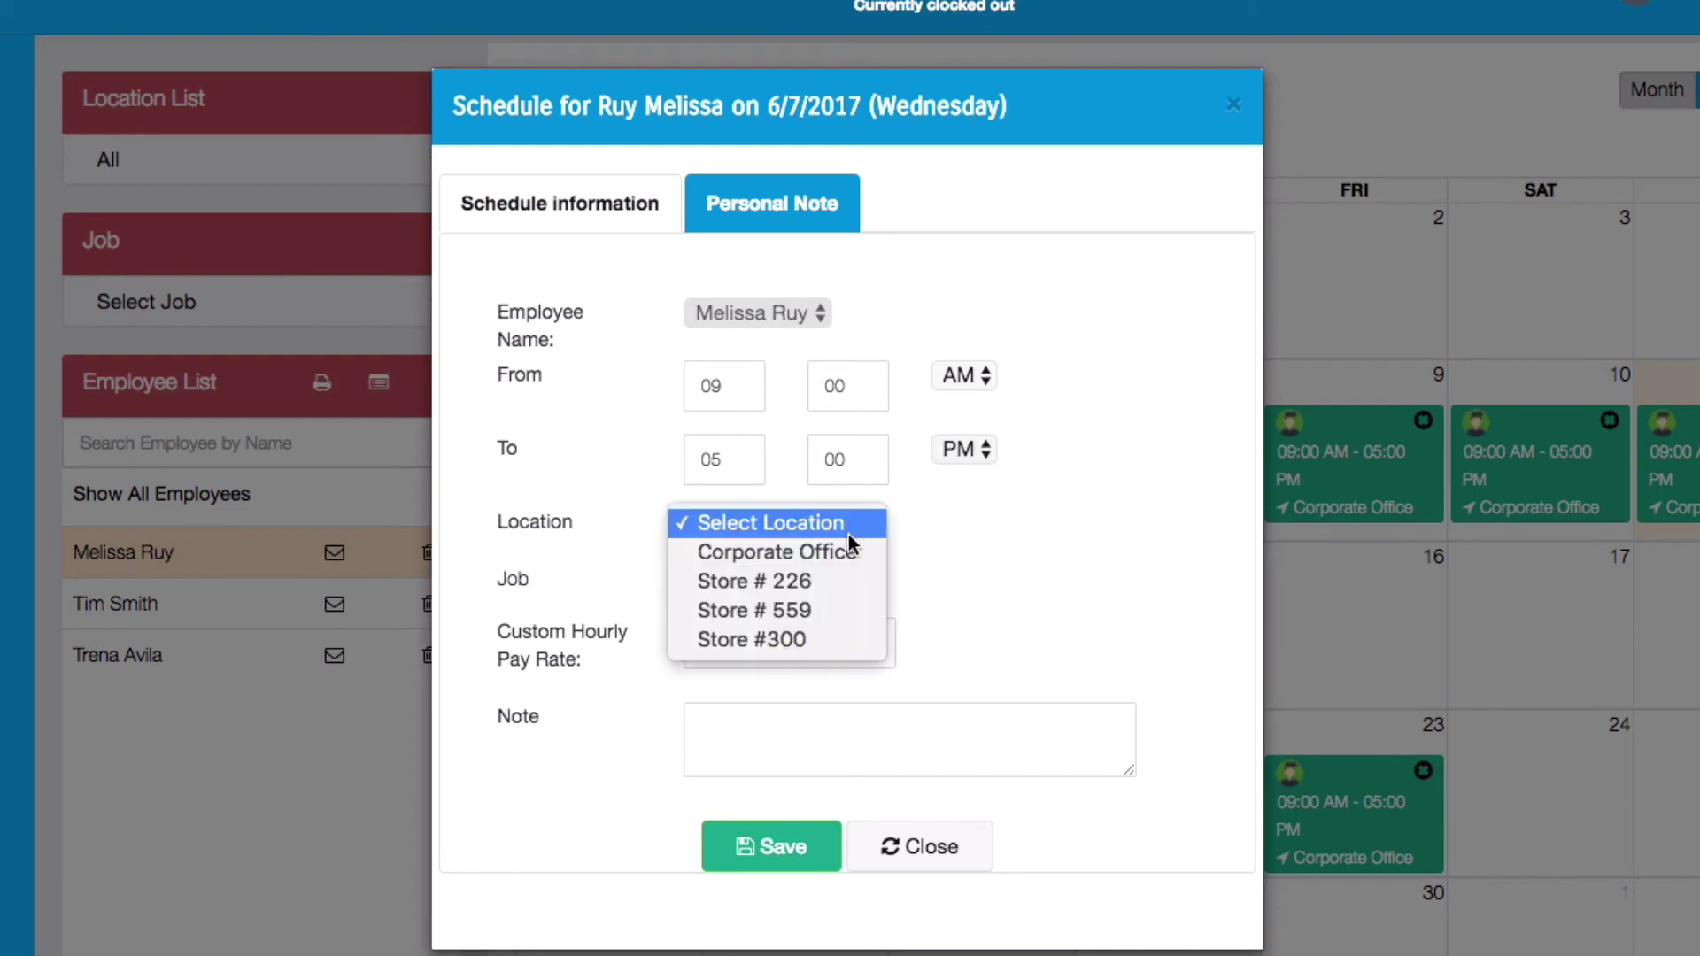
pyautogui.click(841, 560)
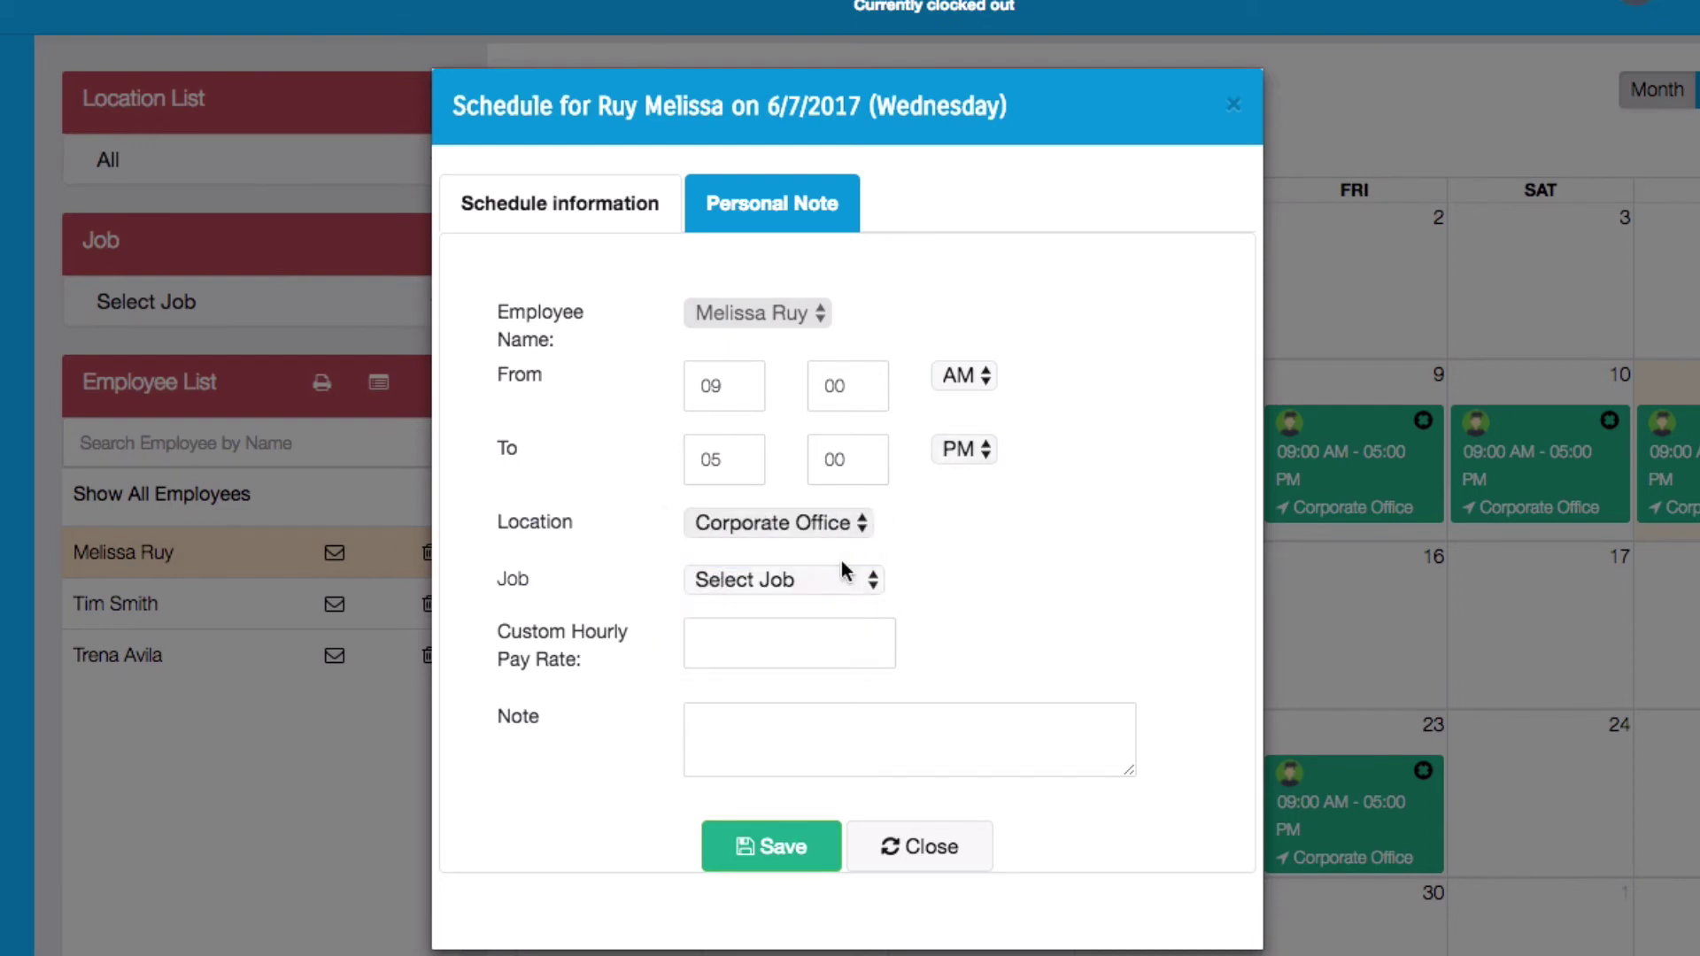
pyautogui.click(843, 577)
pyautogui.click(847, 704)
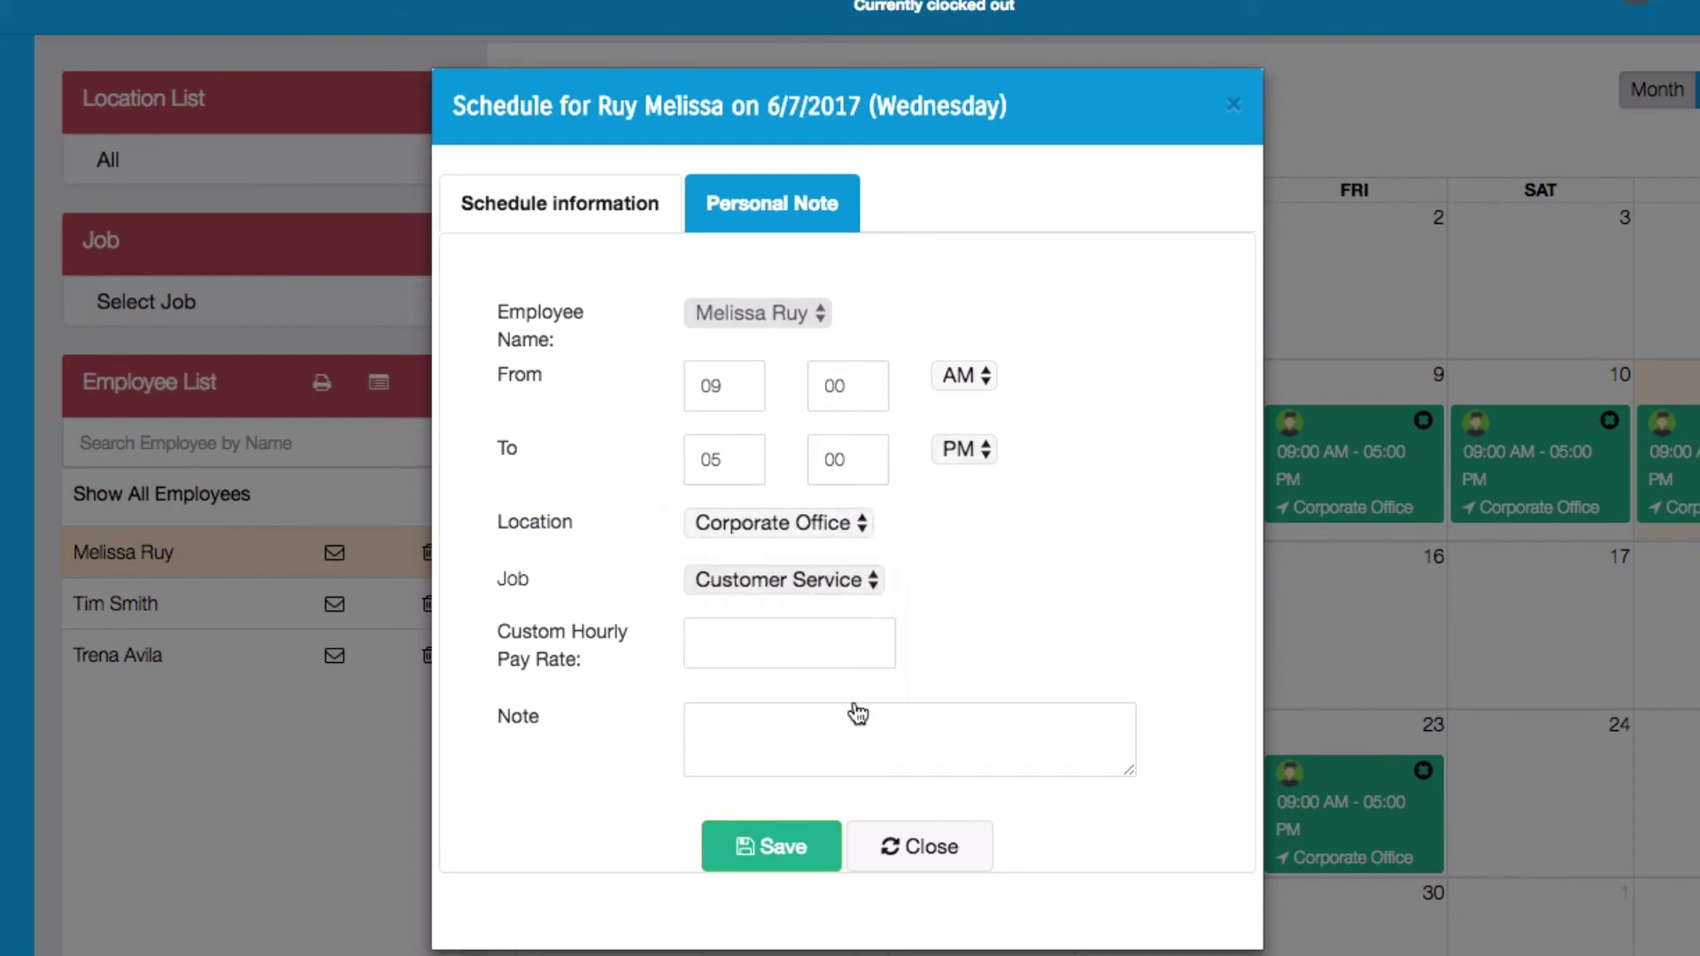
pyautogui.click(859, 645)
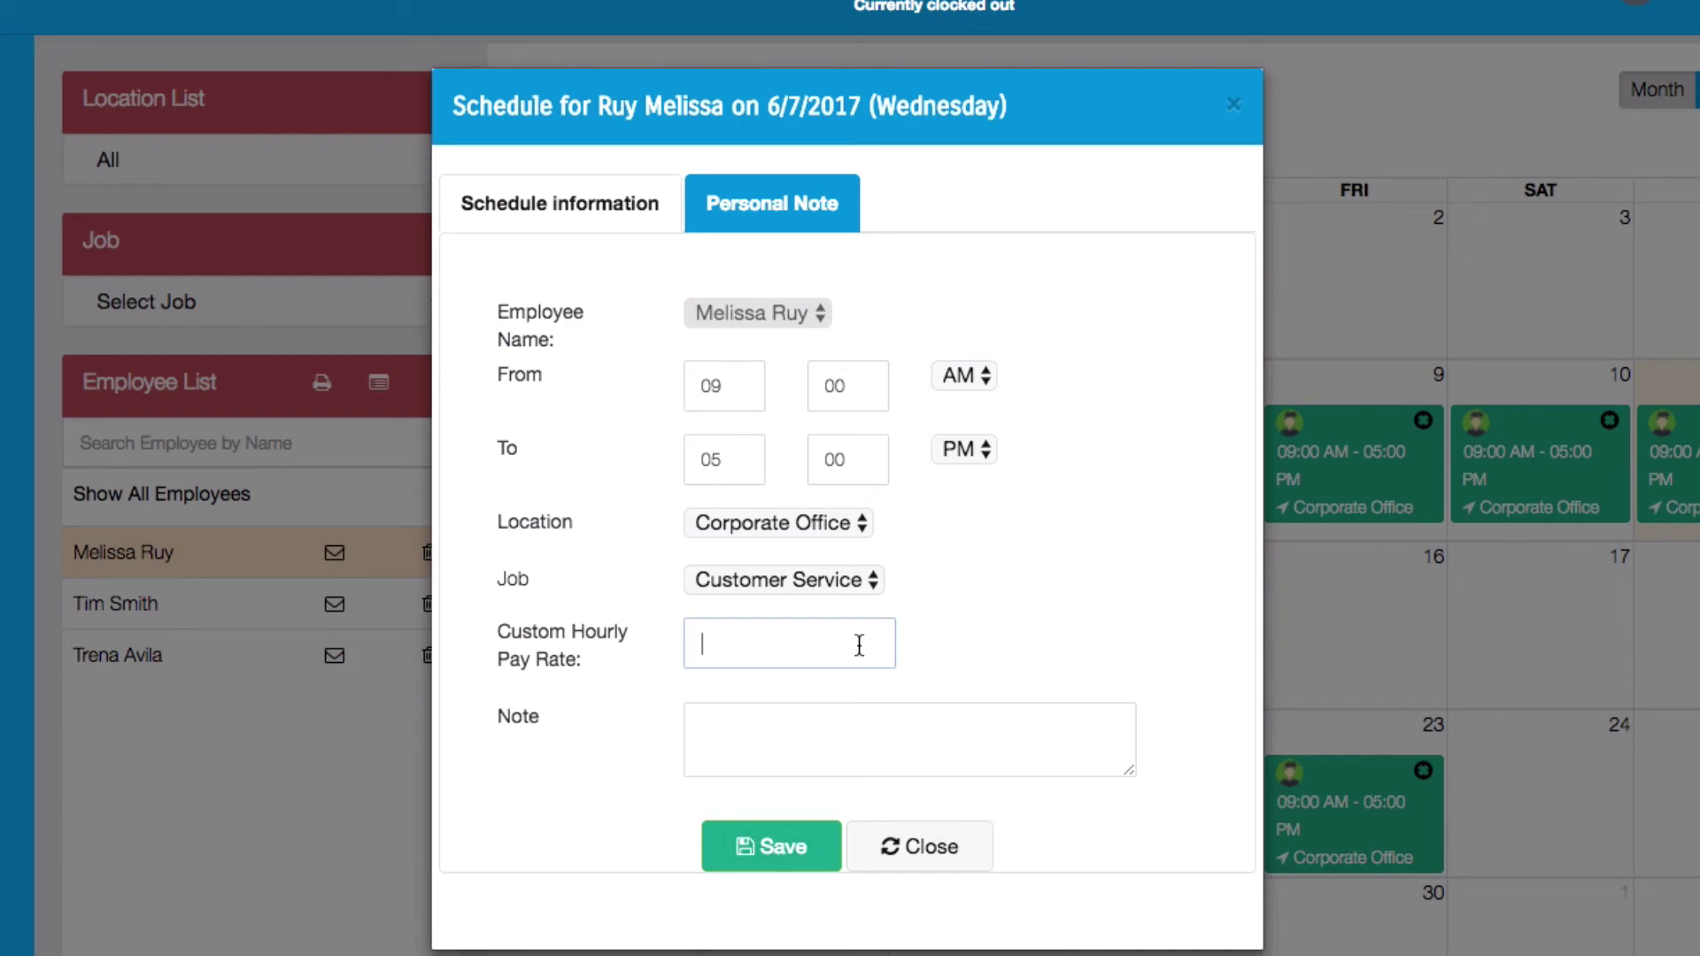
pyautogui.write('0')
pyautogui.click(868, 751)
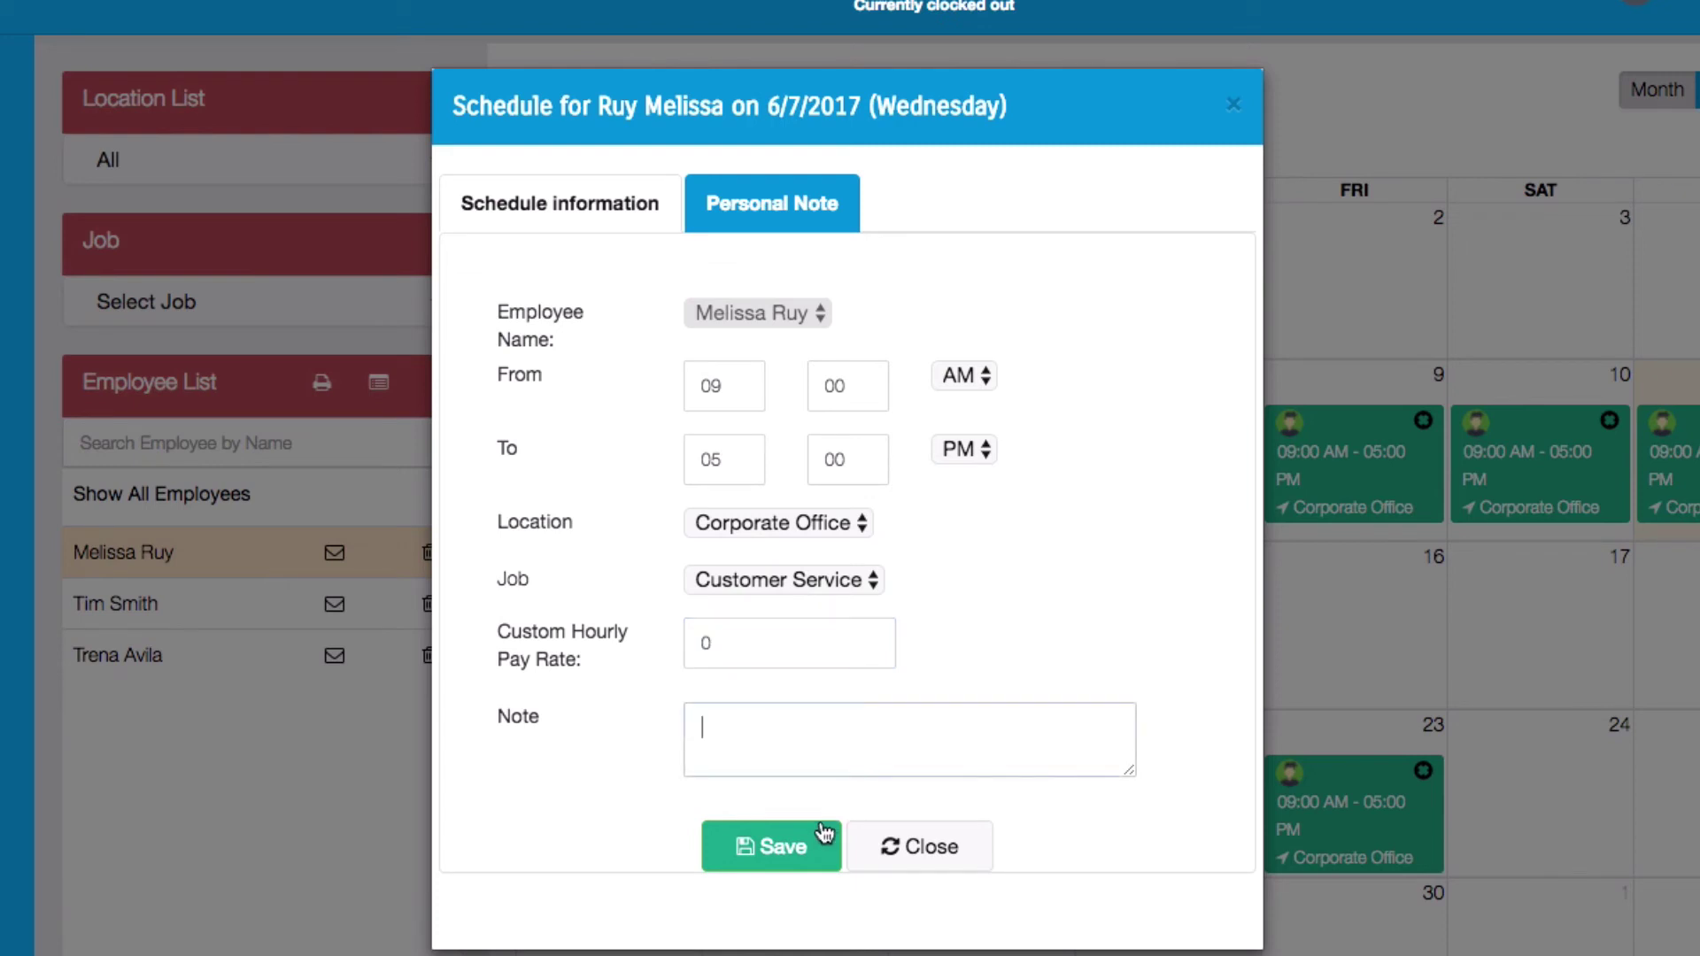
pyautogui.click(797, 855)
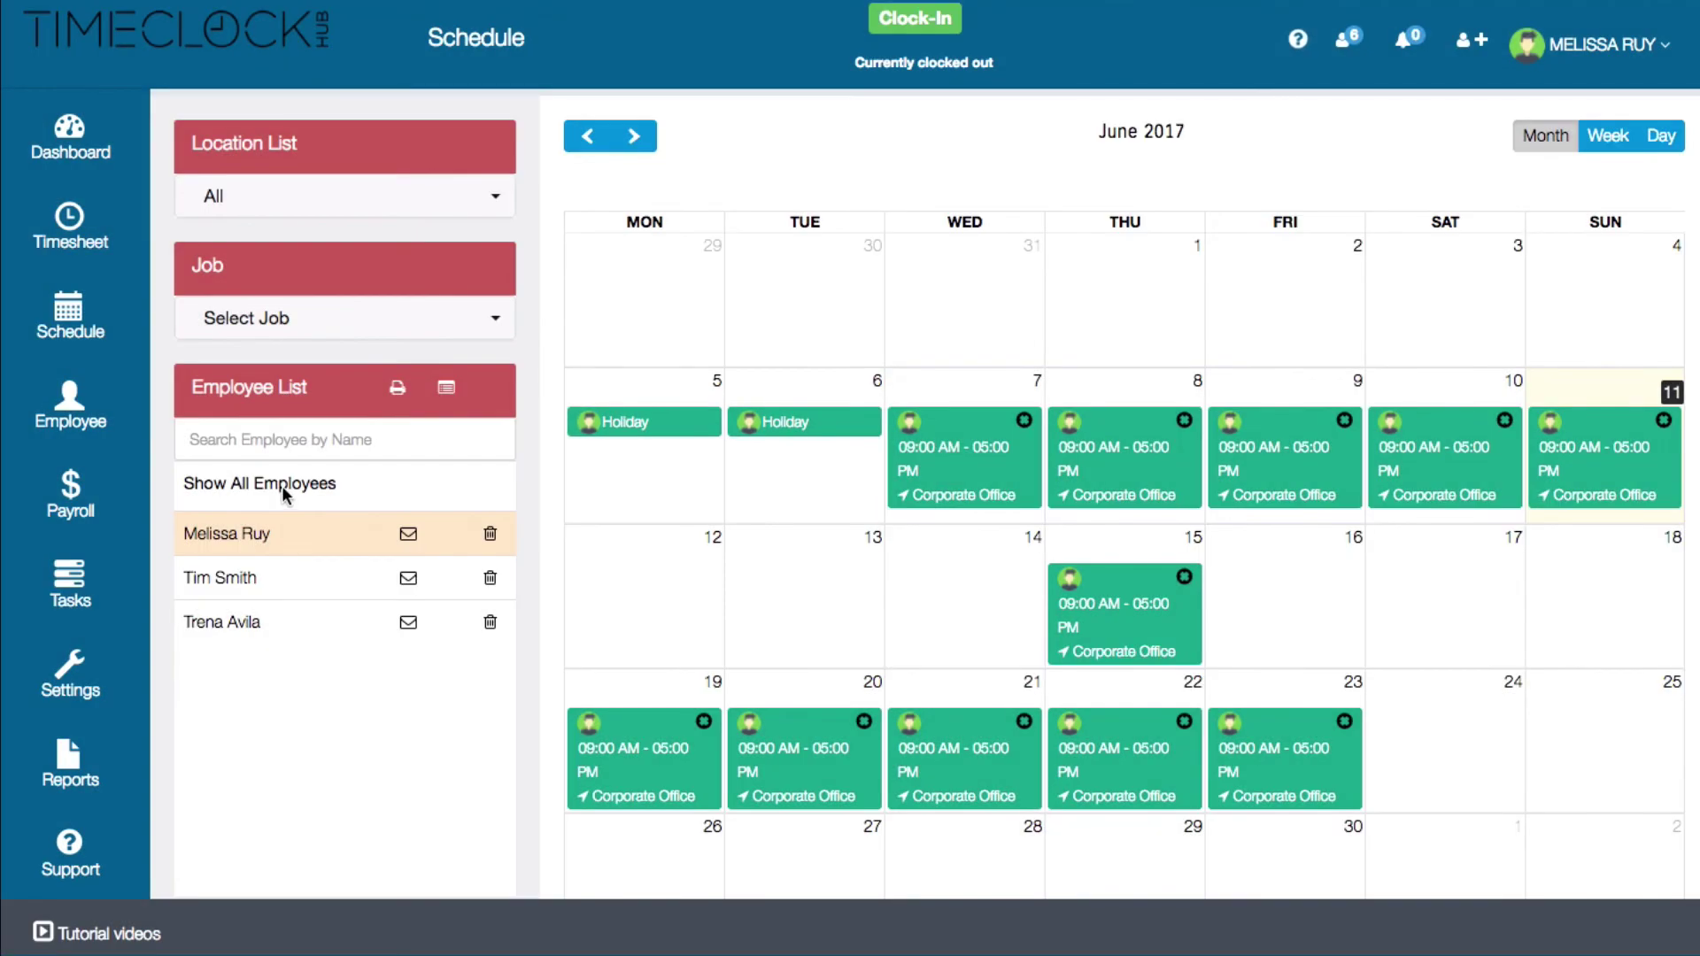
# Display every employee's shifts and generate the June 2017 Monthly Schedule Report.
pyautogui.click(282, 489)
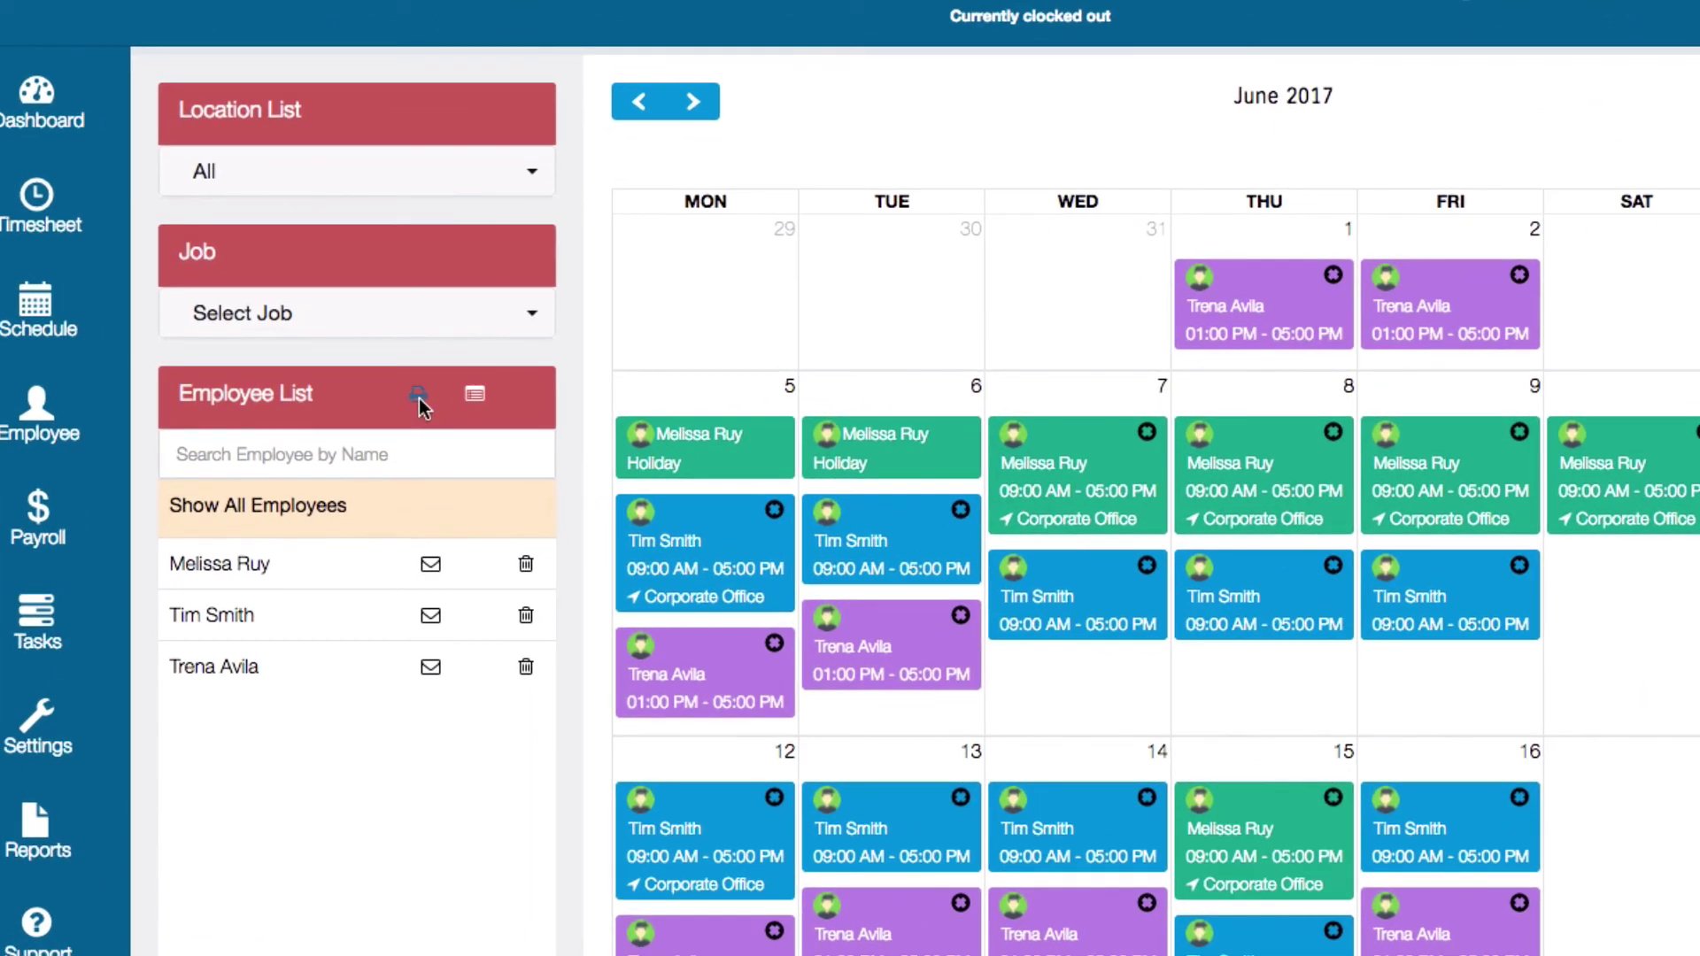
pyautogui.click(420, 400)
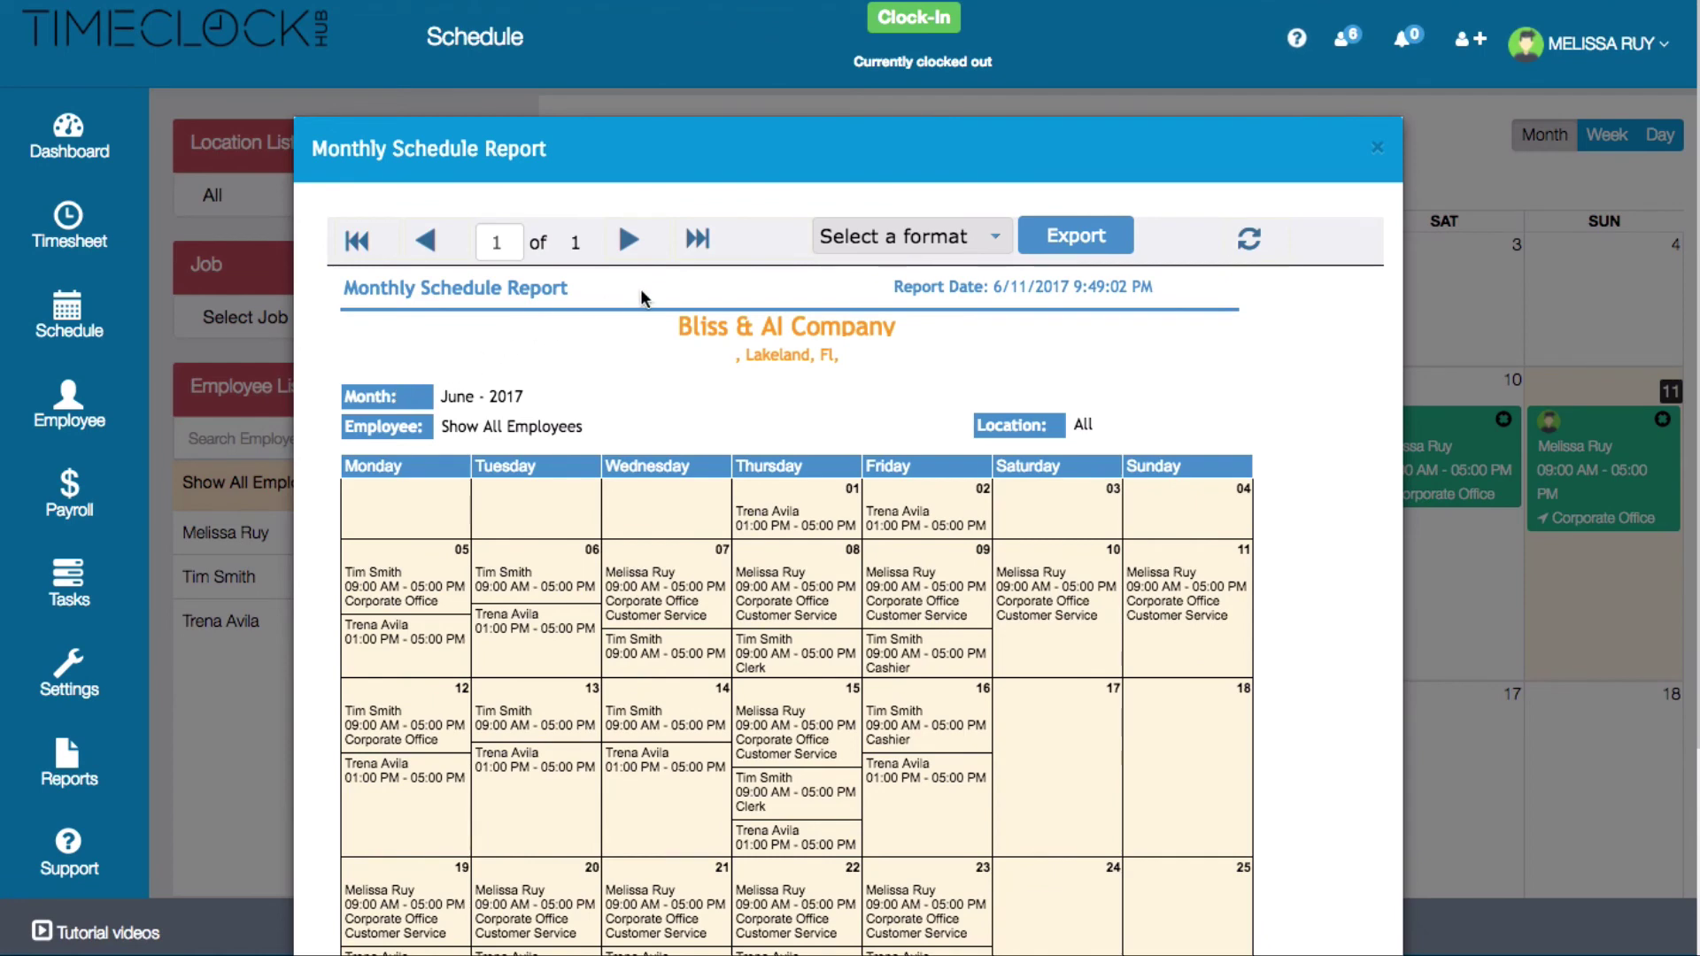
# Export the June 2017 monthly schedule report as RPT_MonthlySchedules.pdf.
pyautogui.click(968, 236)
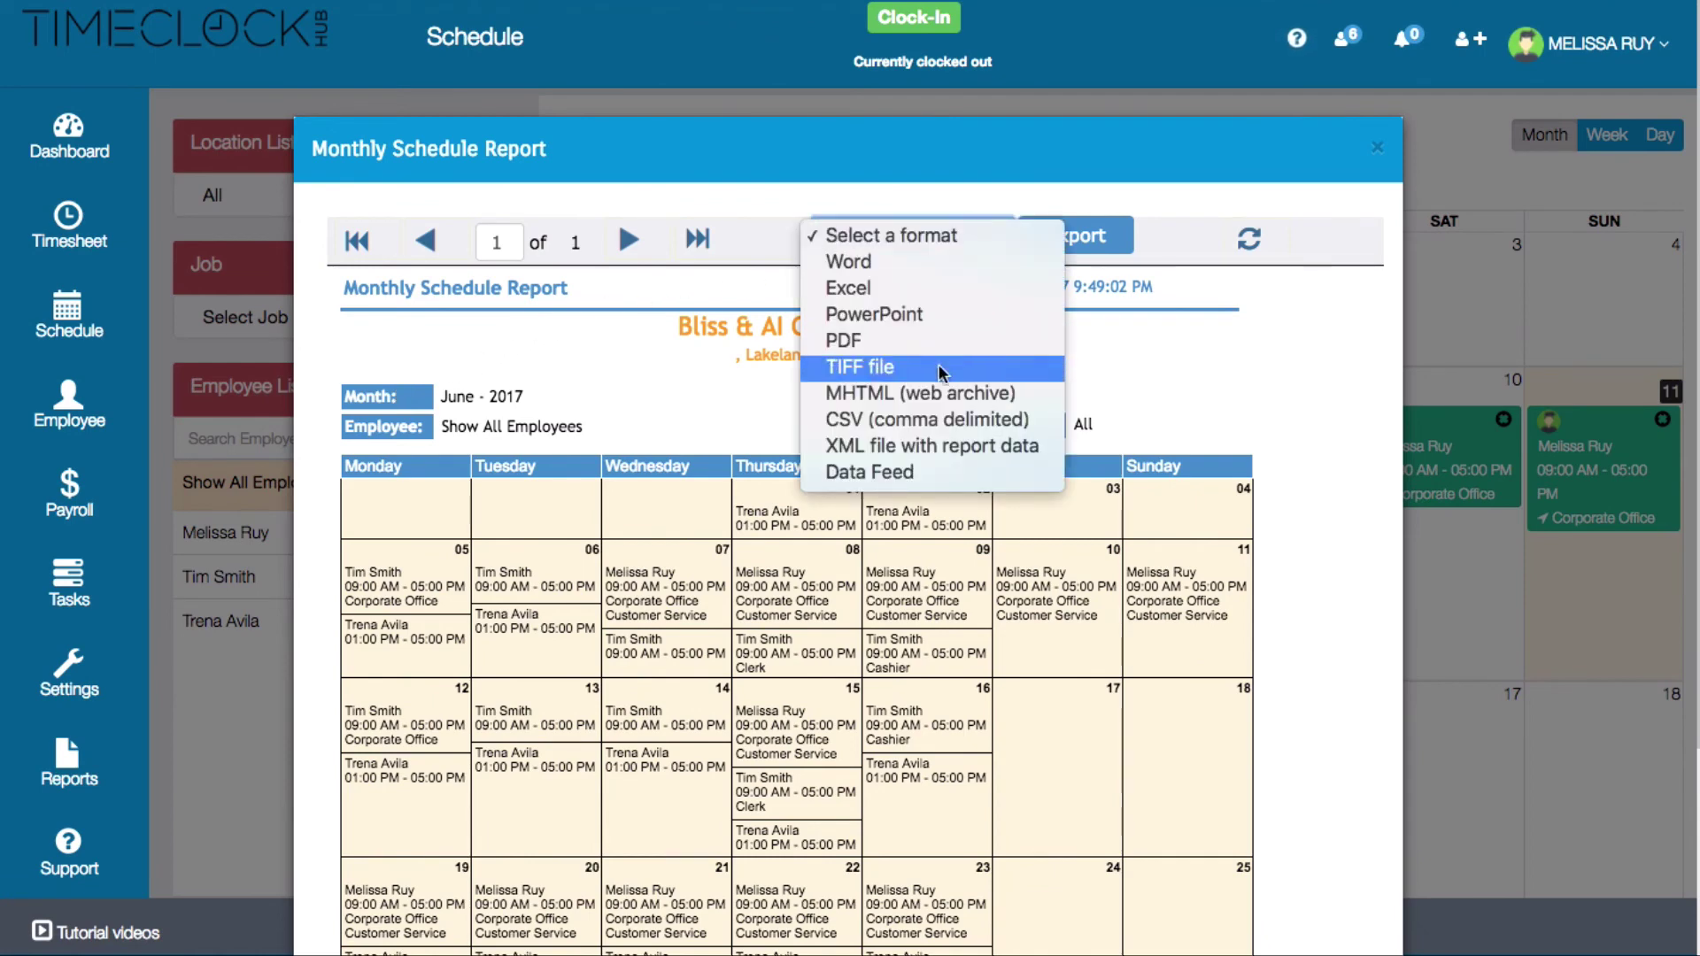
pyautogui.click(932, 340)
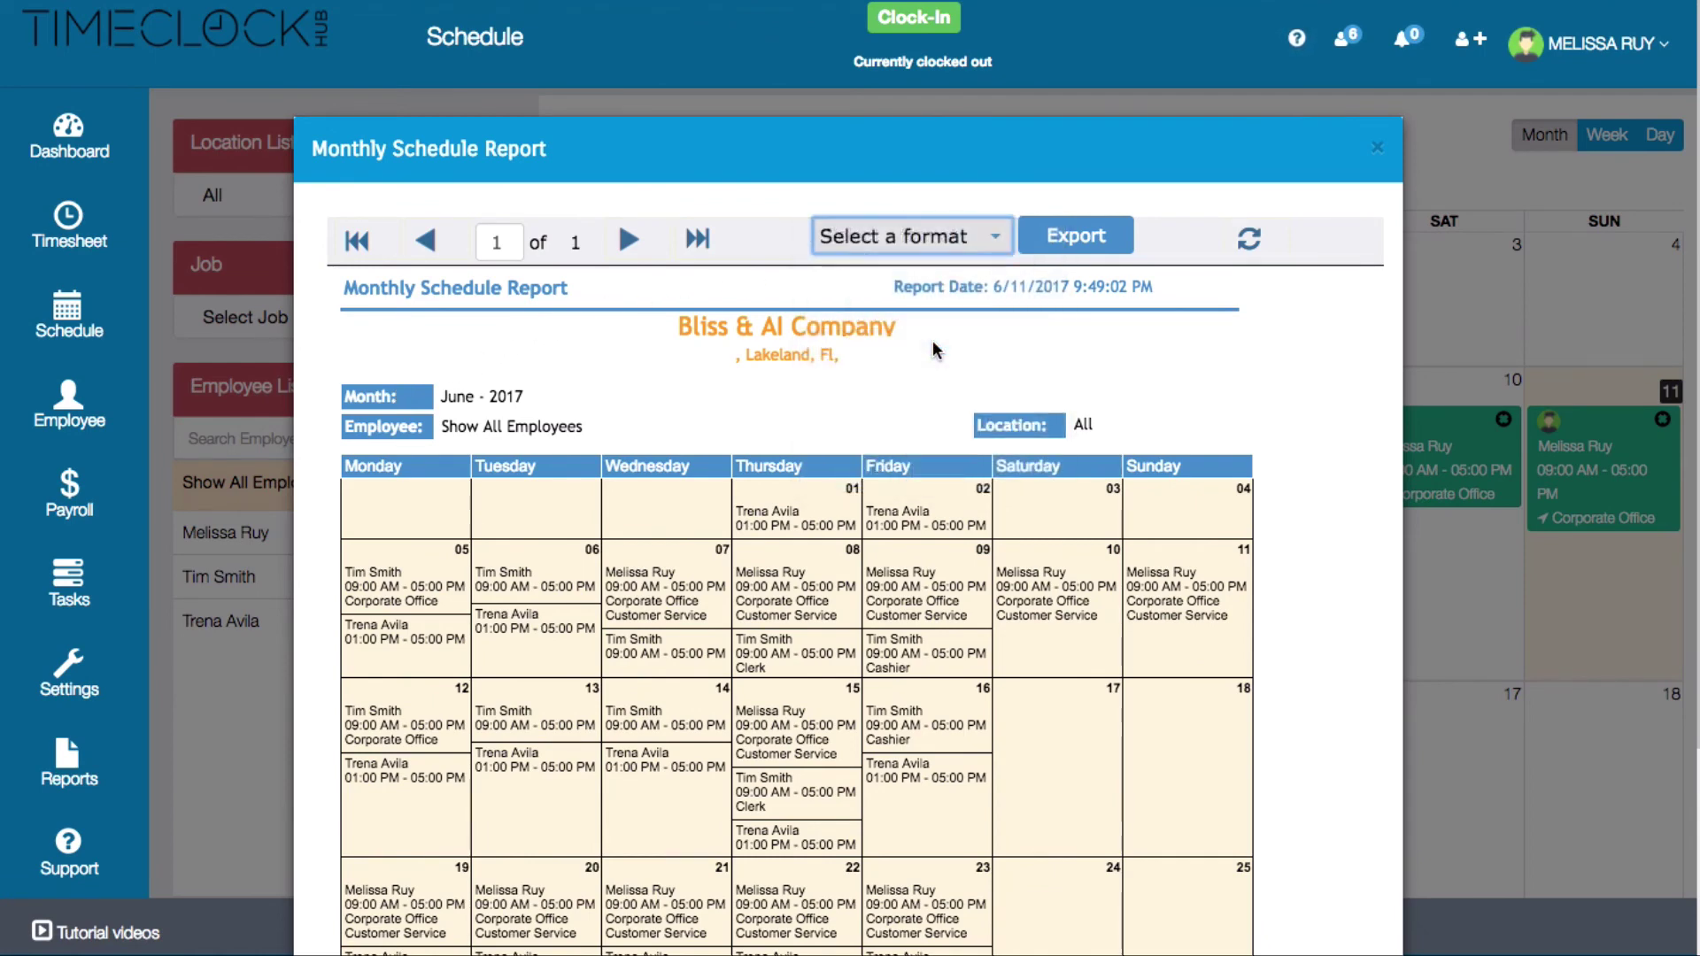
pyautogui.click(1081, 232)
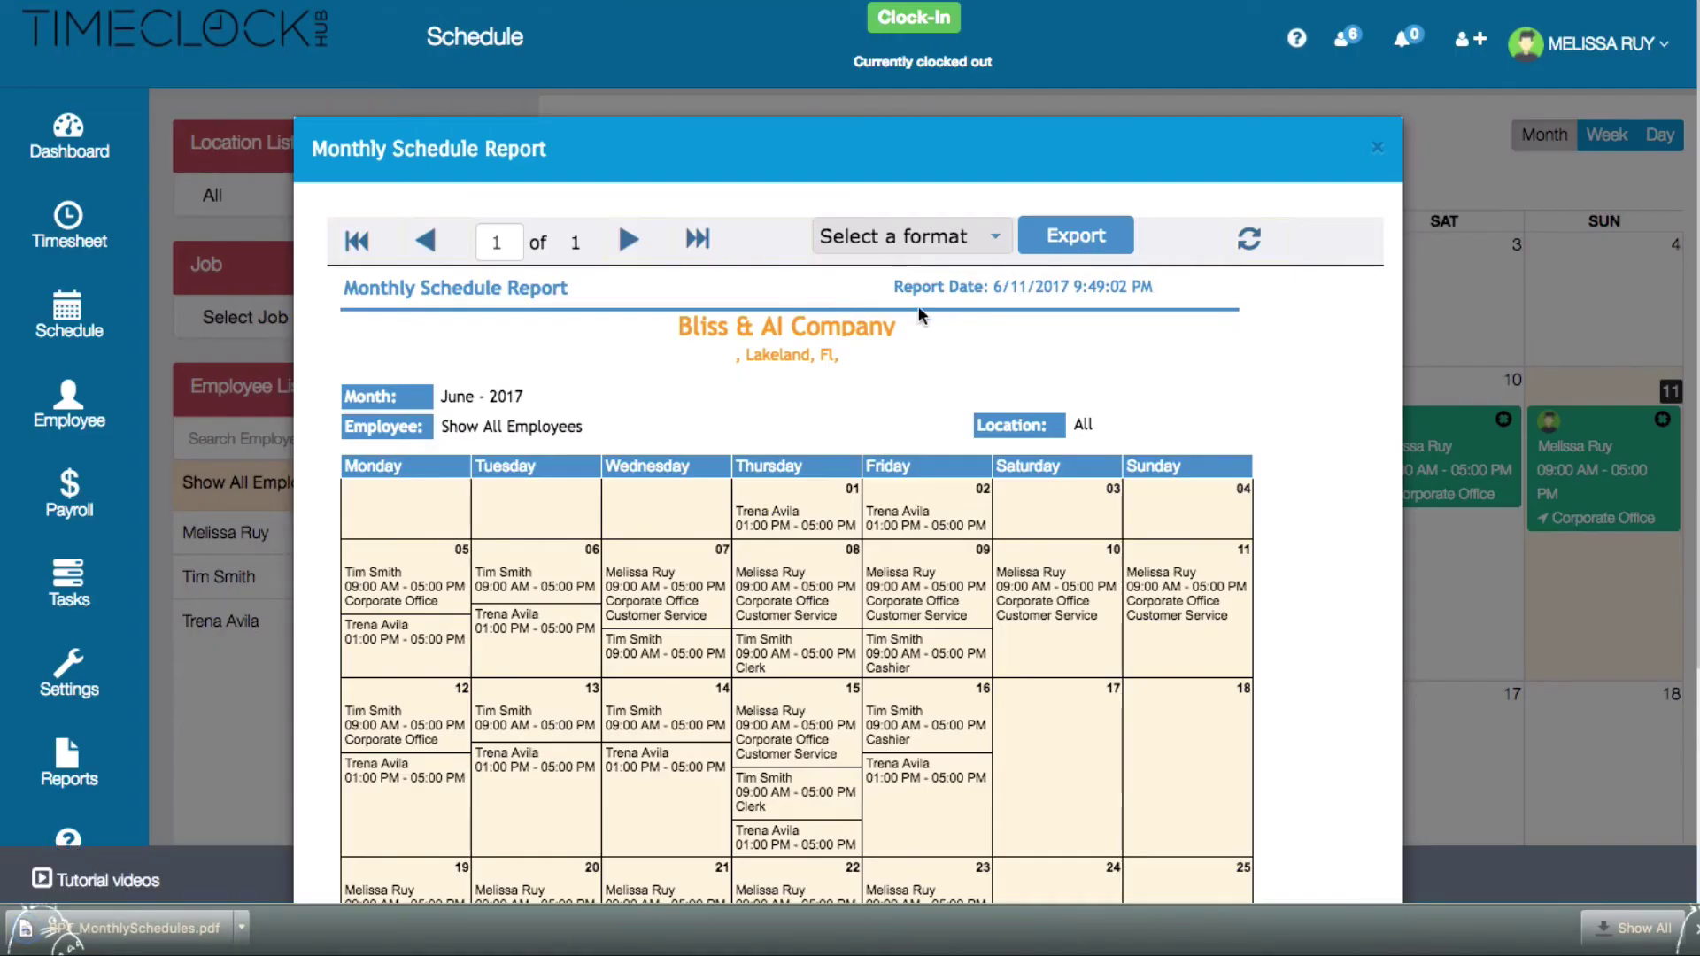
# Review the downloaded monthly schedule PDF, then close the report.
pyautogui.click(139, 944)
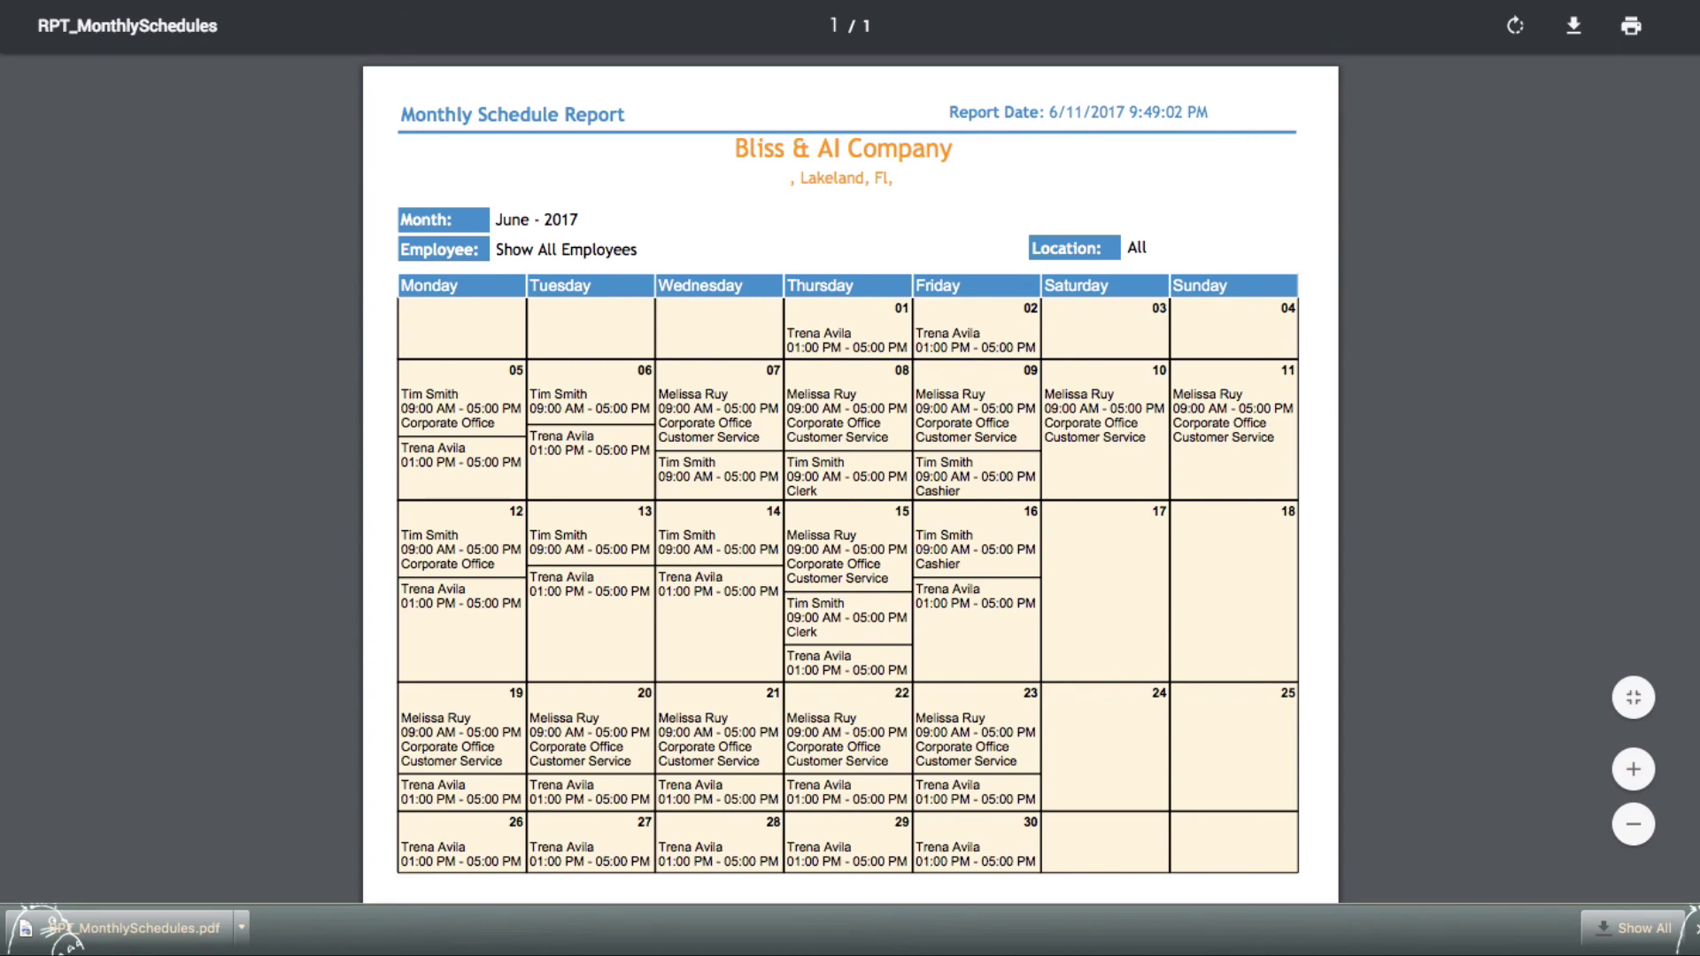
pyautogui.hotkey('ctrl', 'w')
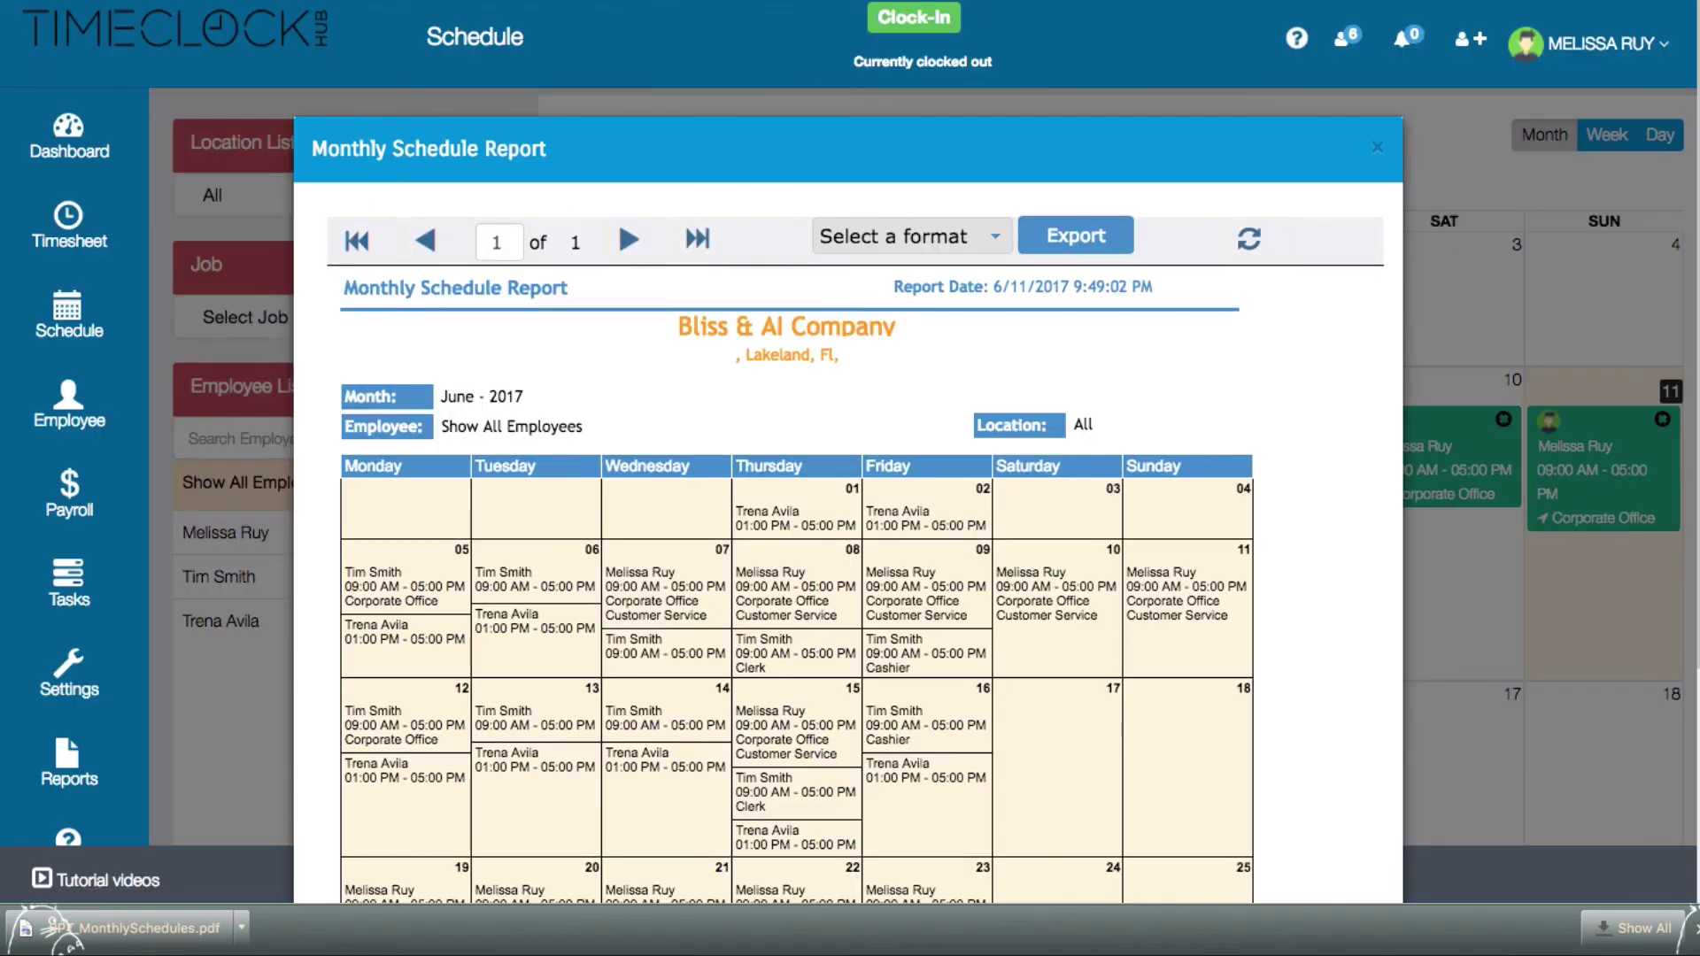
pyautogui.click(1376, 148)
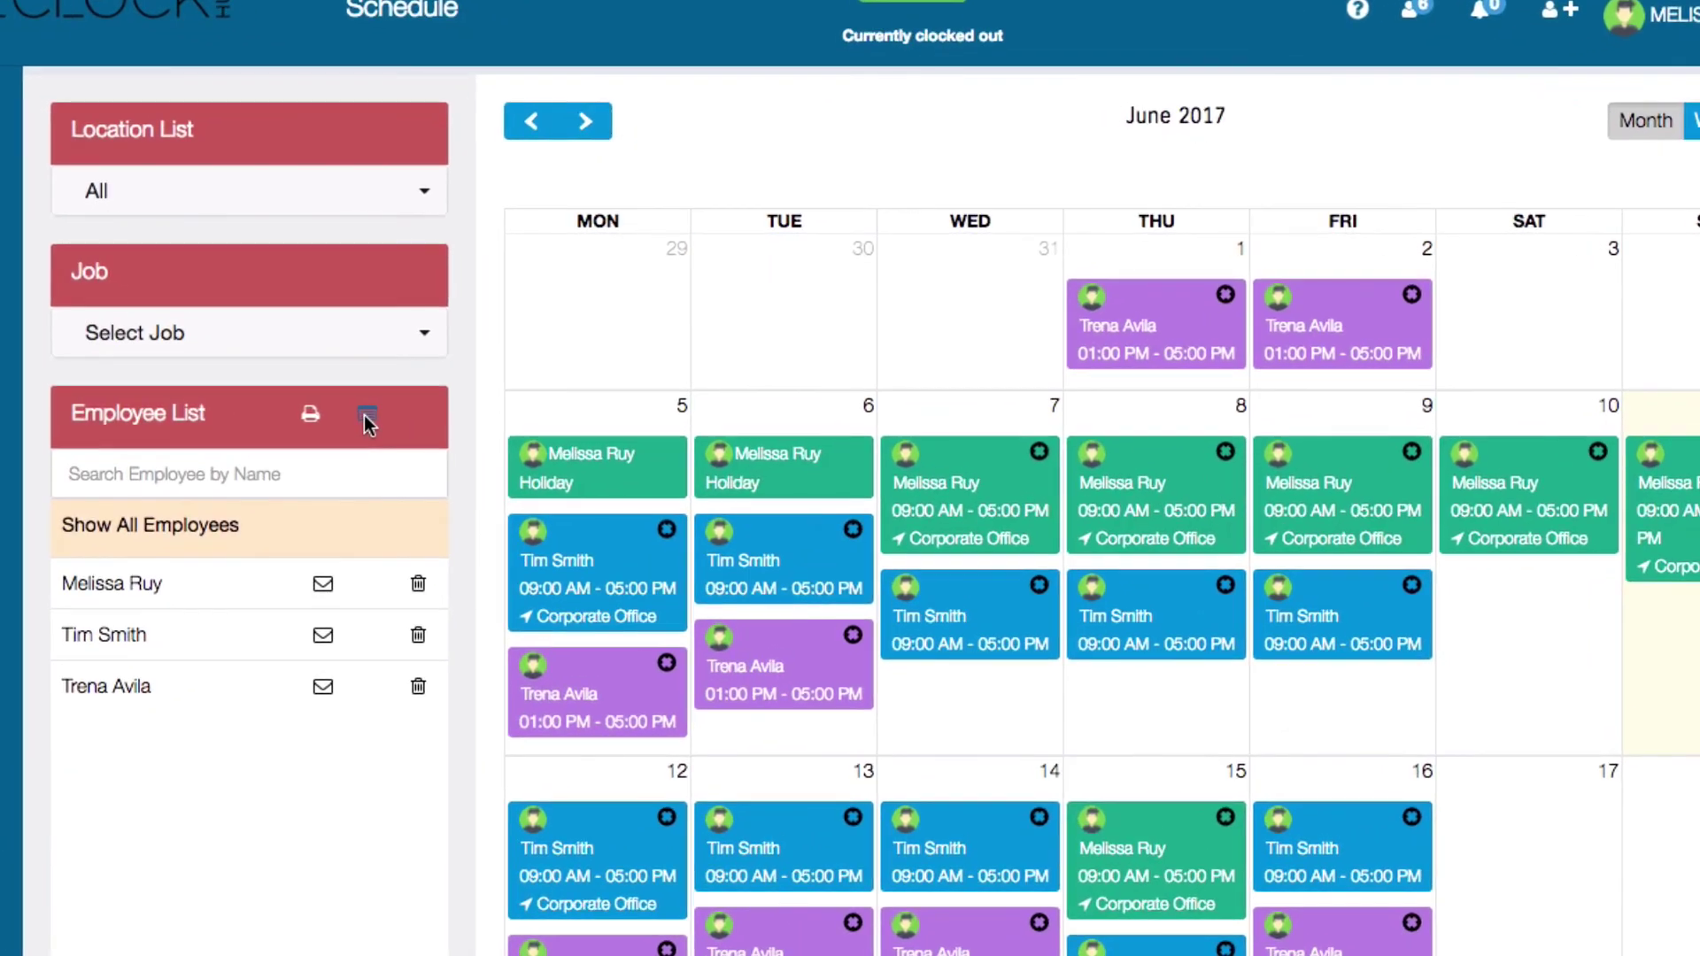
# Export the June 1–July 1, 2017 detailed schedules report as SchedulesDetailed.pdf, then go to the Dashboard.
pyautogui.click(366, 416)
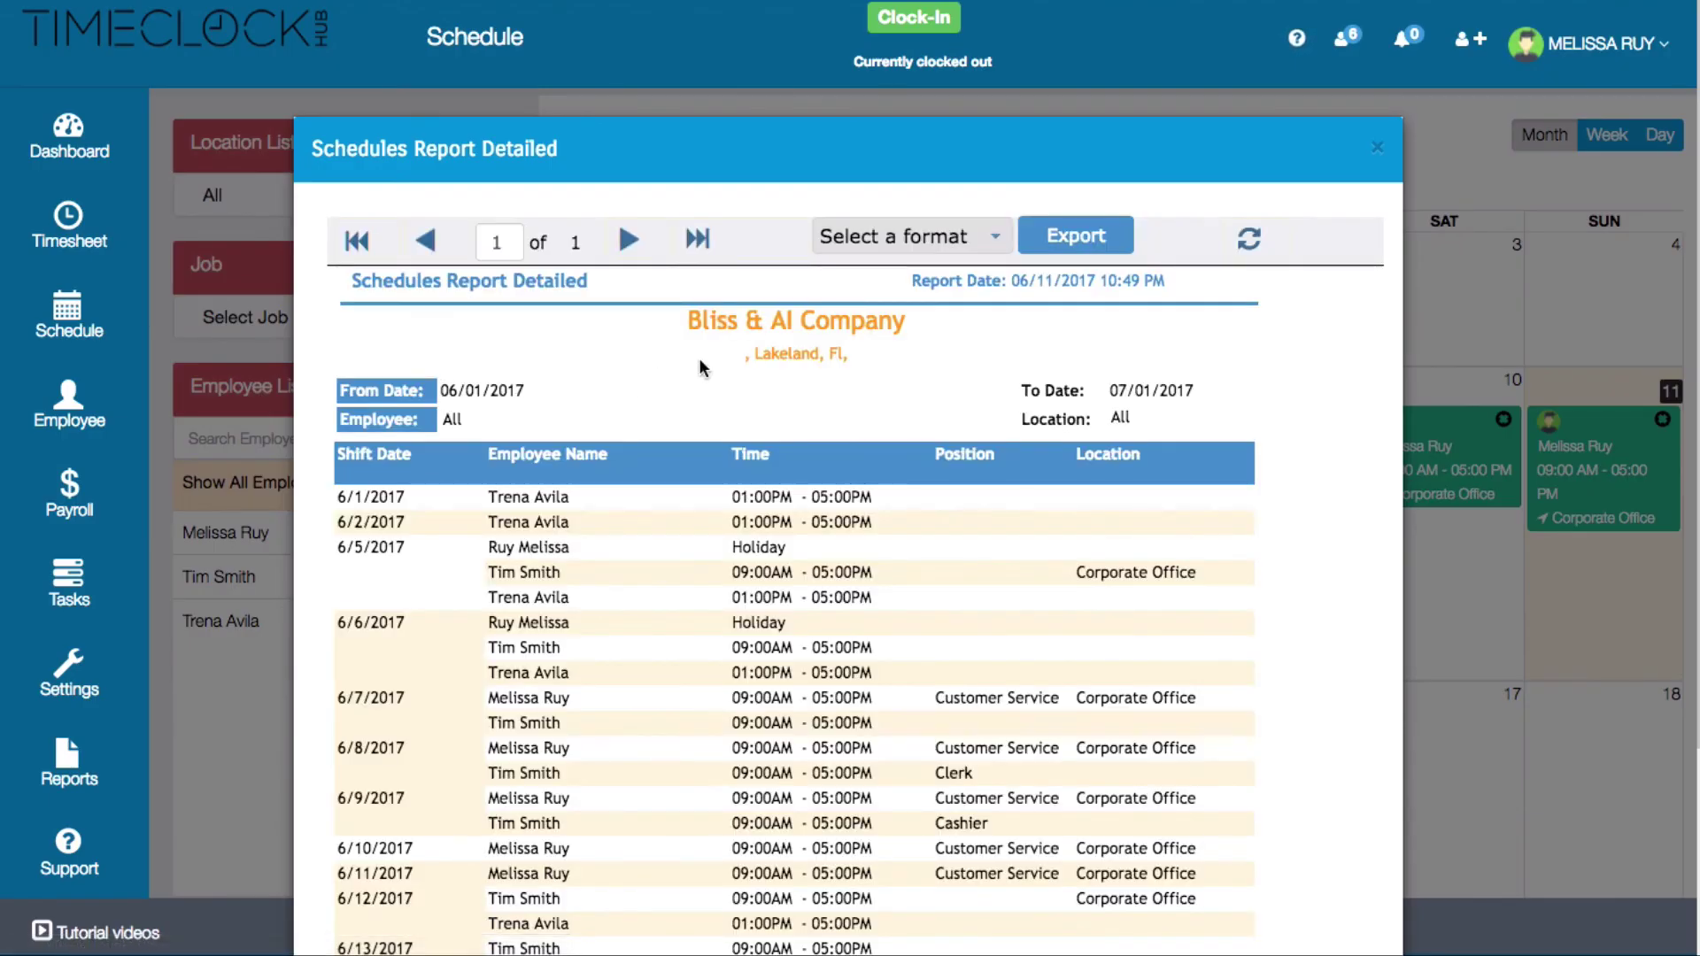
pyautogui.click(960, 236)
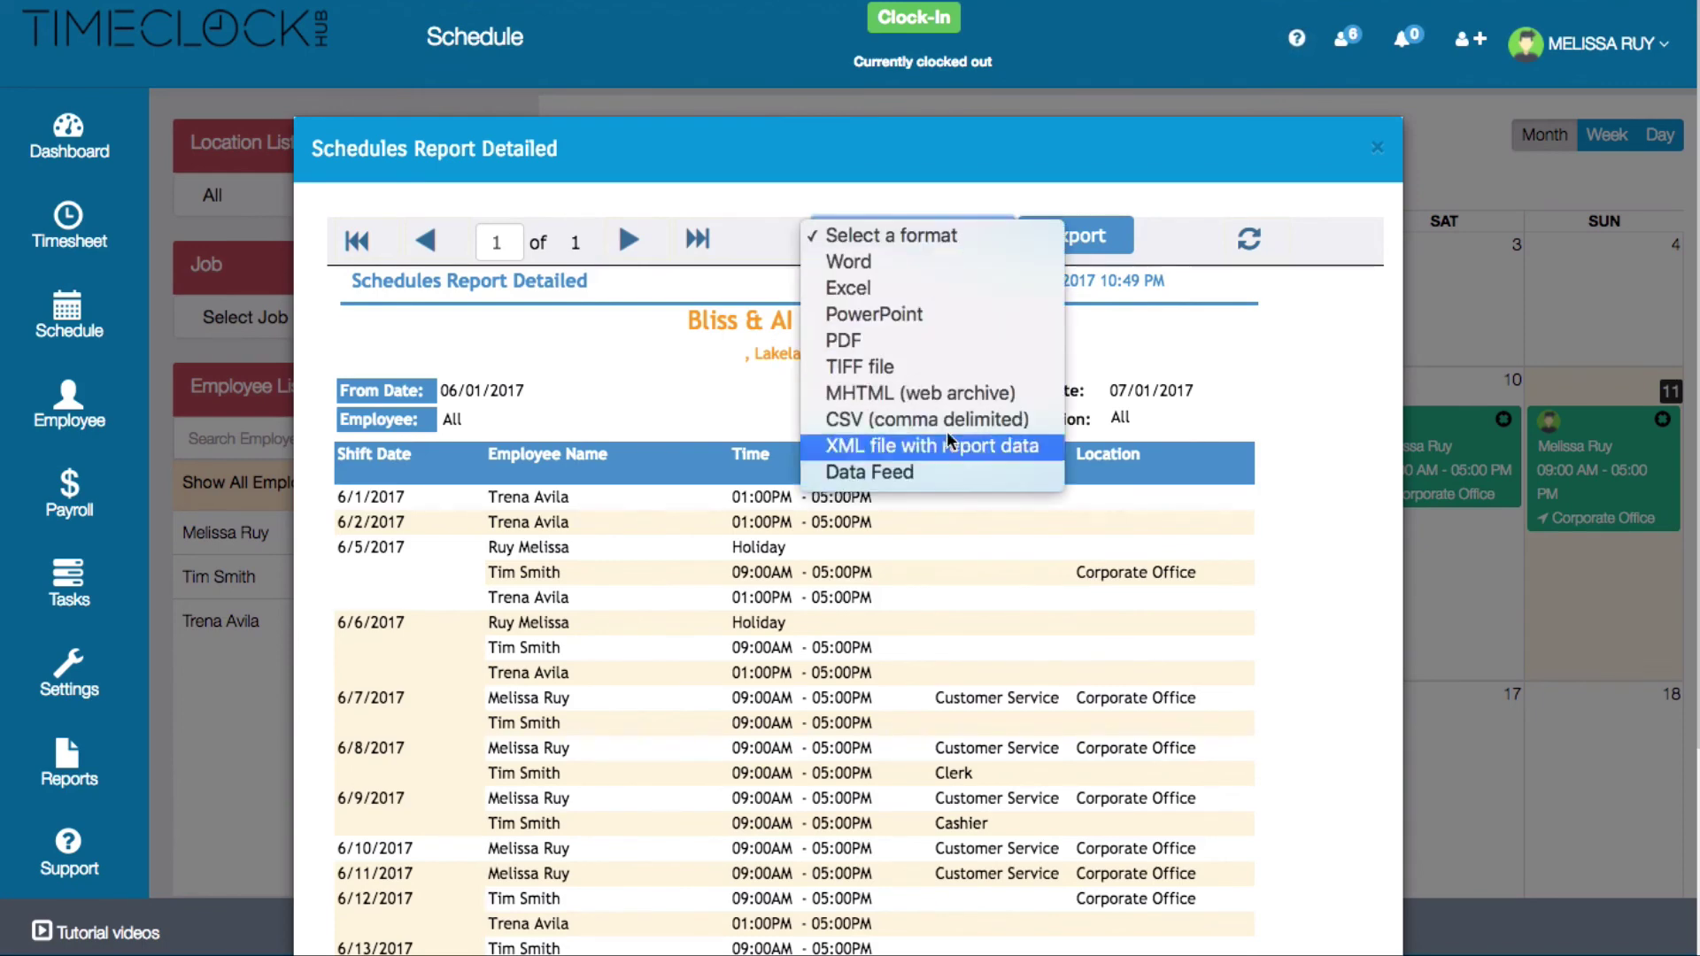
pyautogui.click(951, 340)
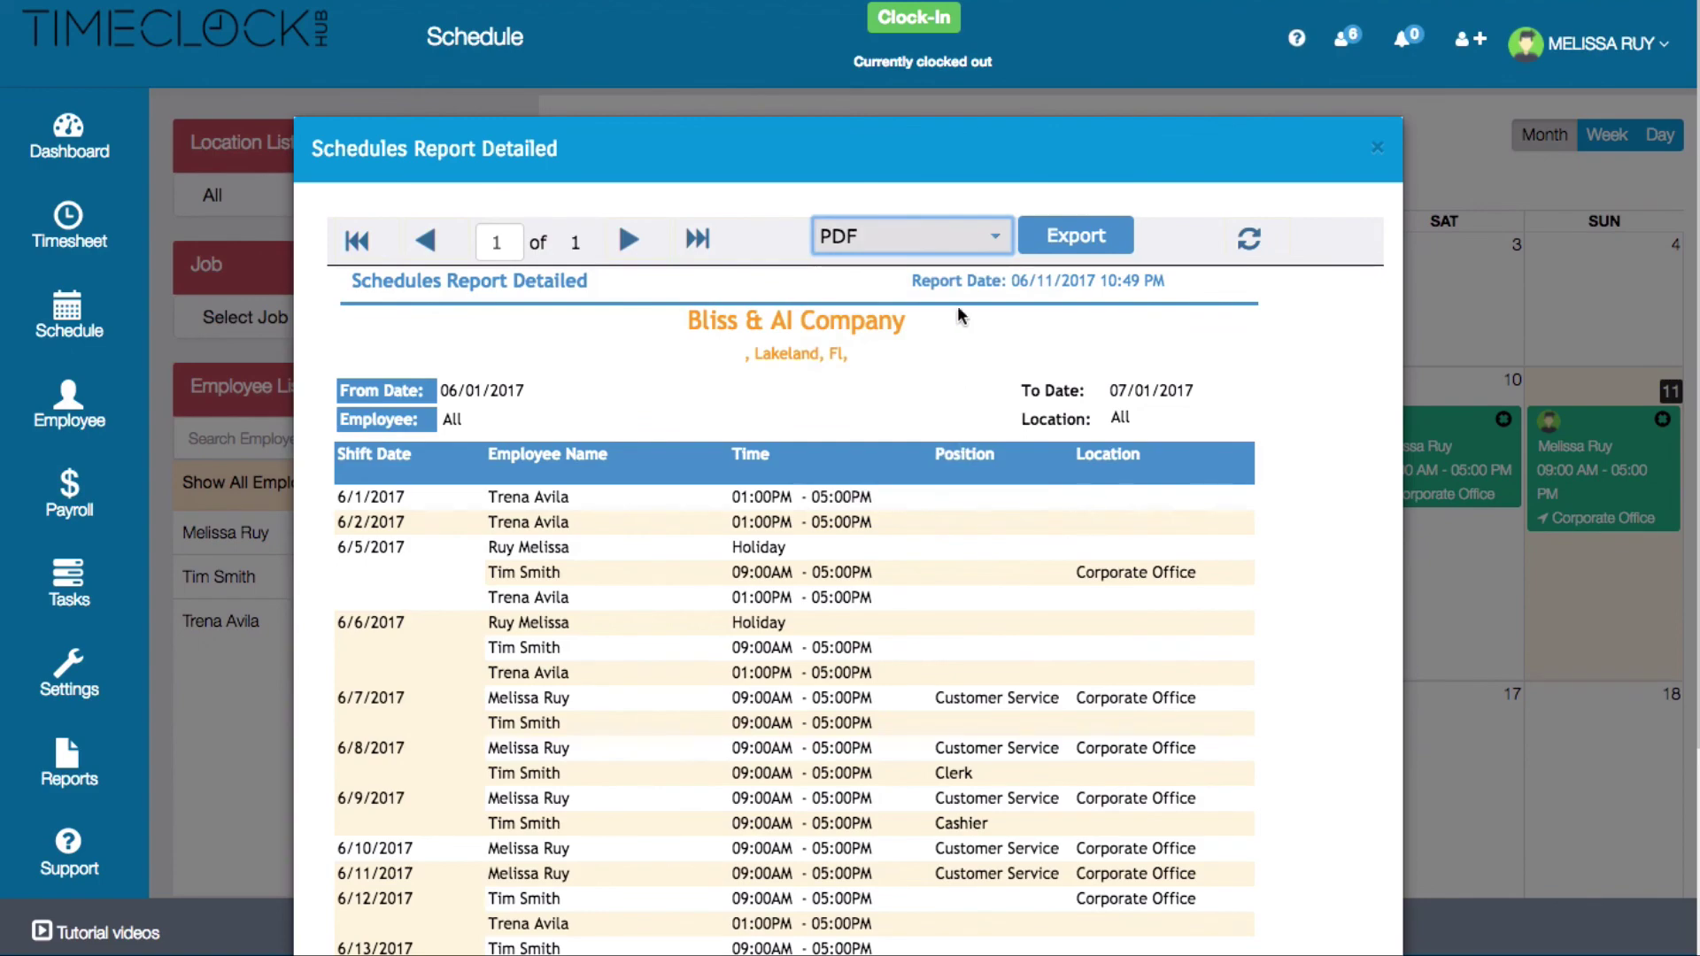
pyautogui.click(1072, 237)
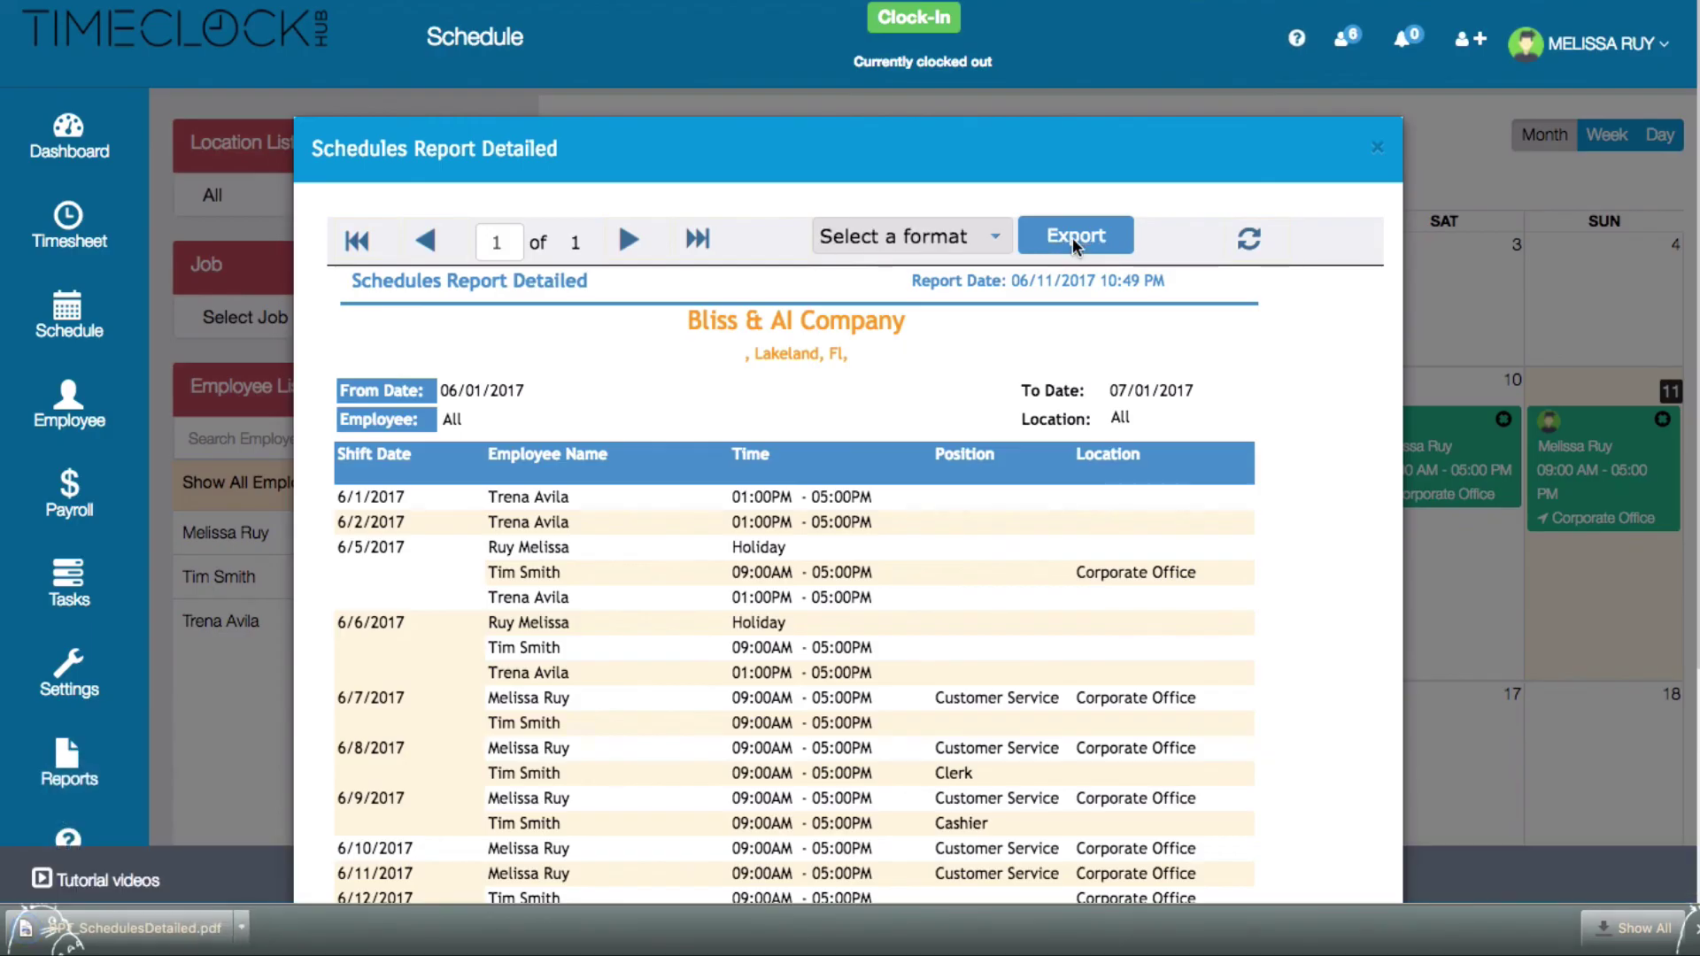
pyautogui.click(1380, 150)
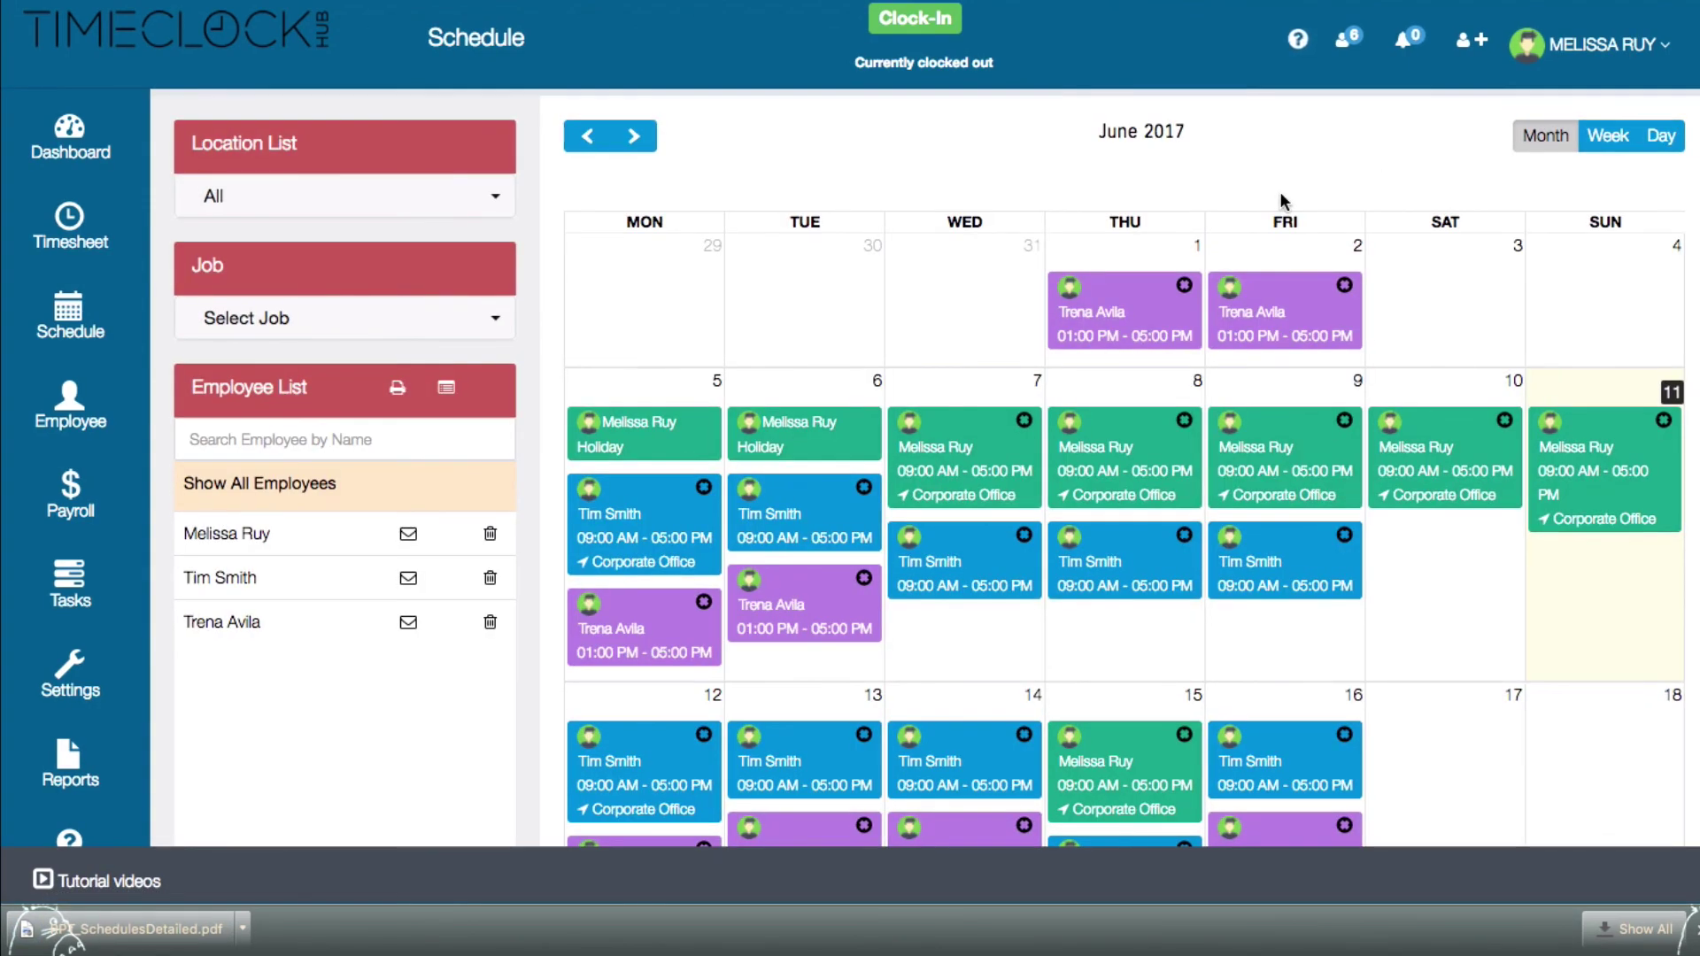
pyautogui.click(45, 141)
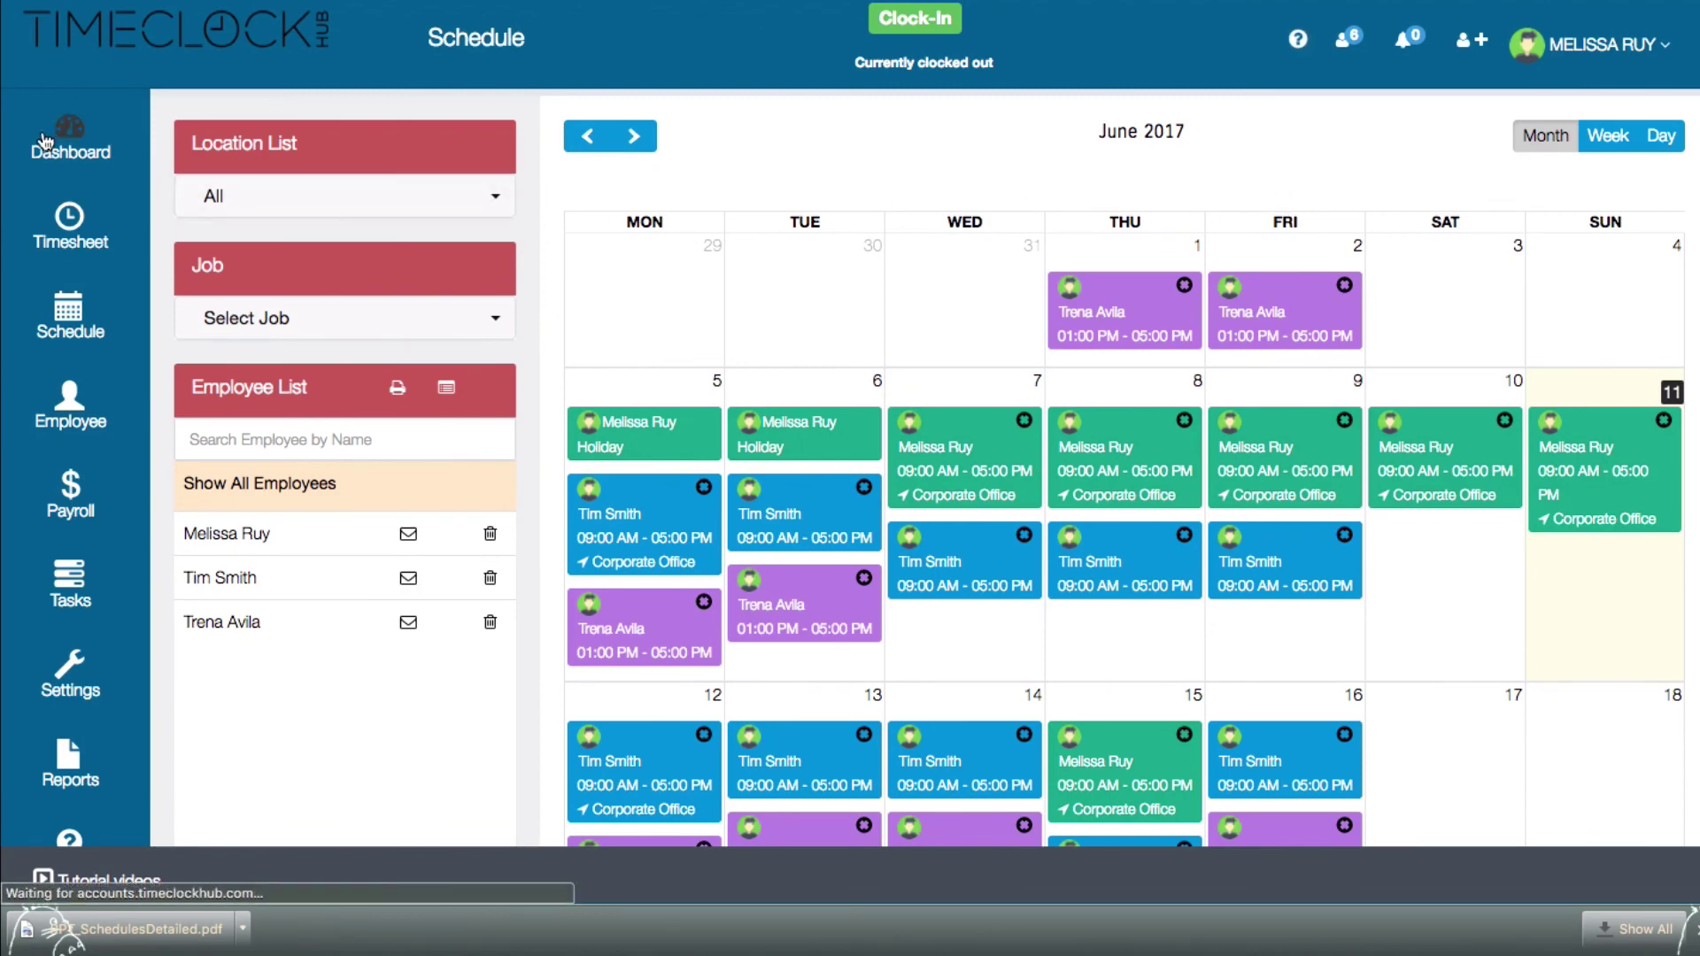